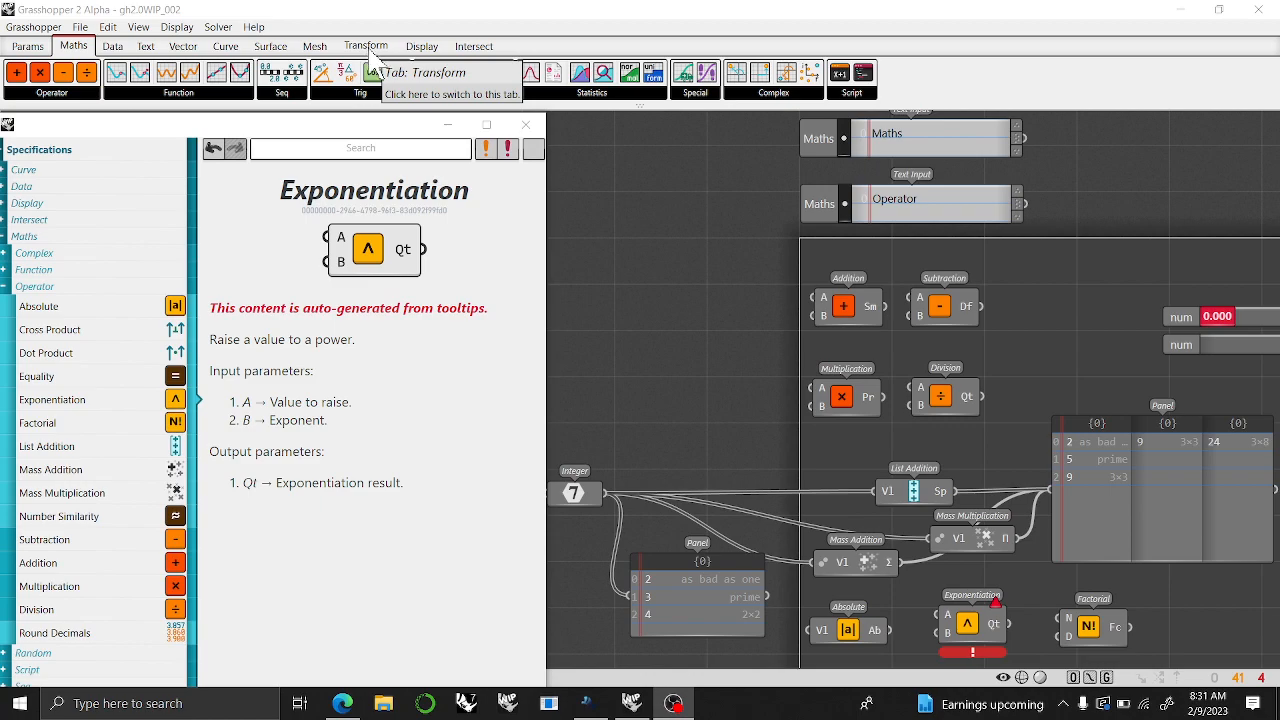
Look through the Intersect, Maths and Params component categories and close the Exponentiation help window
click(474, 46)
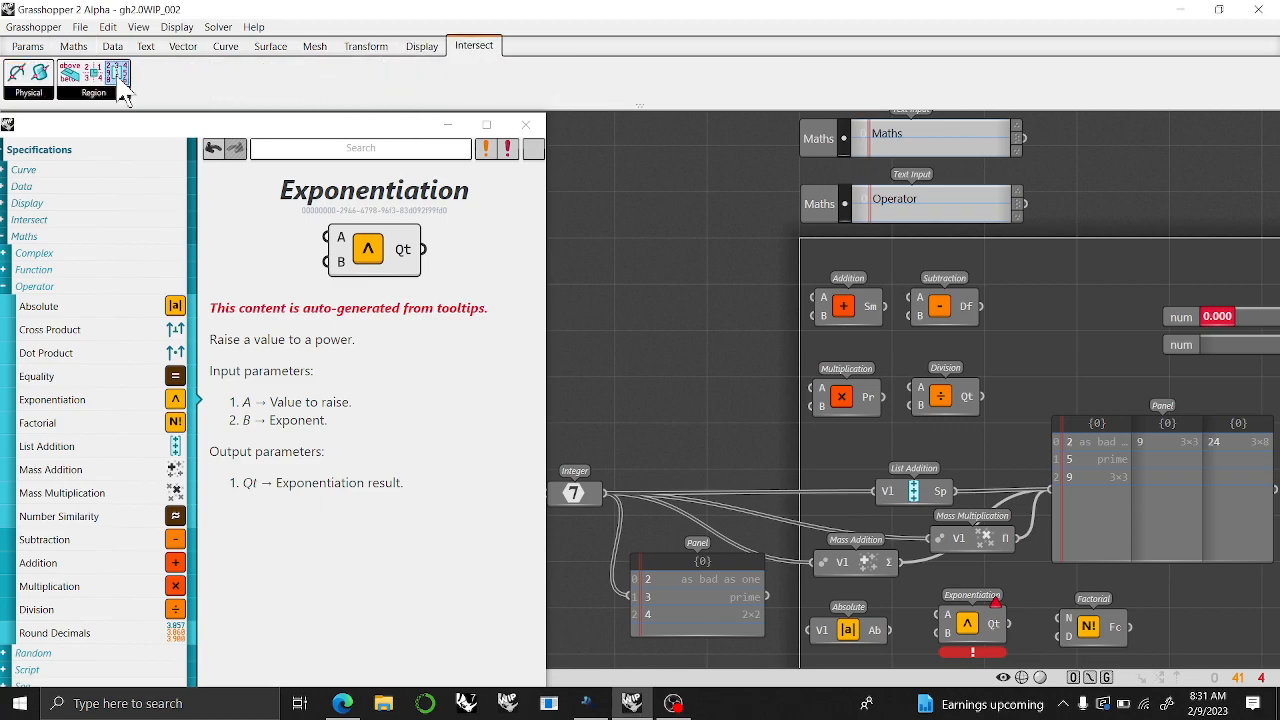
click(76, 47)
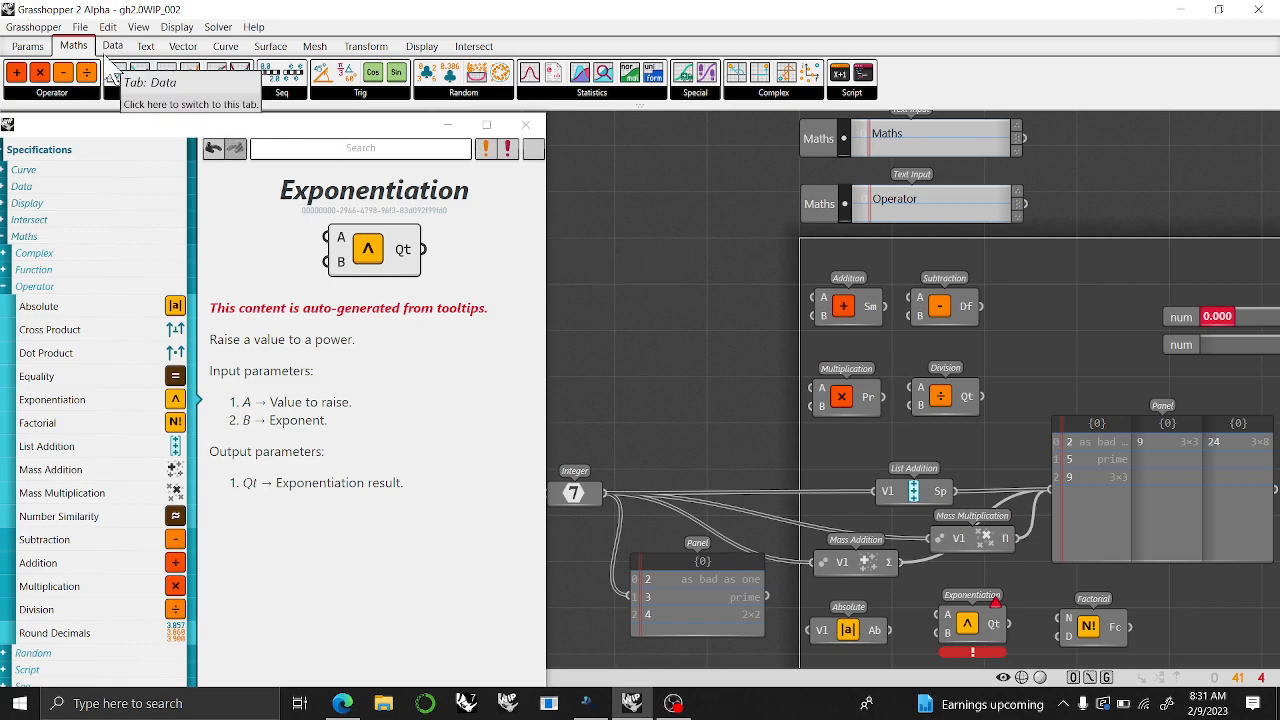
click(27, 46)
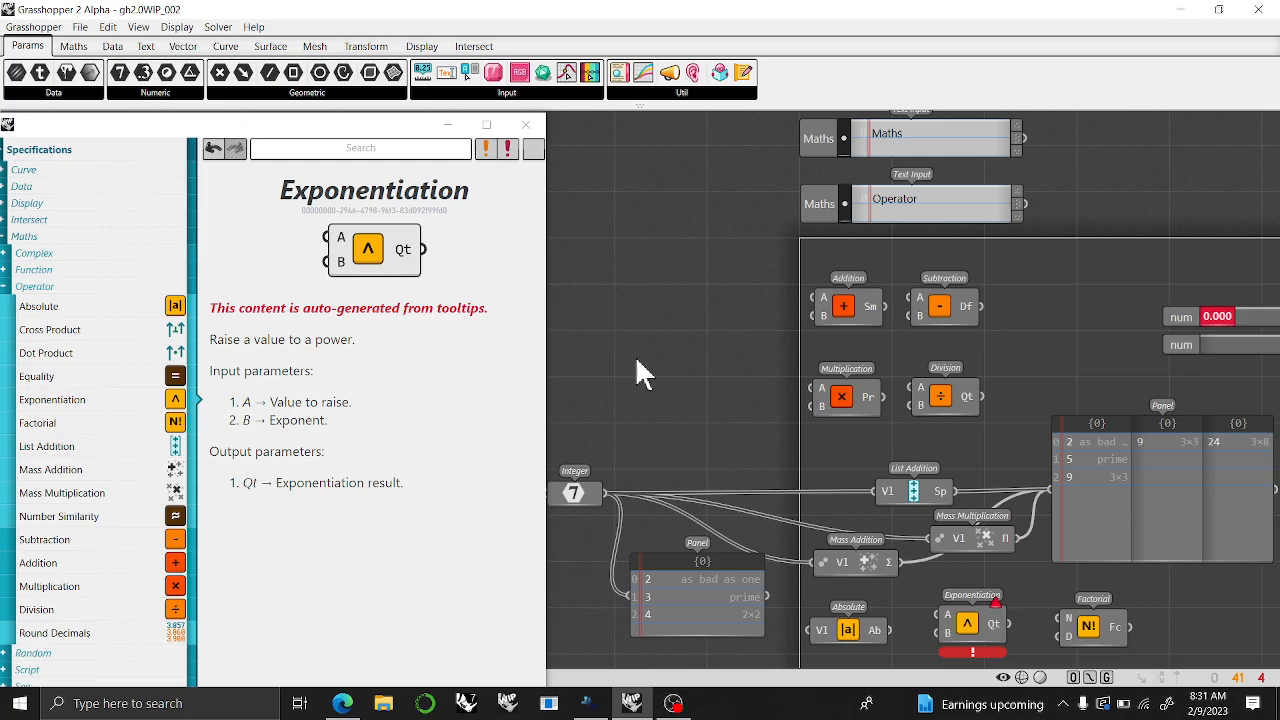
click(526, 124)
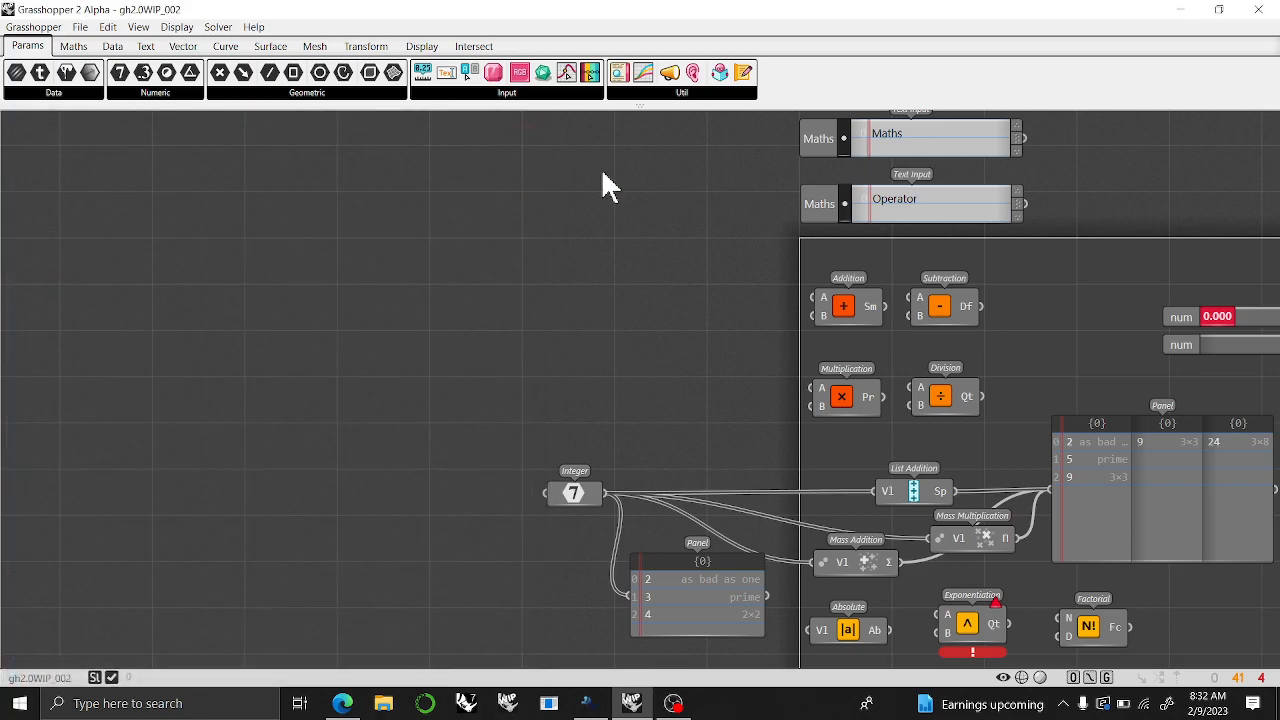
right_drag(733, 337, 231, 358)
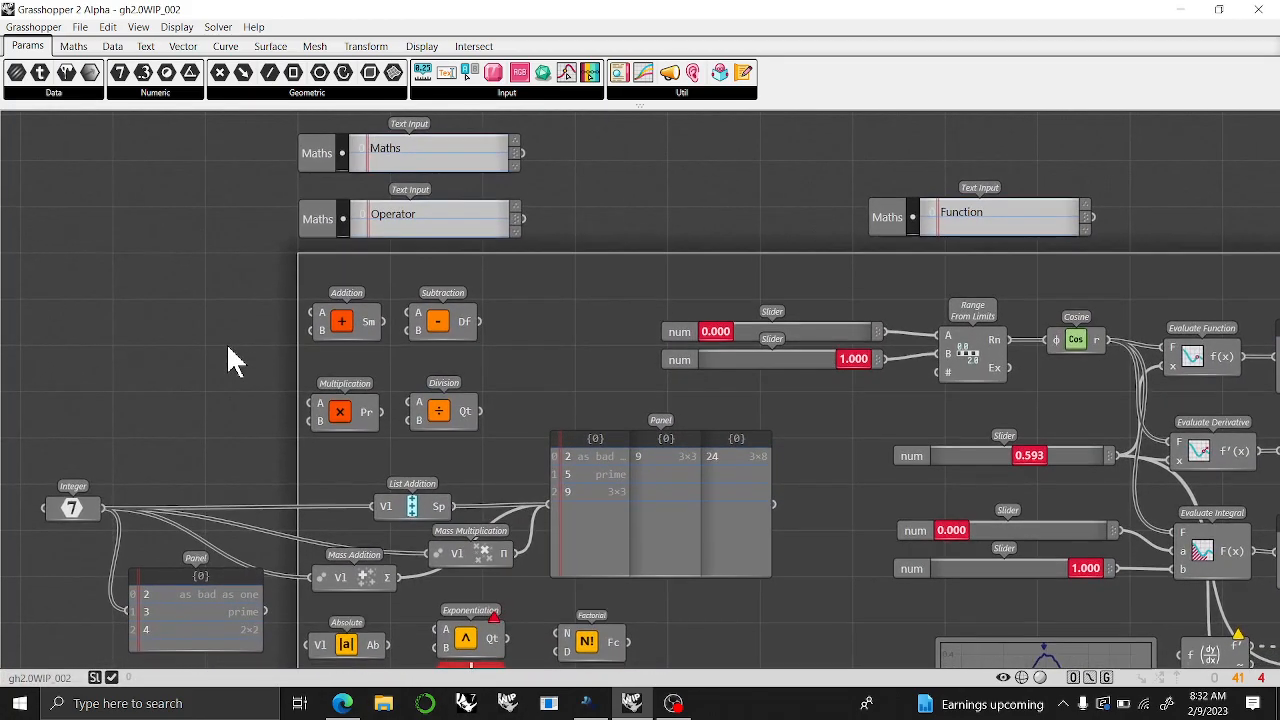
Look through the Params component groups and view the text stored in the Maths text input without changing it
click(64, 93)
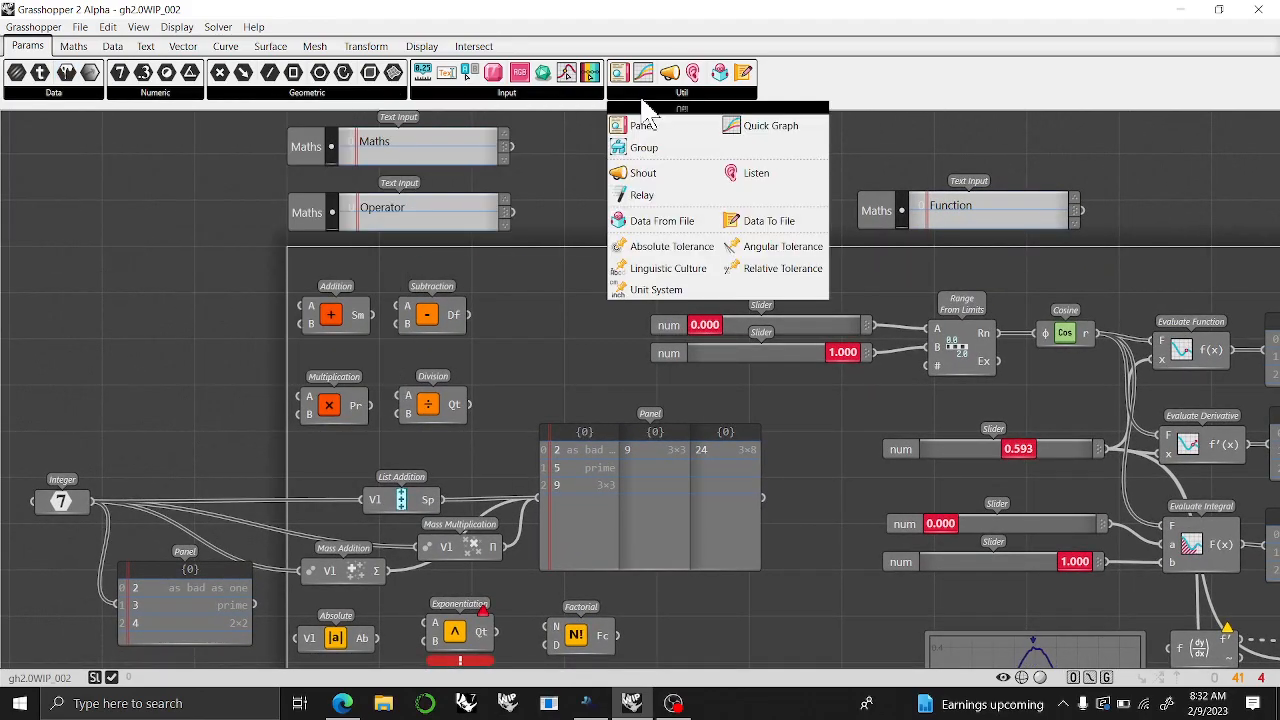
mouse_move(537, 100)
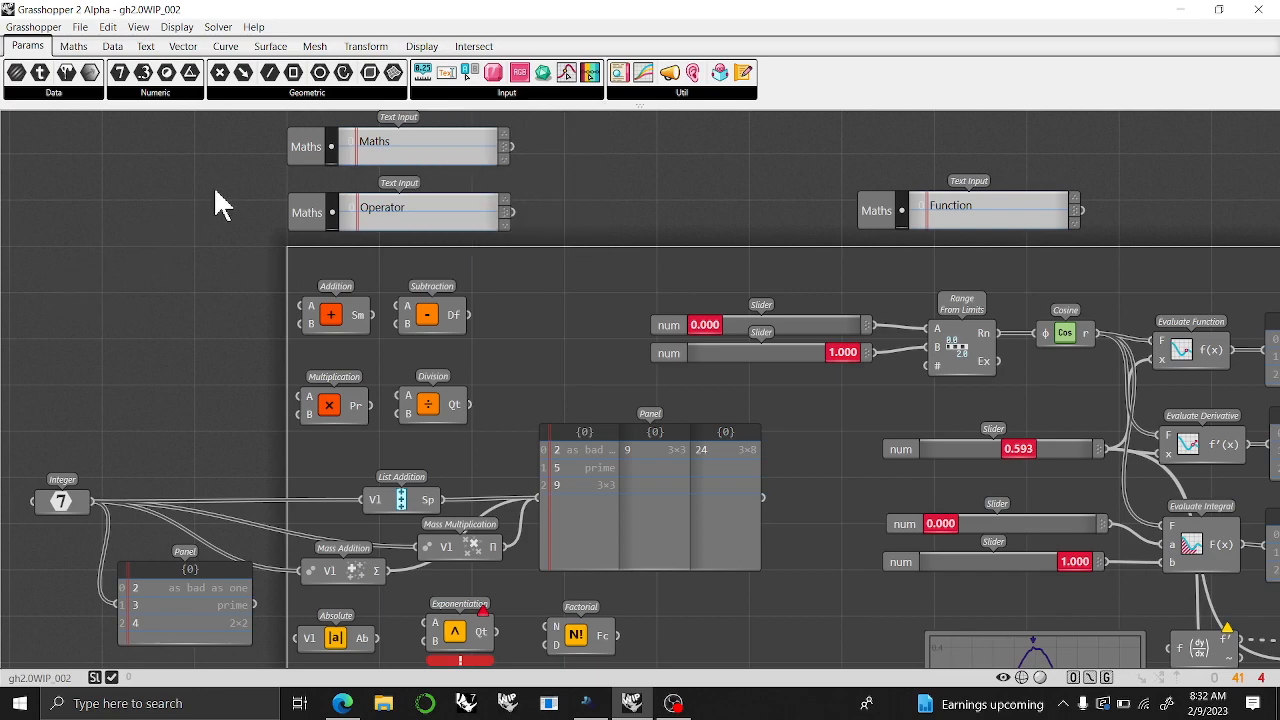
double_click(334, 158)
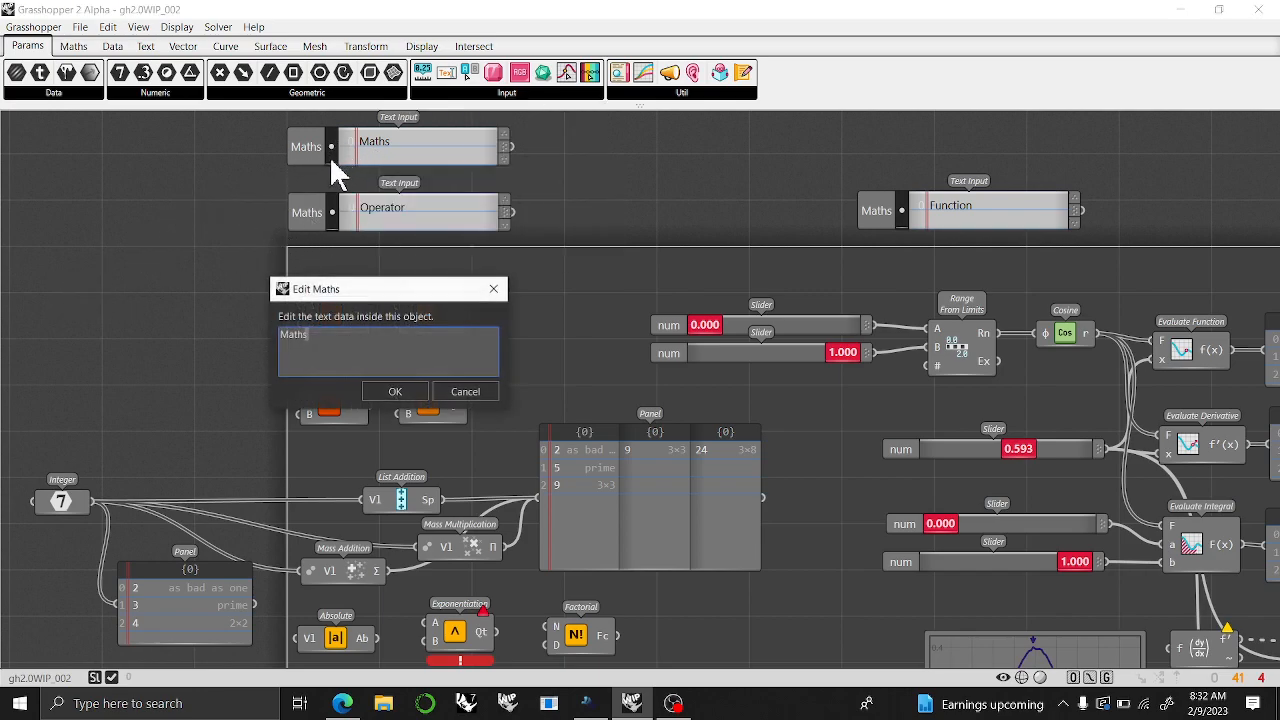
click(465, 391)
right_click(432, 150)
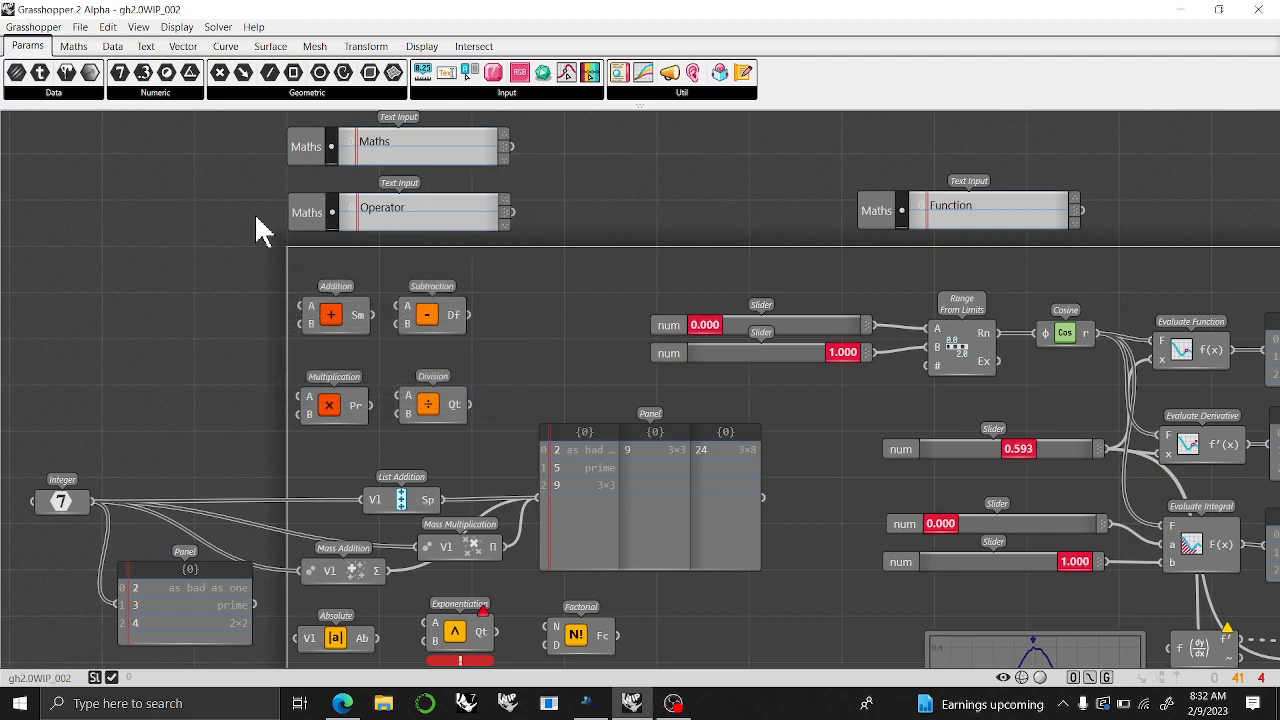
right_drag(503, 360, 561, 346)
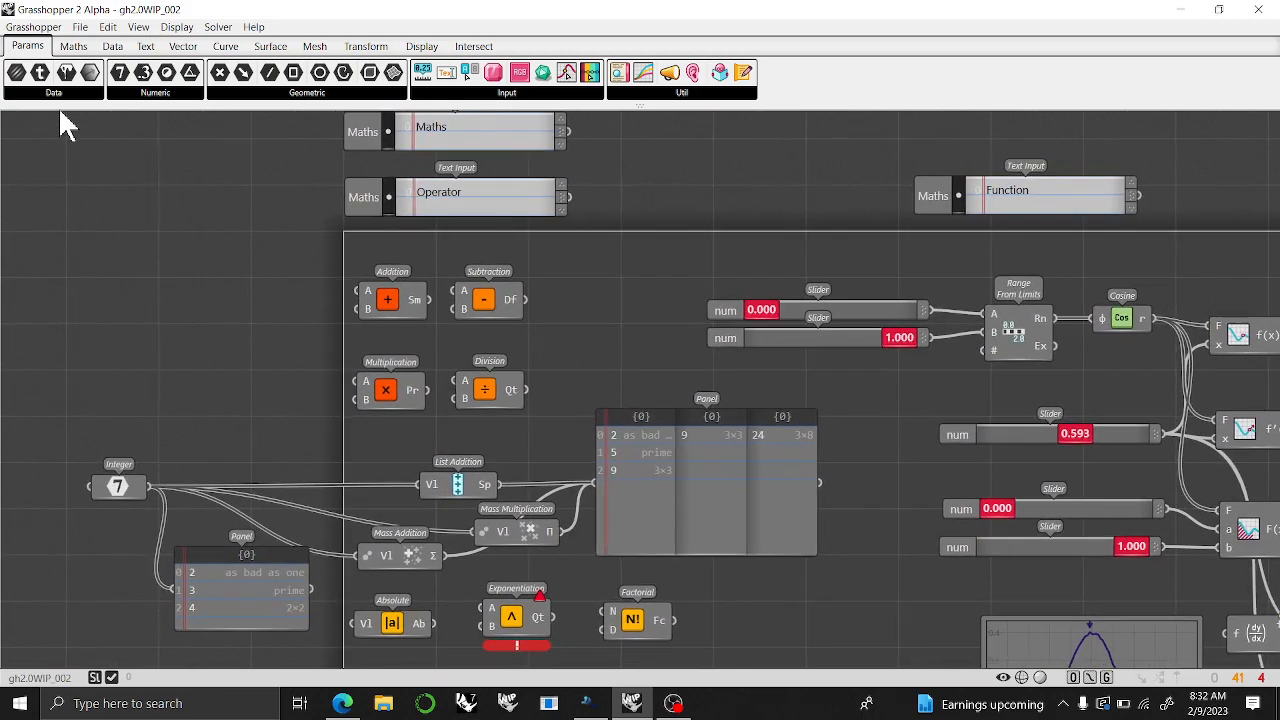
Examine the list of Maths Operator components alongside the operator examples on the canvas
click(73, 46)
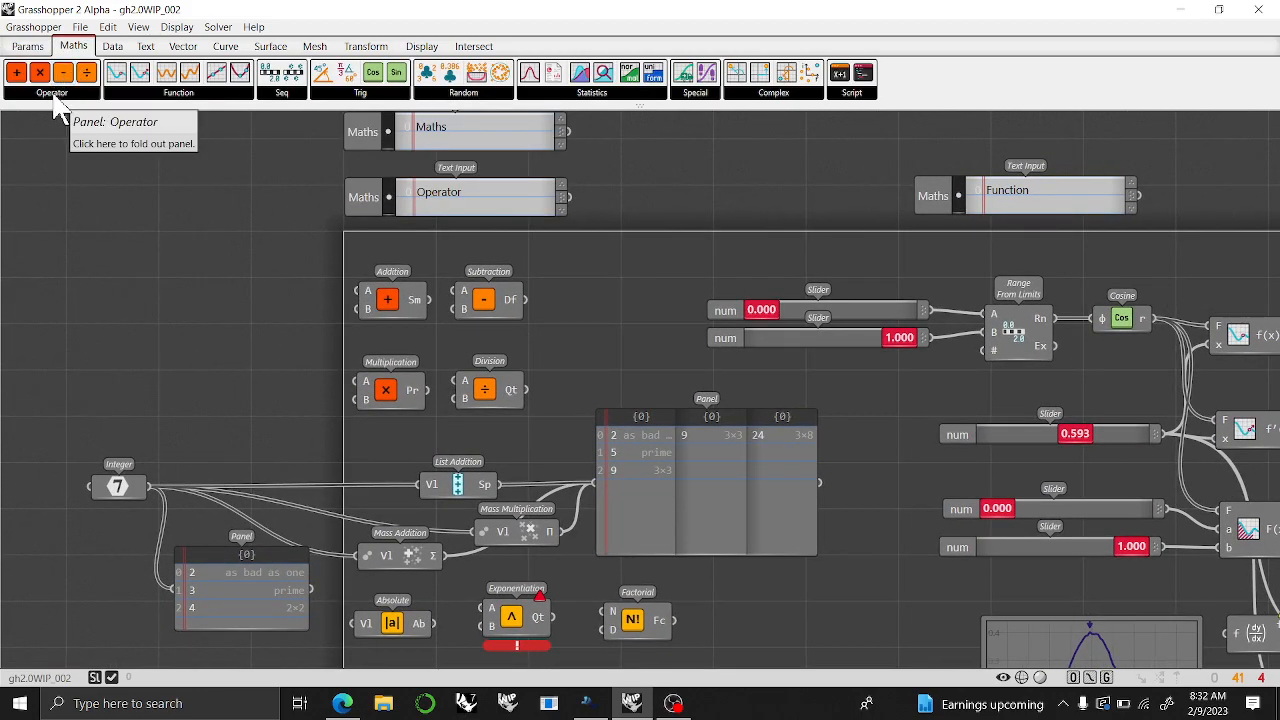
click(52, 93)
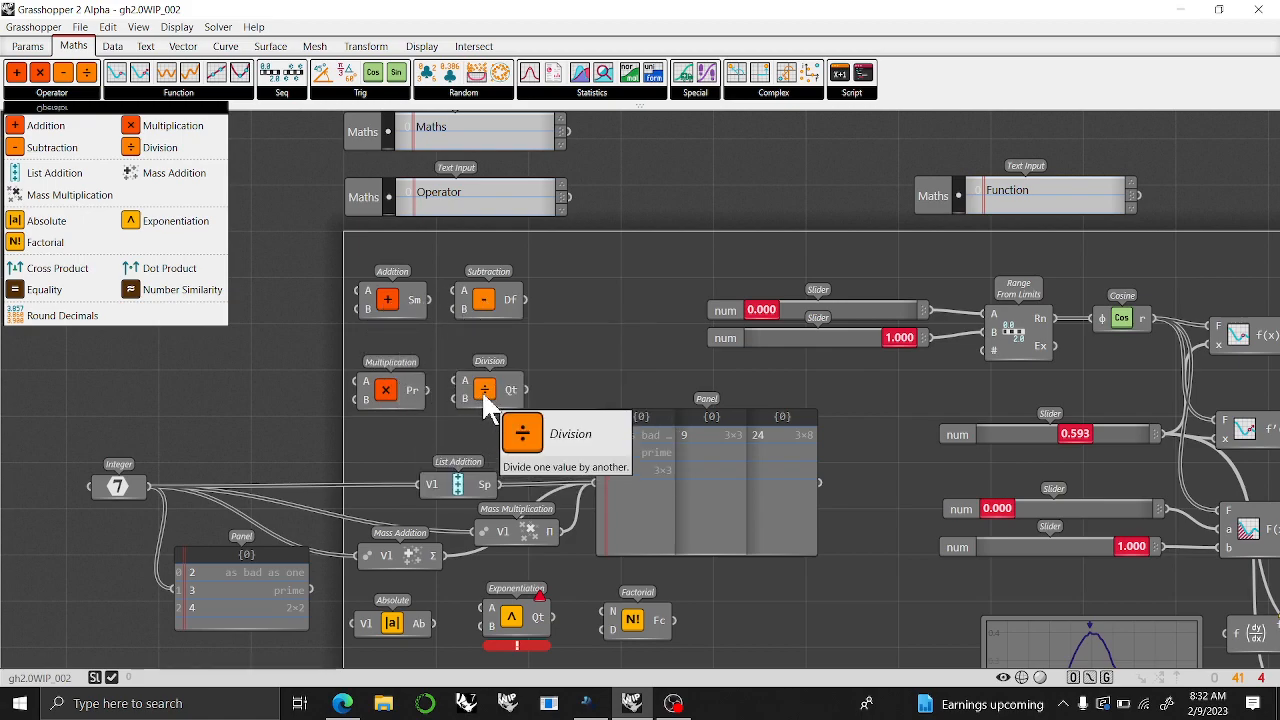
right_drag(489, 443, 570, 276)
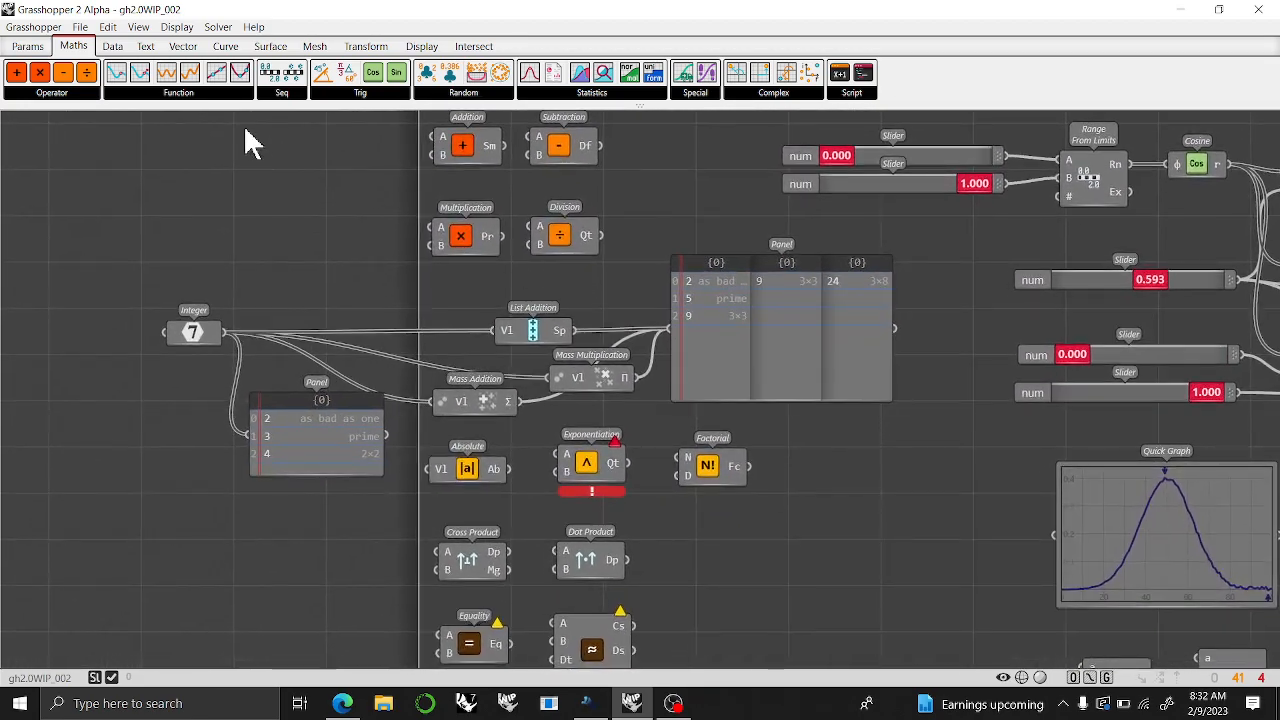
click(60, 95)
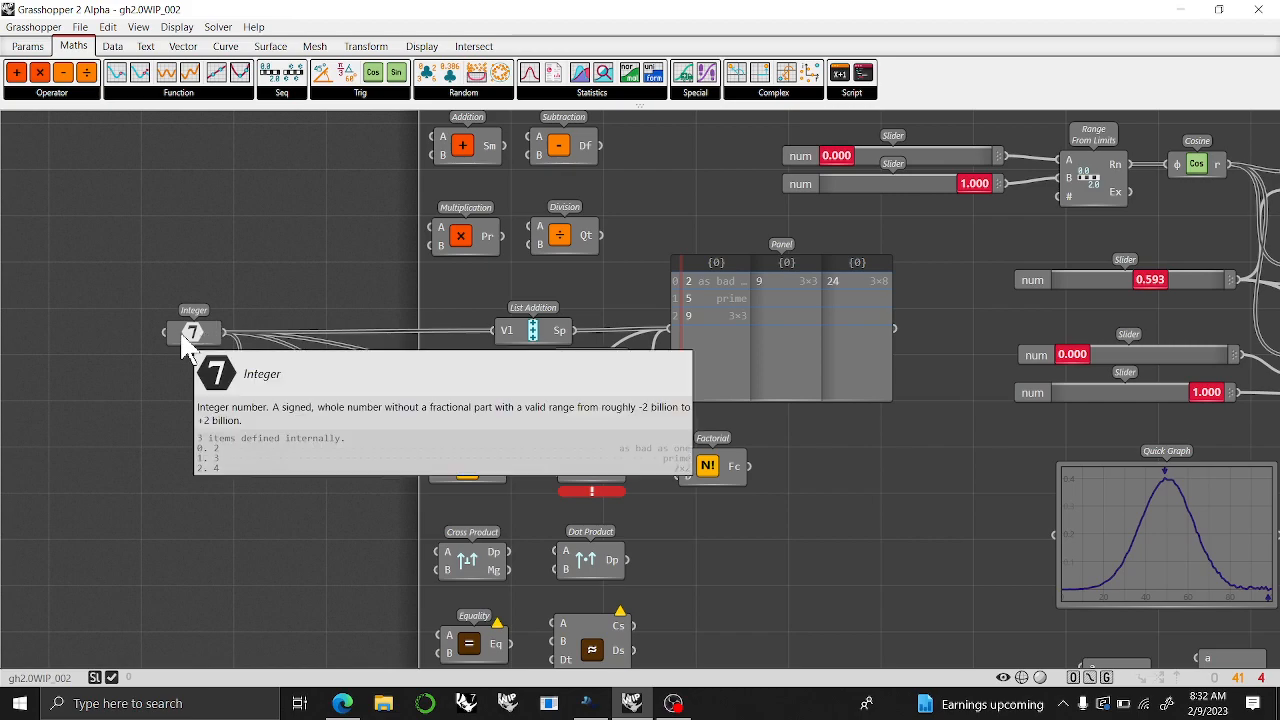
Shift the panel fed by the Integer parameter slightly down and left, and move the List Addition component slightly up
drag(291, 446, 266, 440)
click(481, 398)
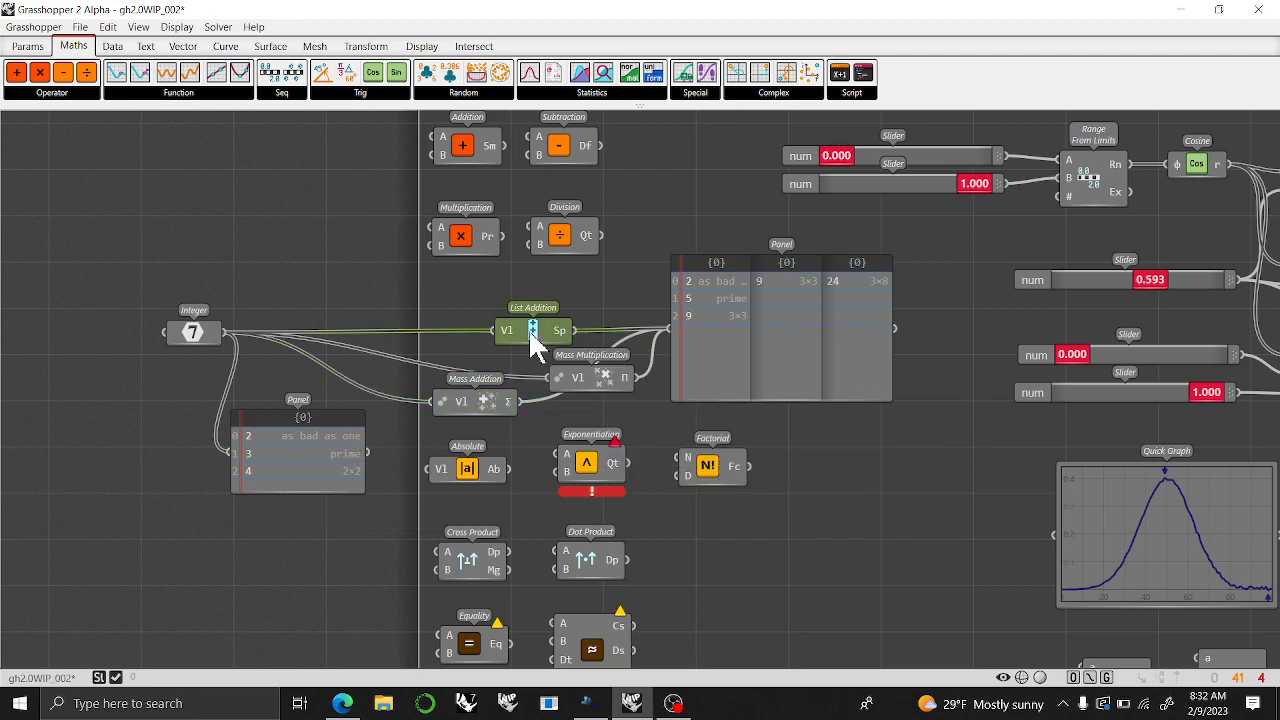
drag(528, 328, 531, 309)
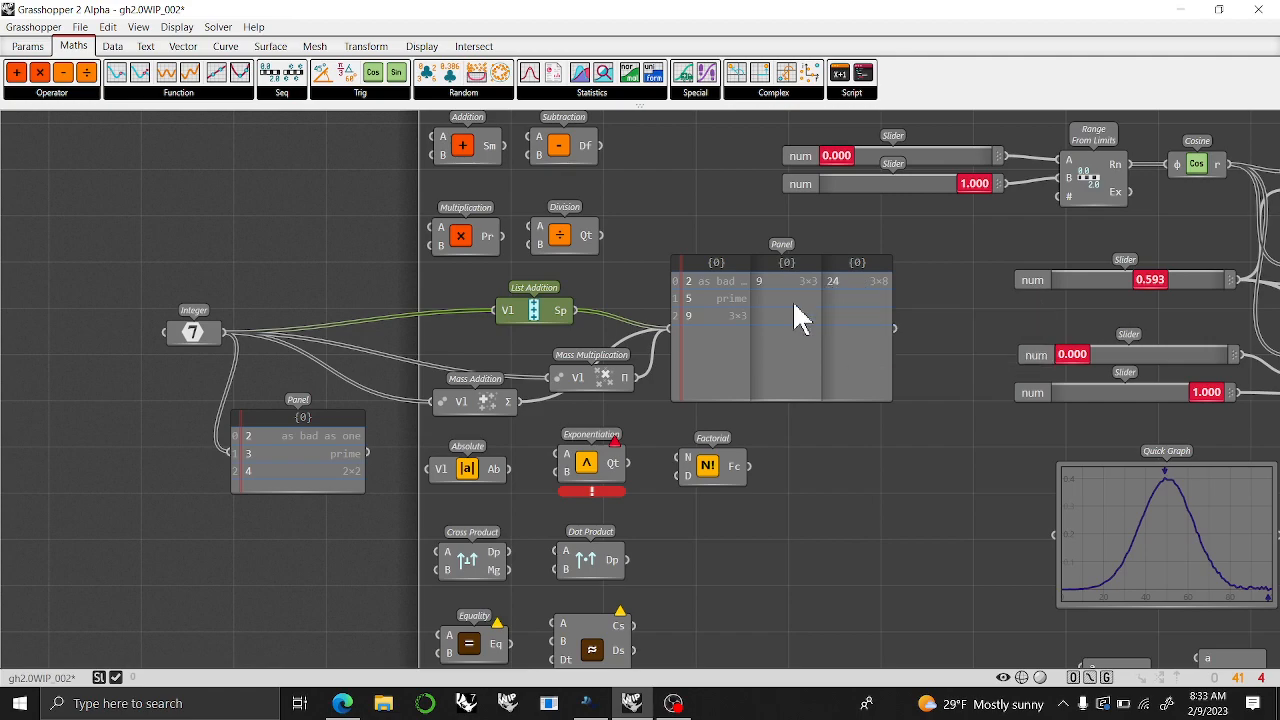
Read the help page of the List Addition component and close it
right_click(533, 310)
click(686, 336)
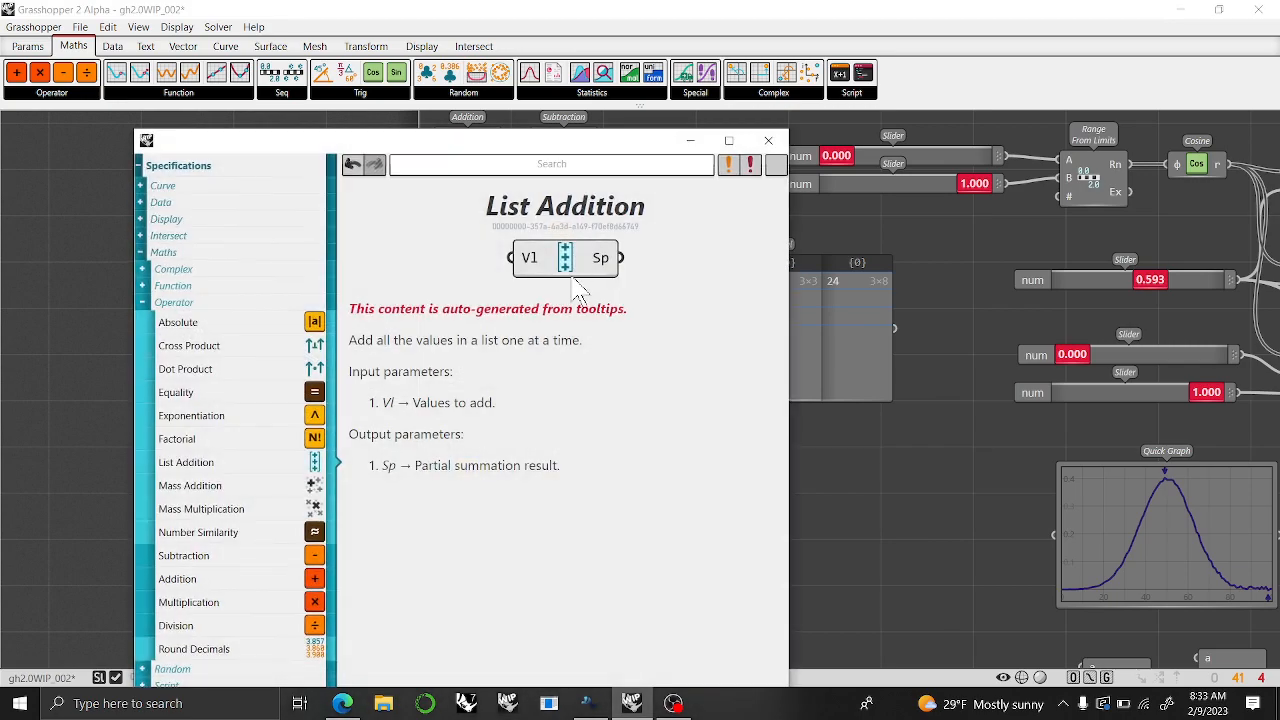
click(768, 141)
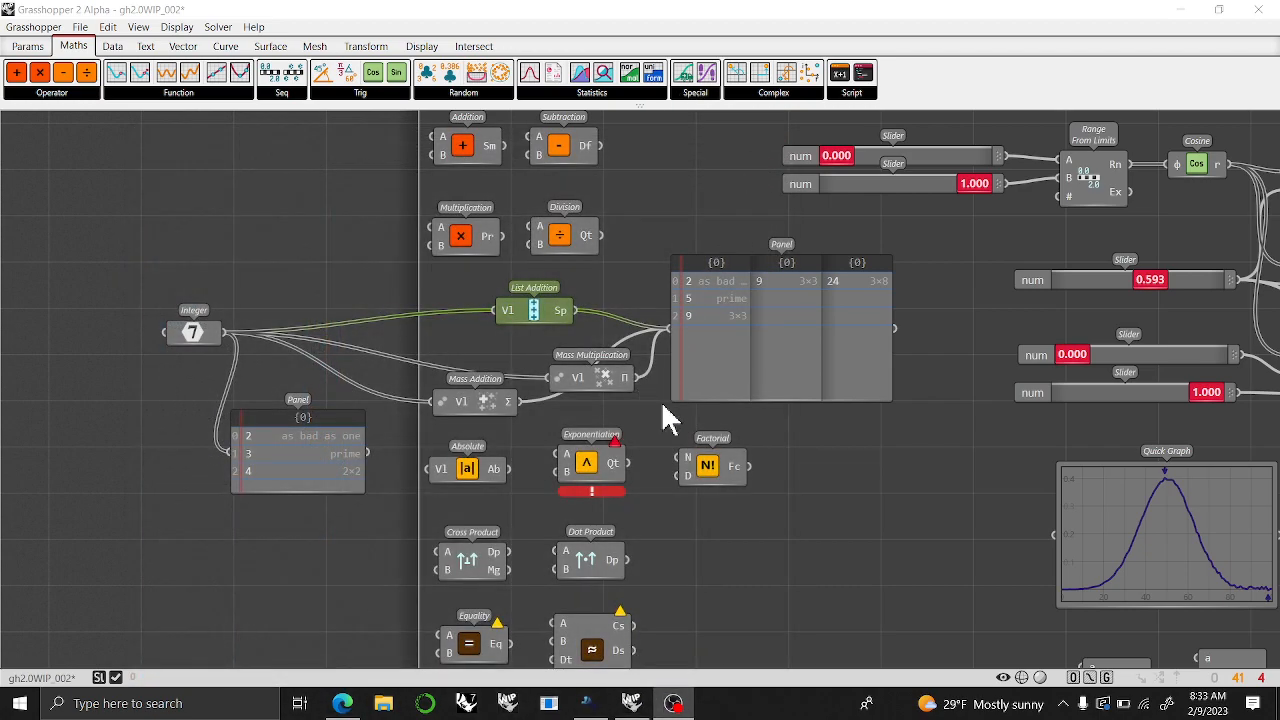
Try the display options of the results panel, switching the separate source columns off and back on
right_click(747, 360)
click(773, 429)
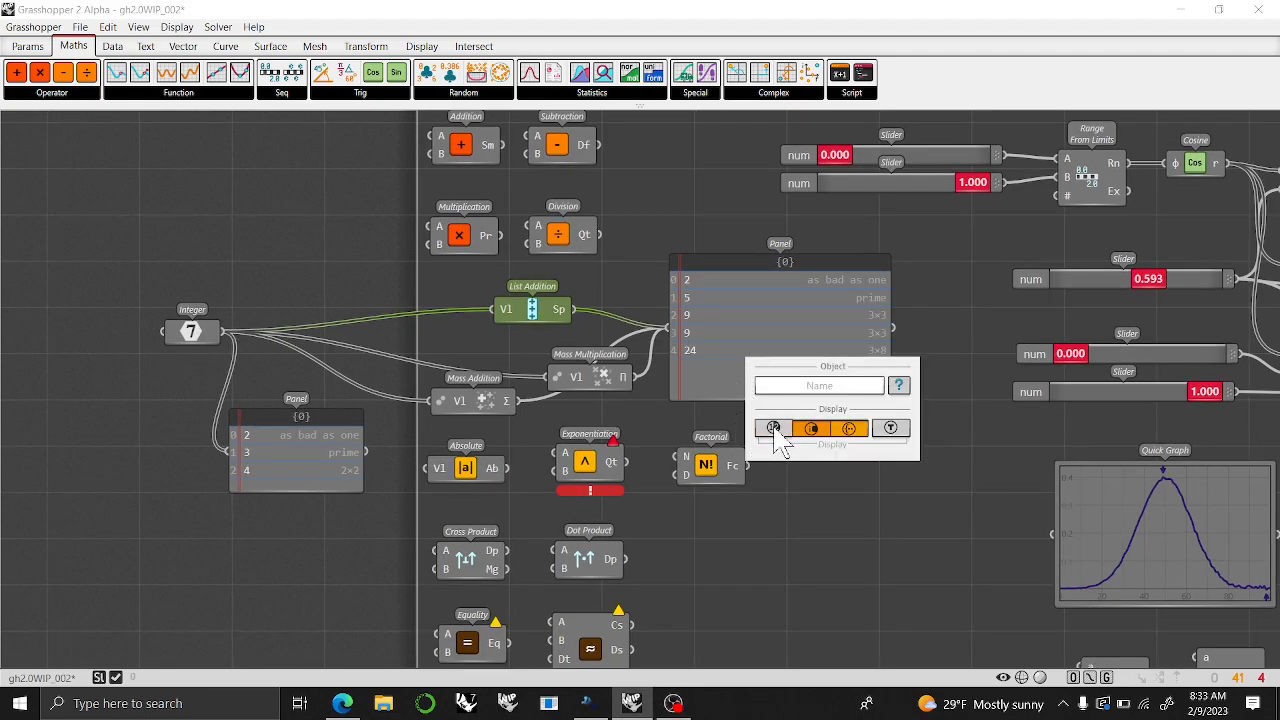
click(775, 430)
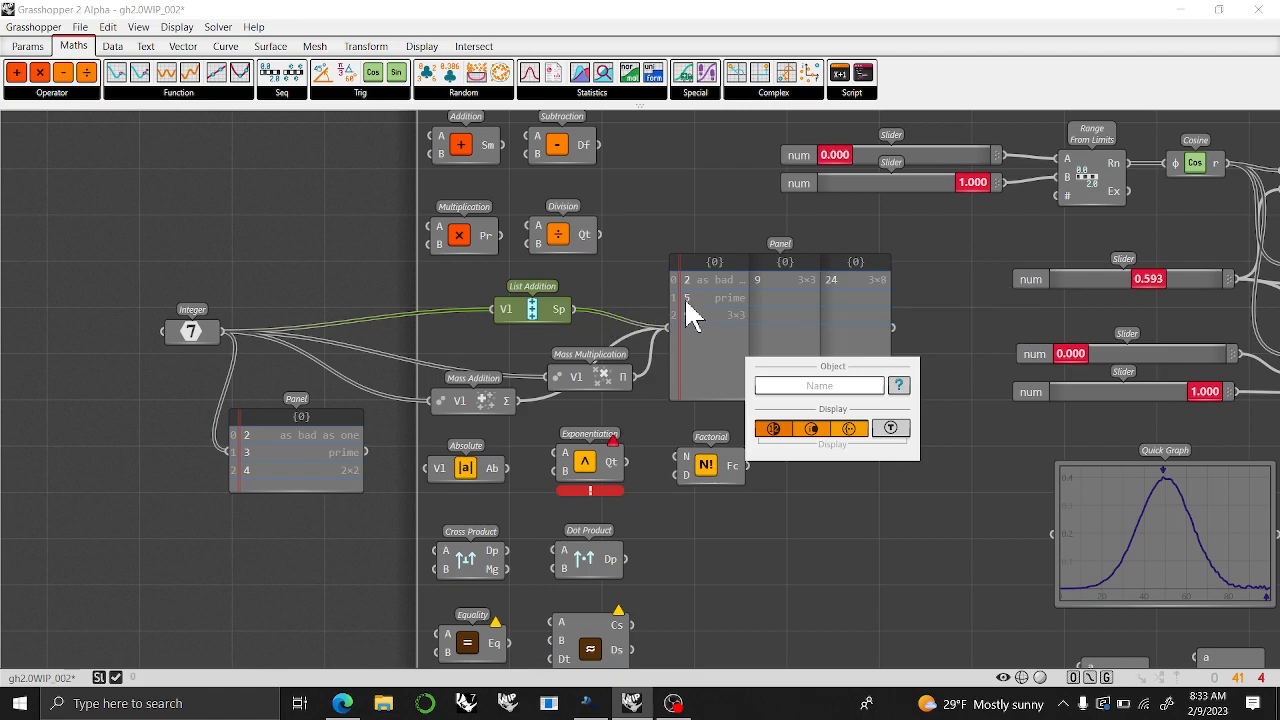
click(812, 429)
click(849, 429)
click(812, 429)
click(852, 429)
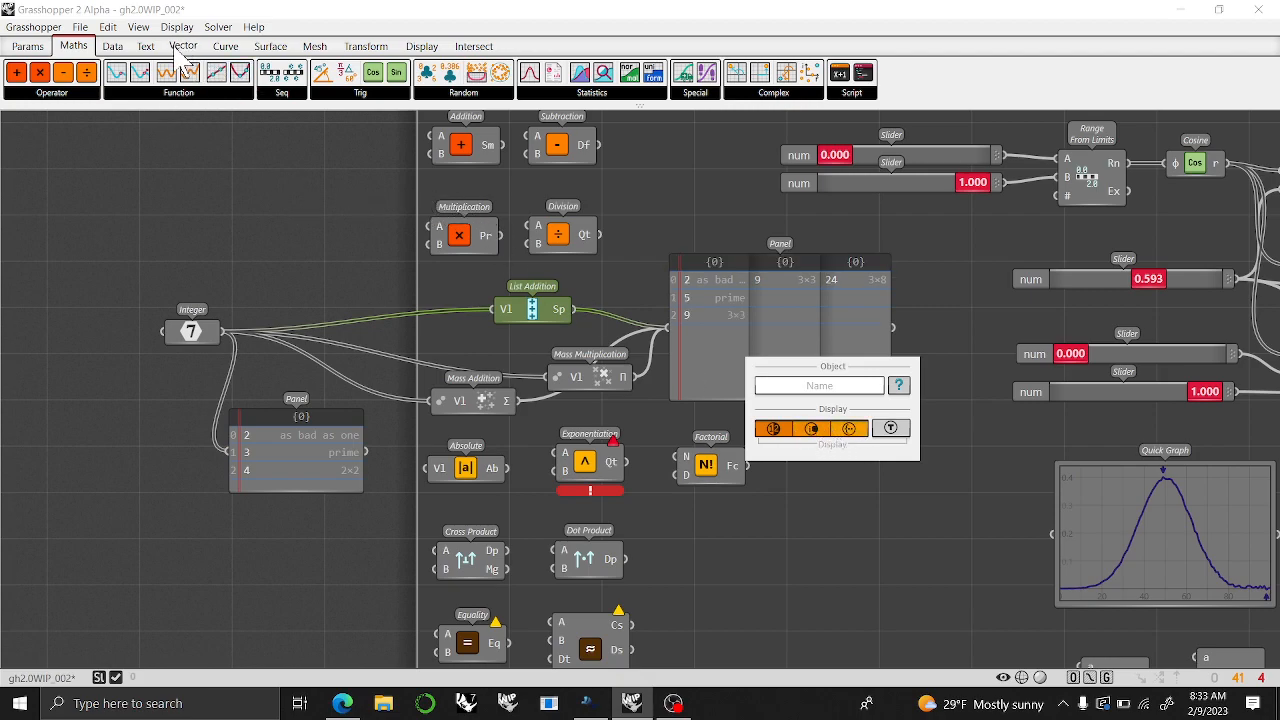
Look through the Filter and Tree groups of the Data components and the remaining operator examples on the canvas
click(112, 46)
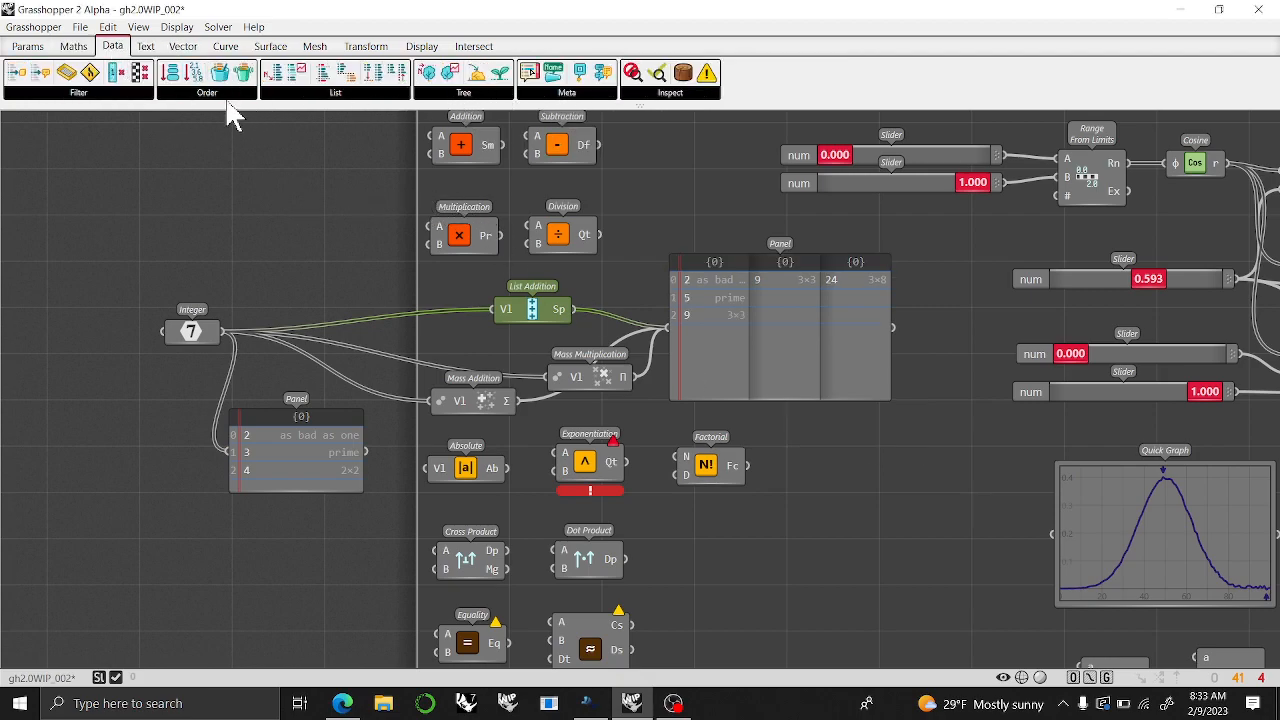
click(90, 98)
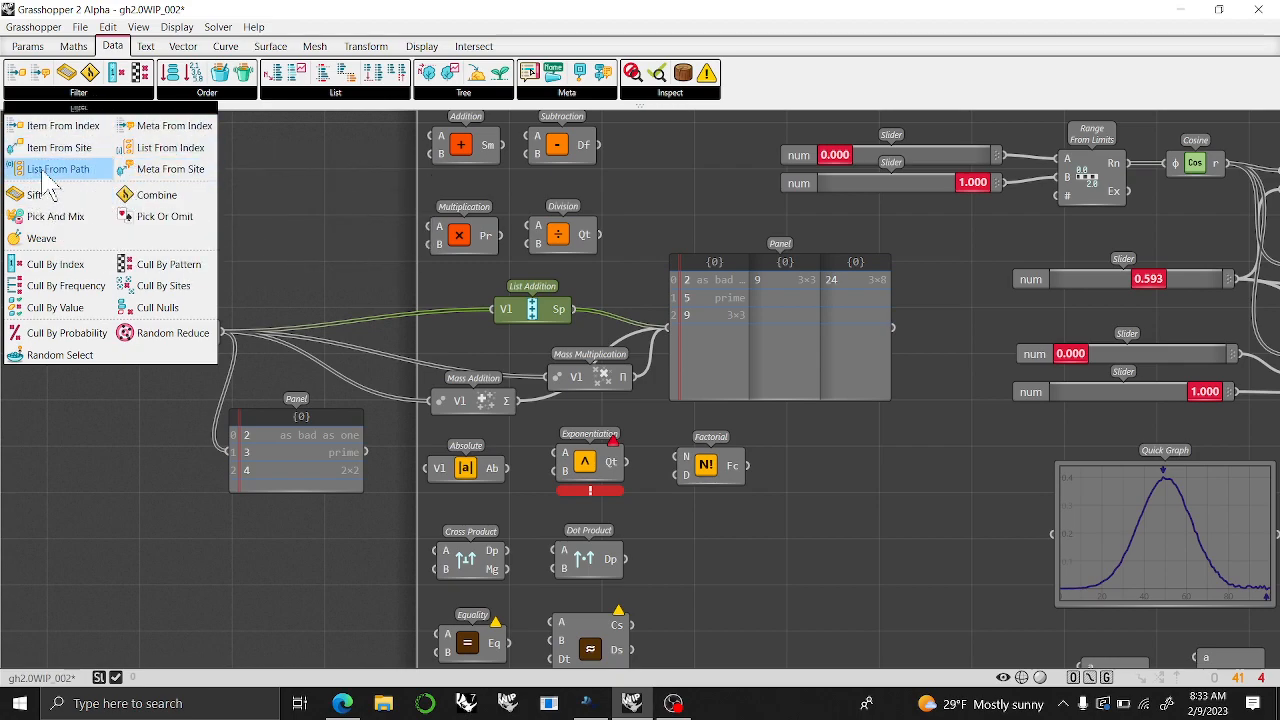
click(438, 94)
click(447, 100)
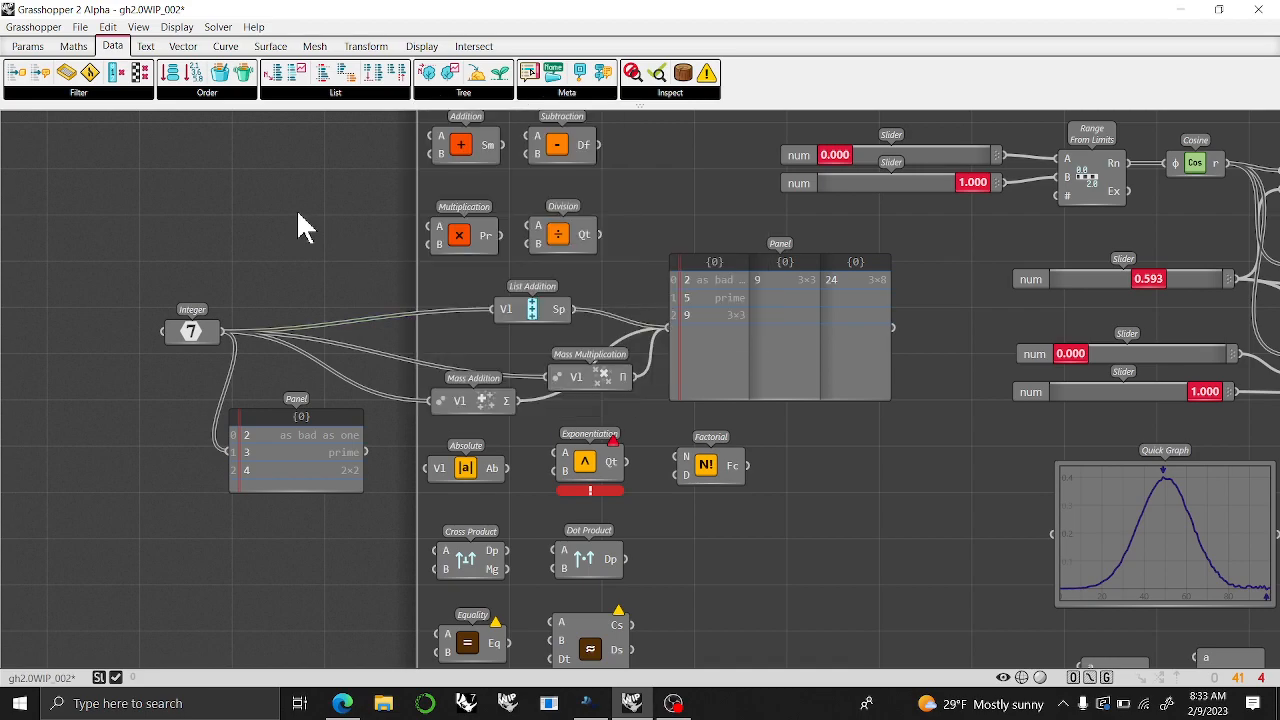
right_drag(736, 555, 737, 412)
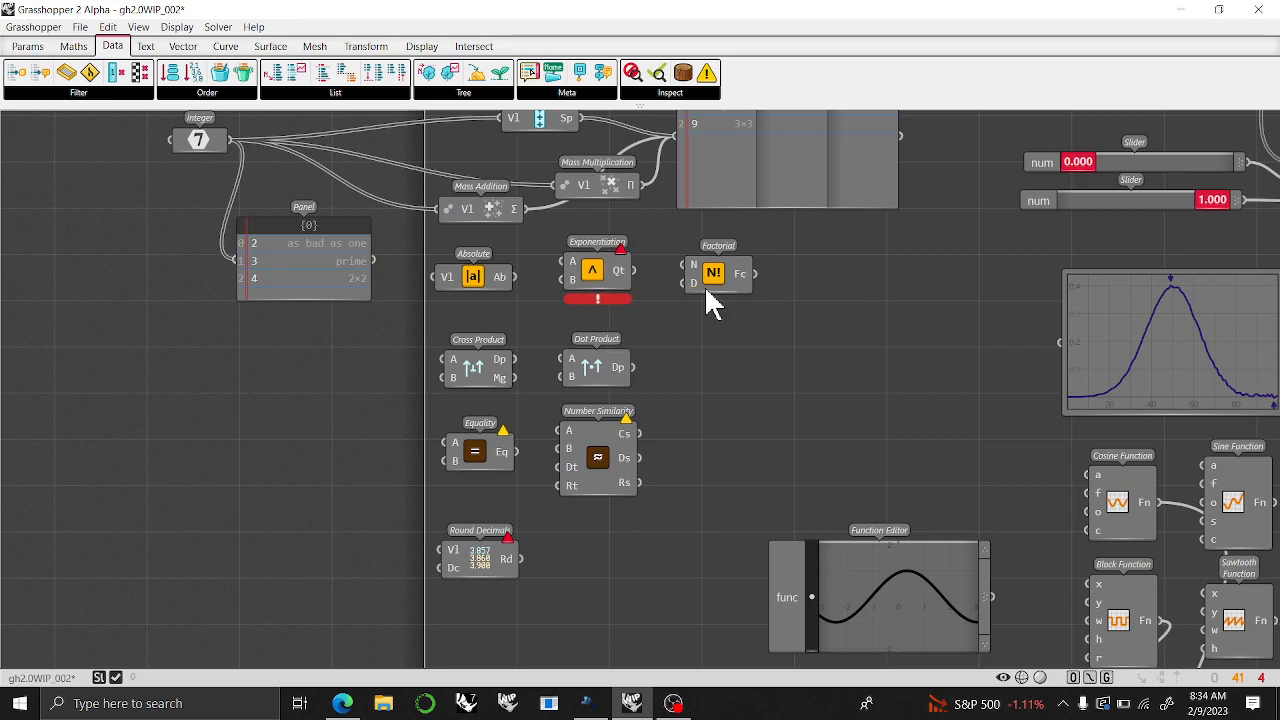
right_drag(714, 268, 705, 415)
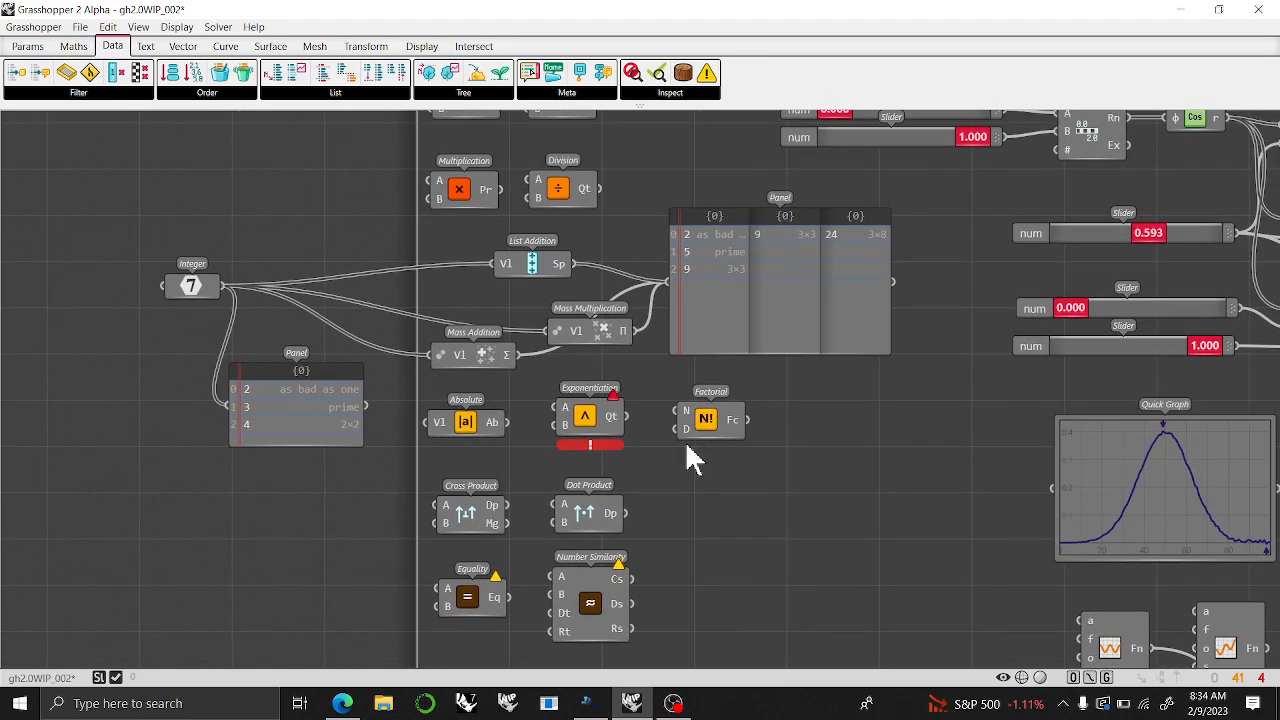
Place a default number slider and a second slider with the value 4 above the Integer parameter
right_drag(484, 274, 445, 367)
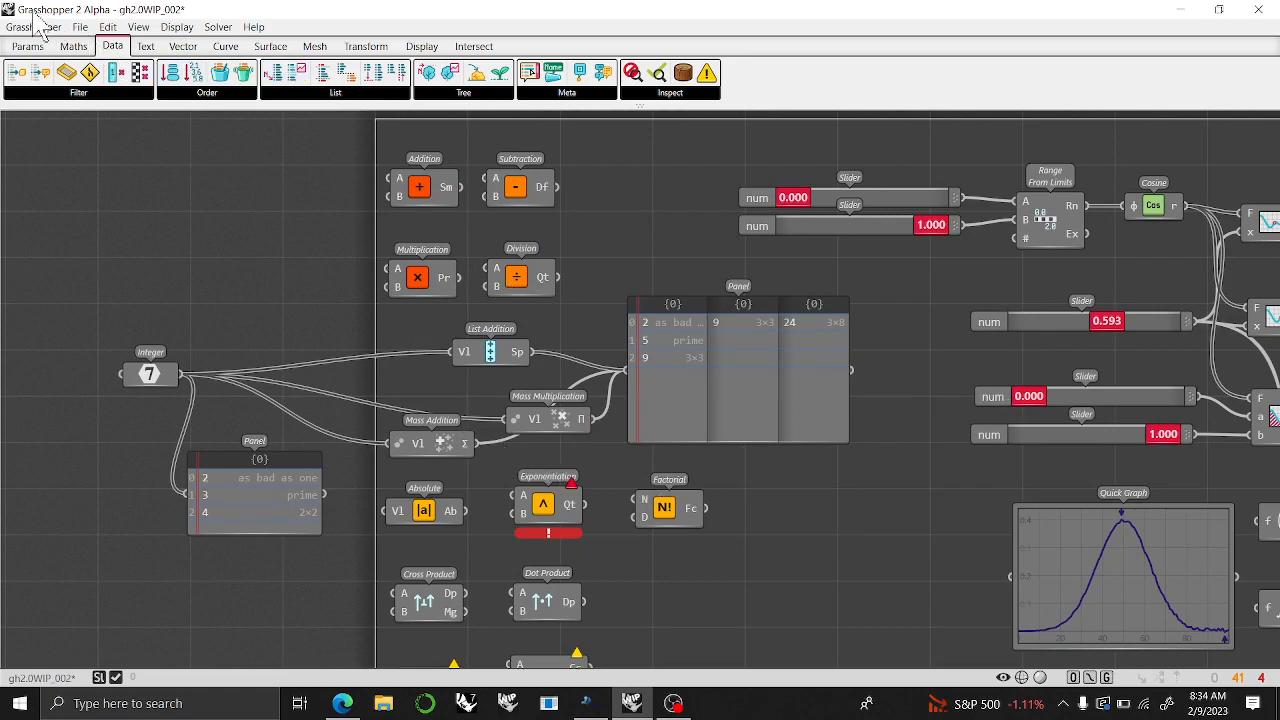
click(28, 46)
drag(422, 72, 250, 280)
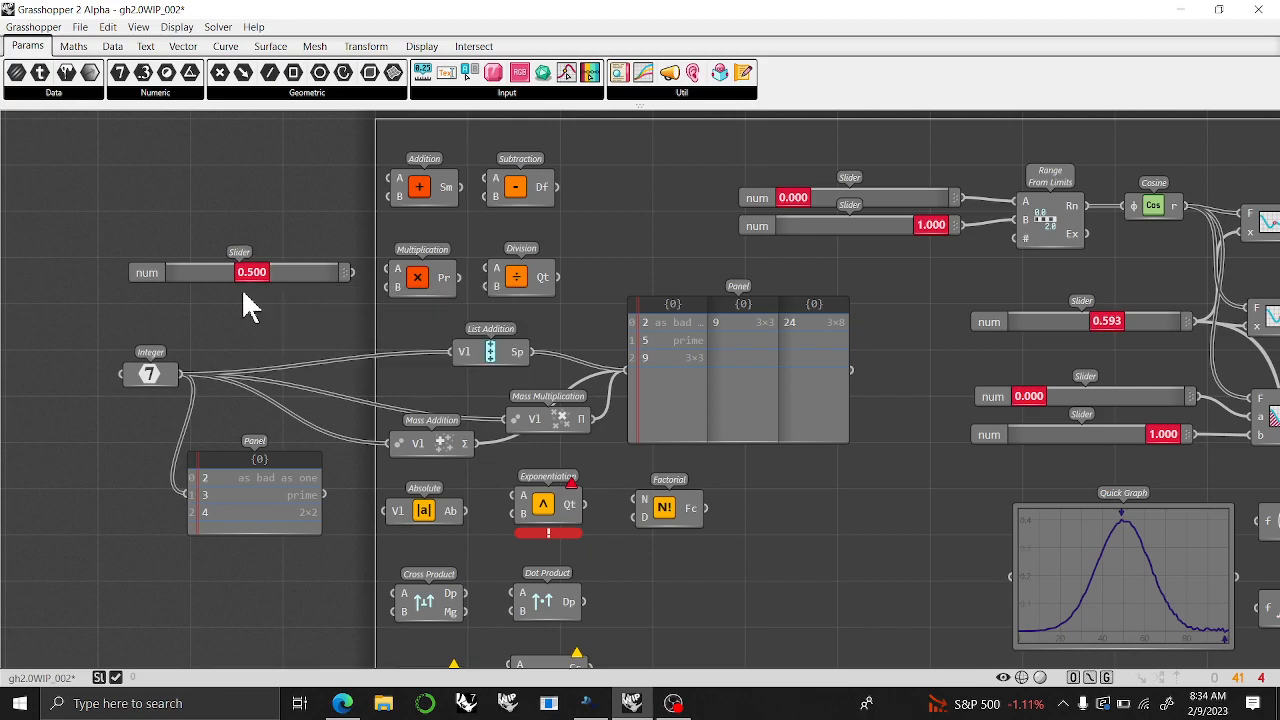
double_click(230, 320)
text(4)
key(Return)
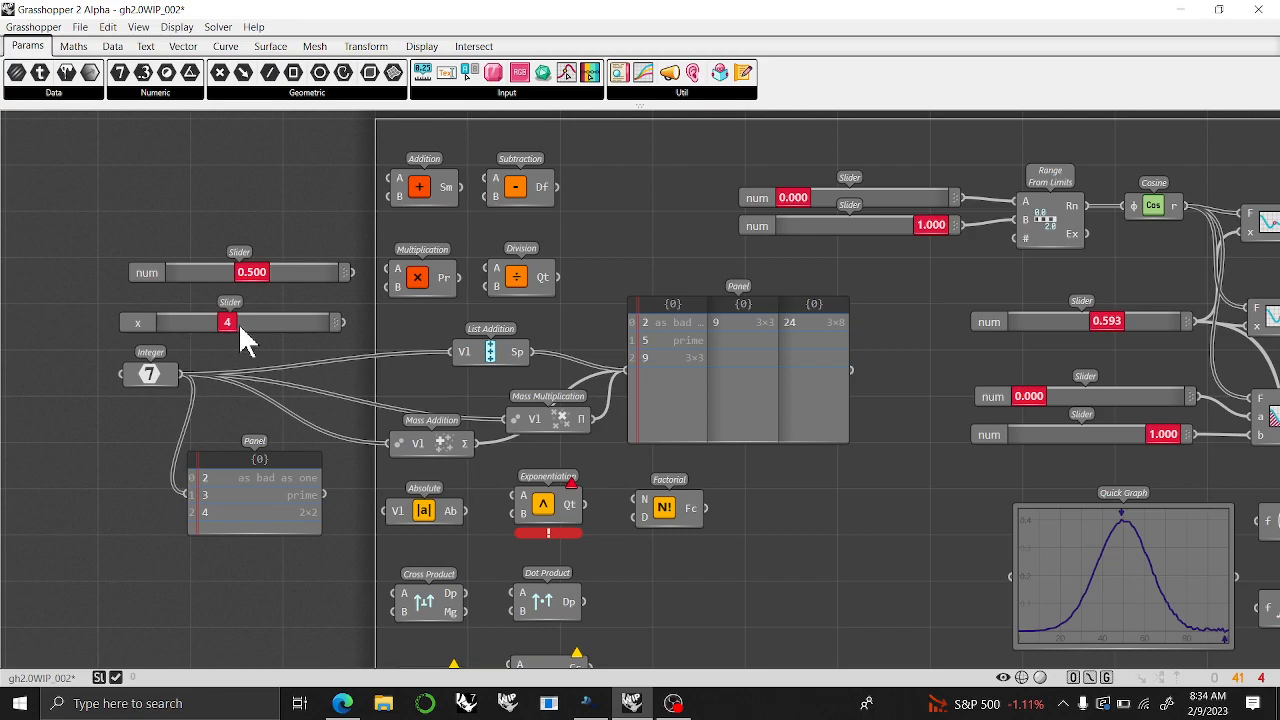
Wire the x slider, set to 7, into Factorial's N input and replace the large panel's sources with the Factorial output
drag(341, 322, 679, 489)
click(665, 391)
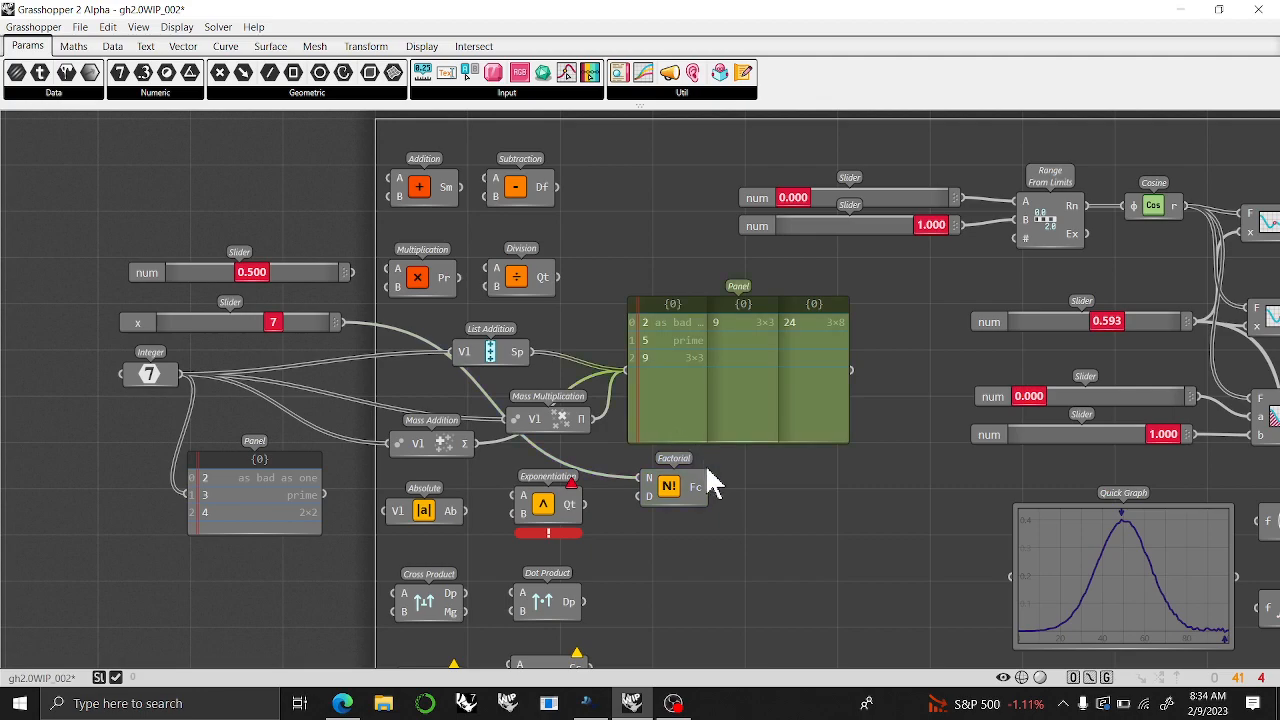
drag(710, 487, 622, 371)
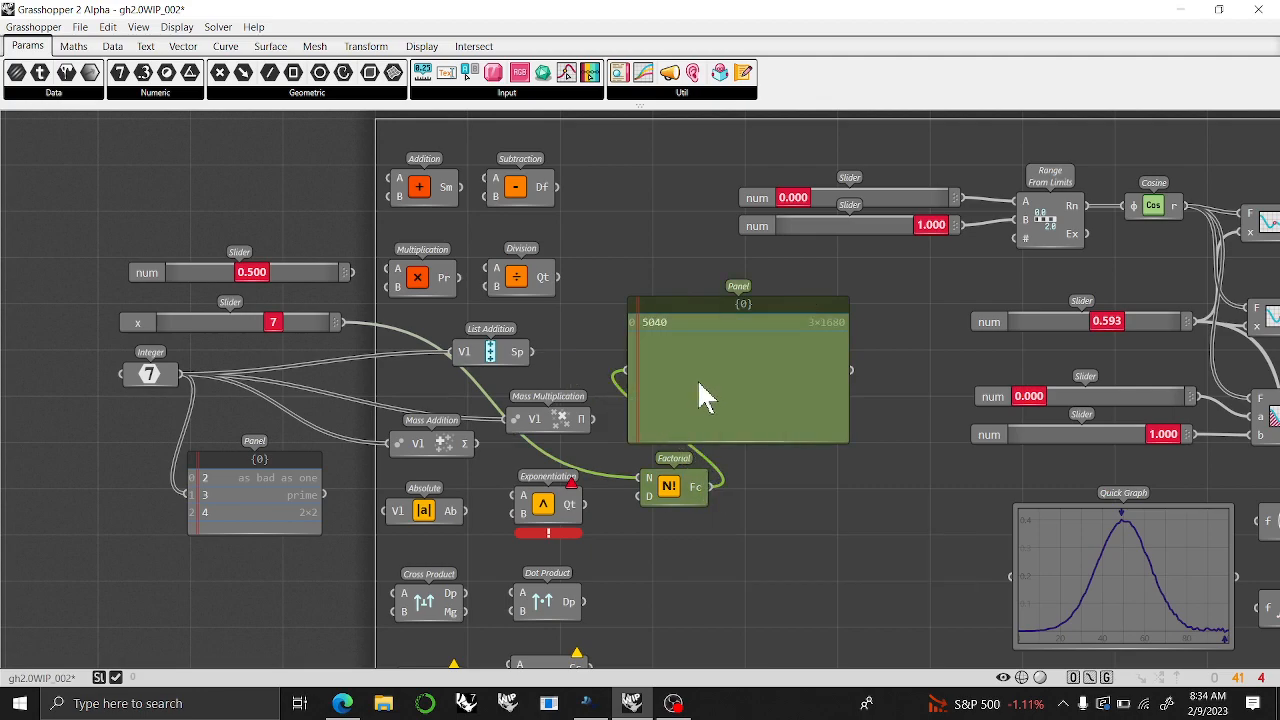
Read the help page of the Factorial component and close it, then nudge Factorial and its result panel slightly up
right_click(669, 486)
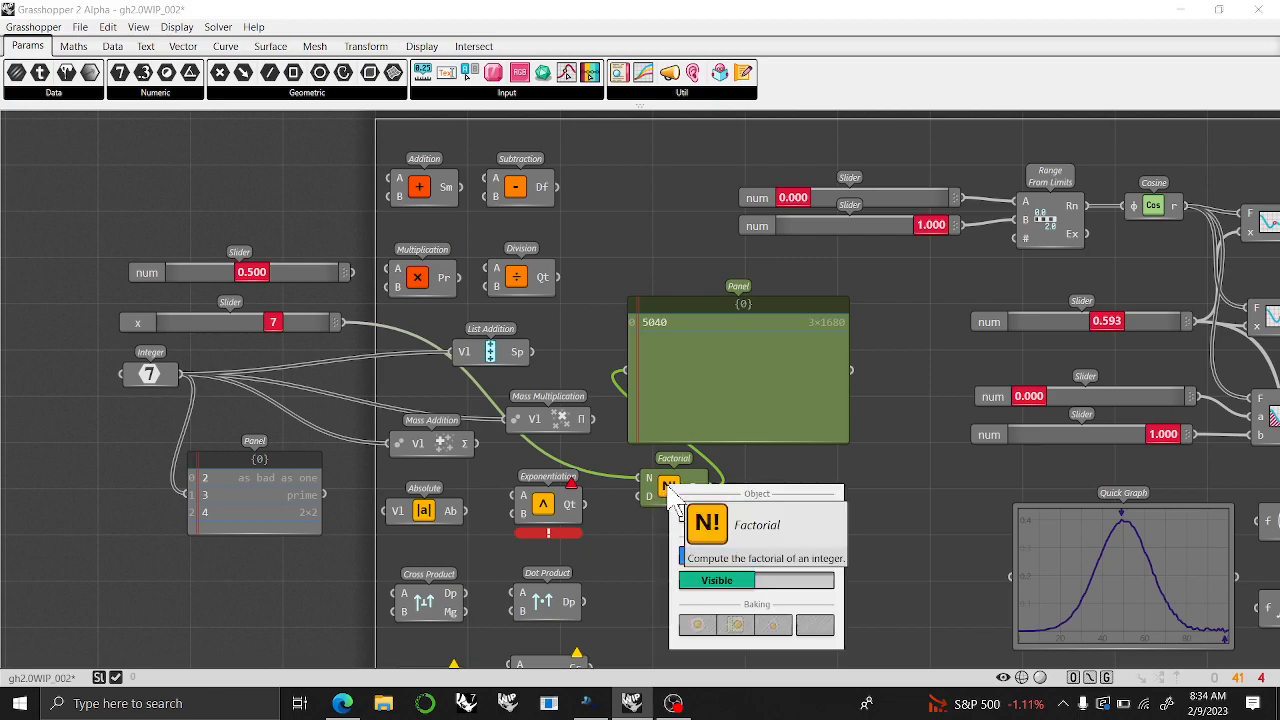
right_click(664, 479)
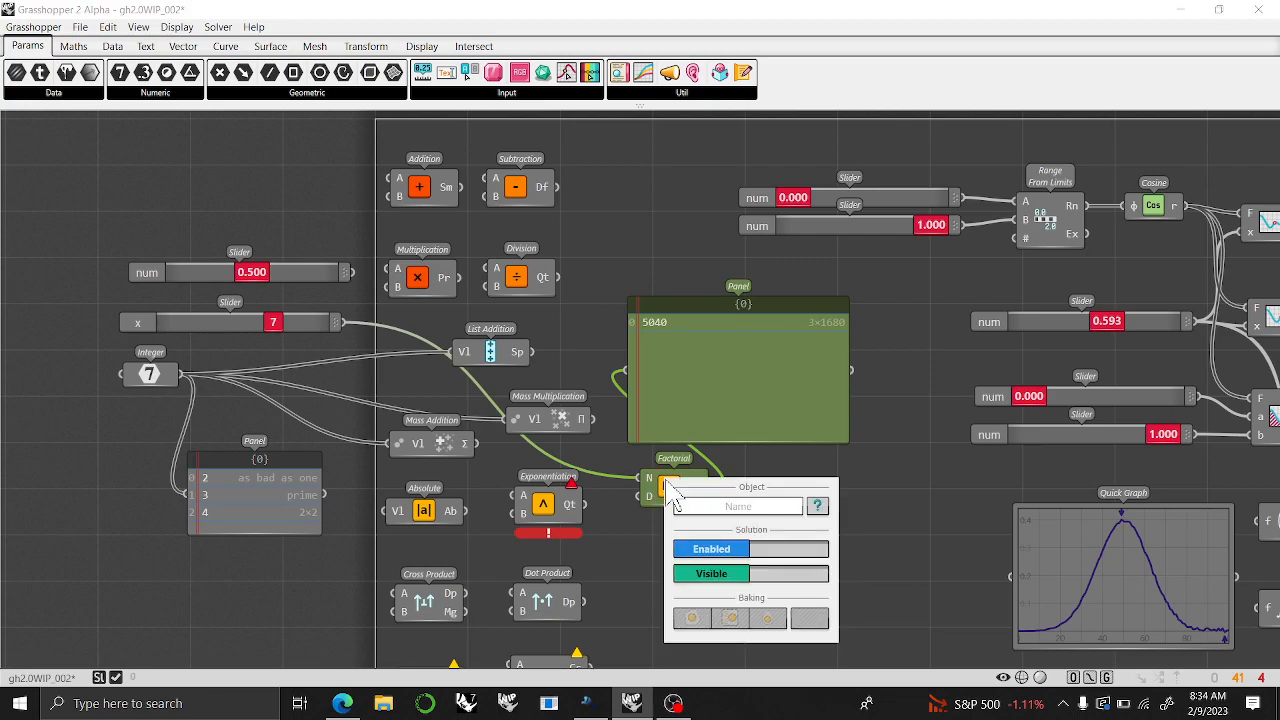
click(808, 506)
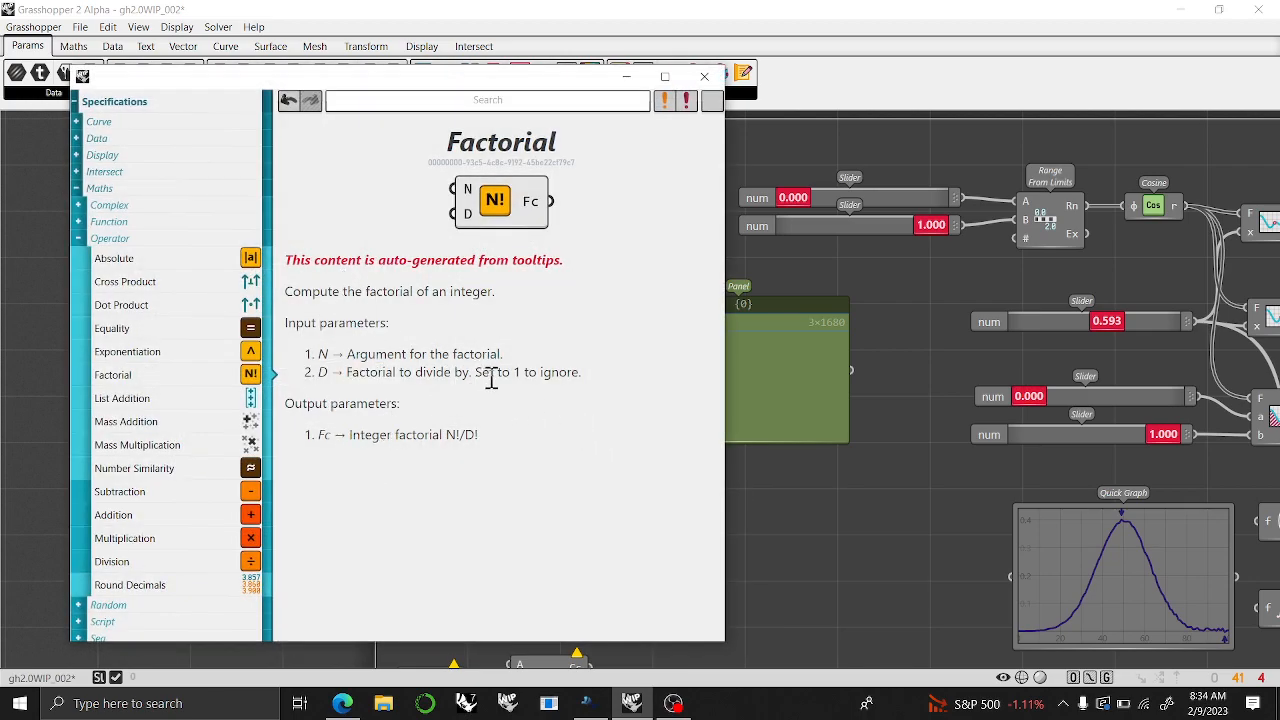
click(704, 76)
mouse_move(677, 498)
mouse_down()
mouse_move(656, 490)
mouse_move(675, 492)
mouse_up()
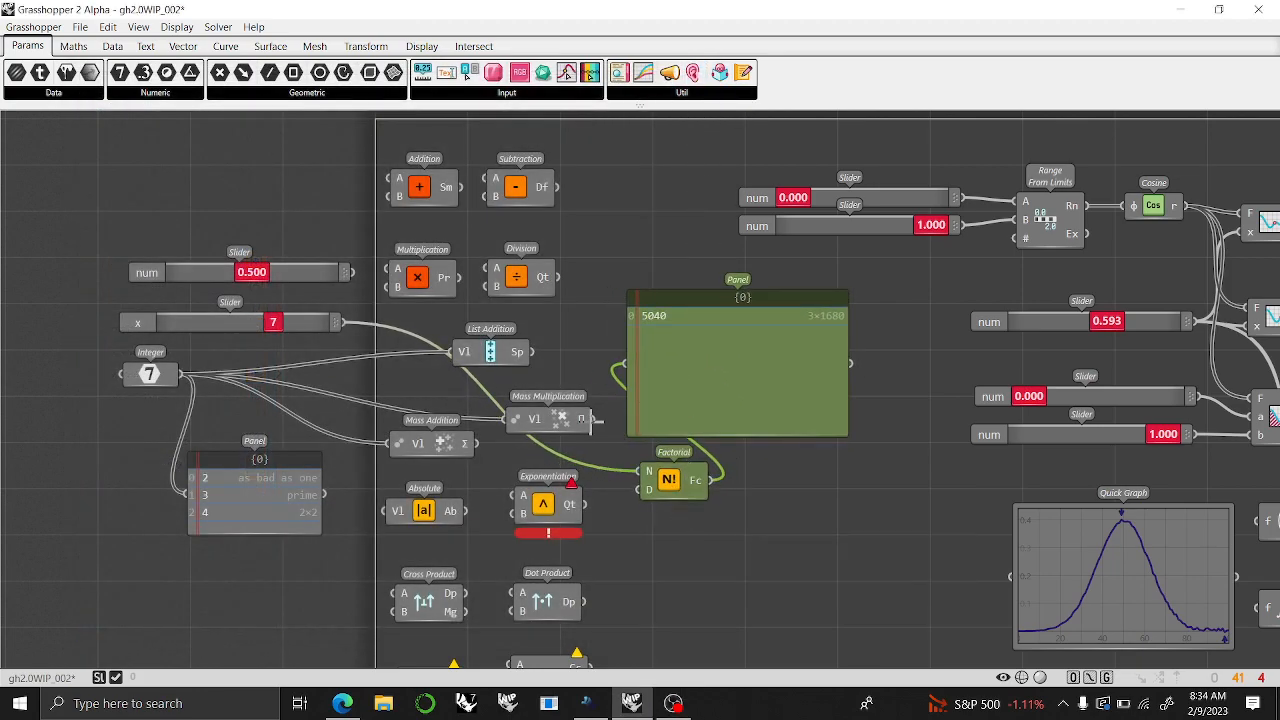
Replace the large panel's source with the List Addition output, add the Mass Addition and Mass Multiplication outputs, and nudge Factorial slightly left
drag(531, 351, 622, 362)
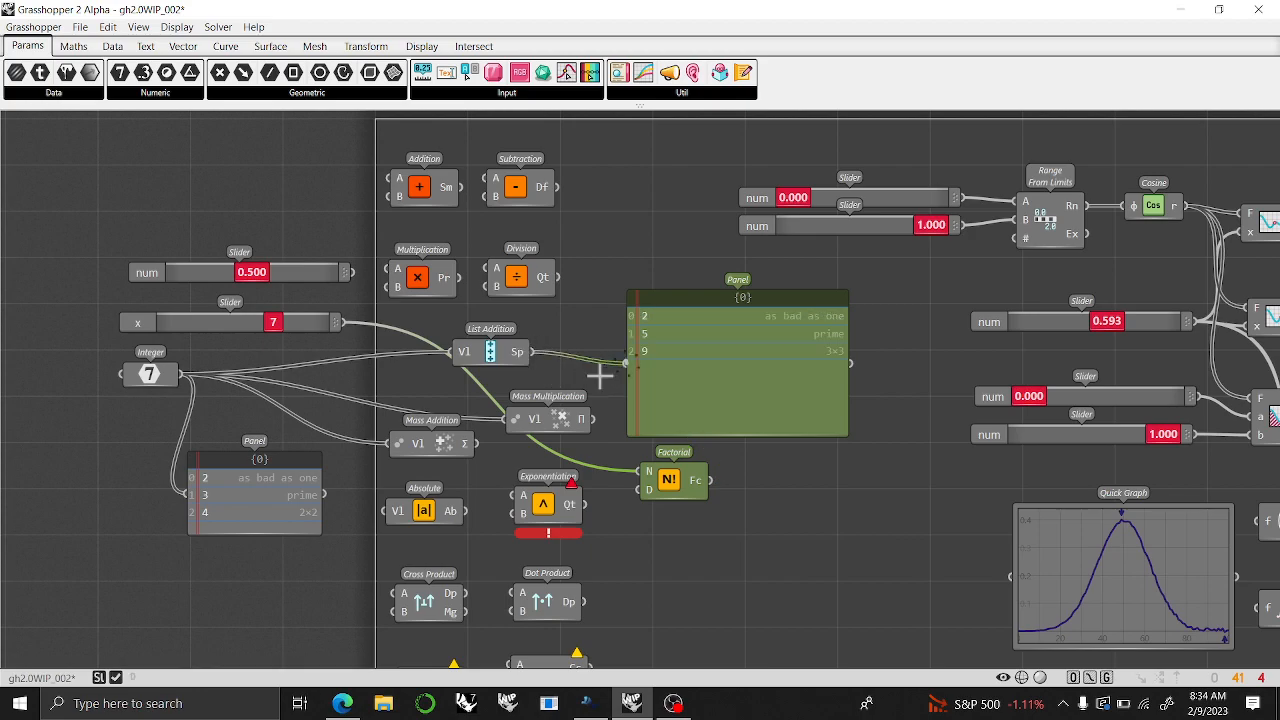
drag(470, 446, 624, 363)
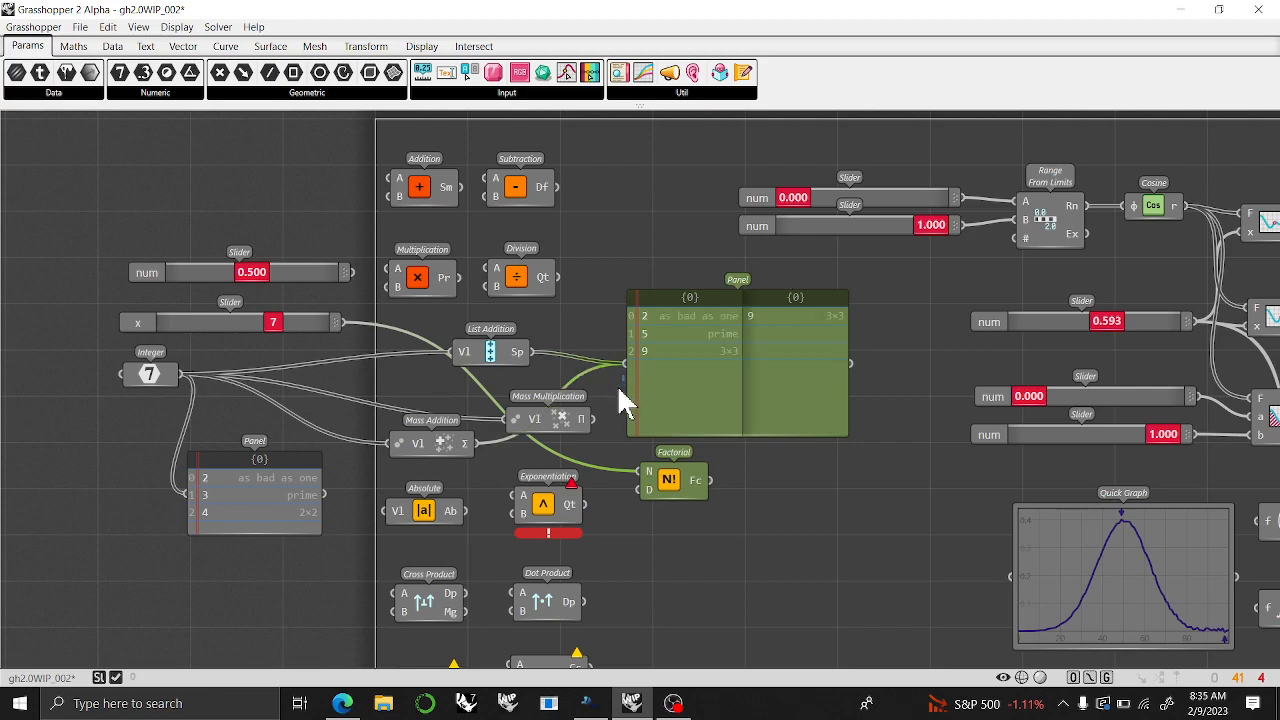
shift+drag(595, 421, 620, 366)
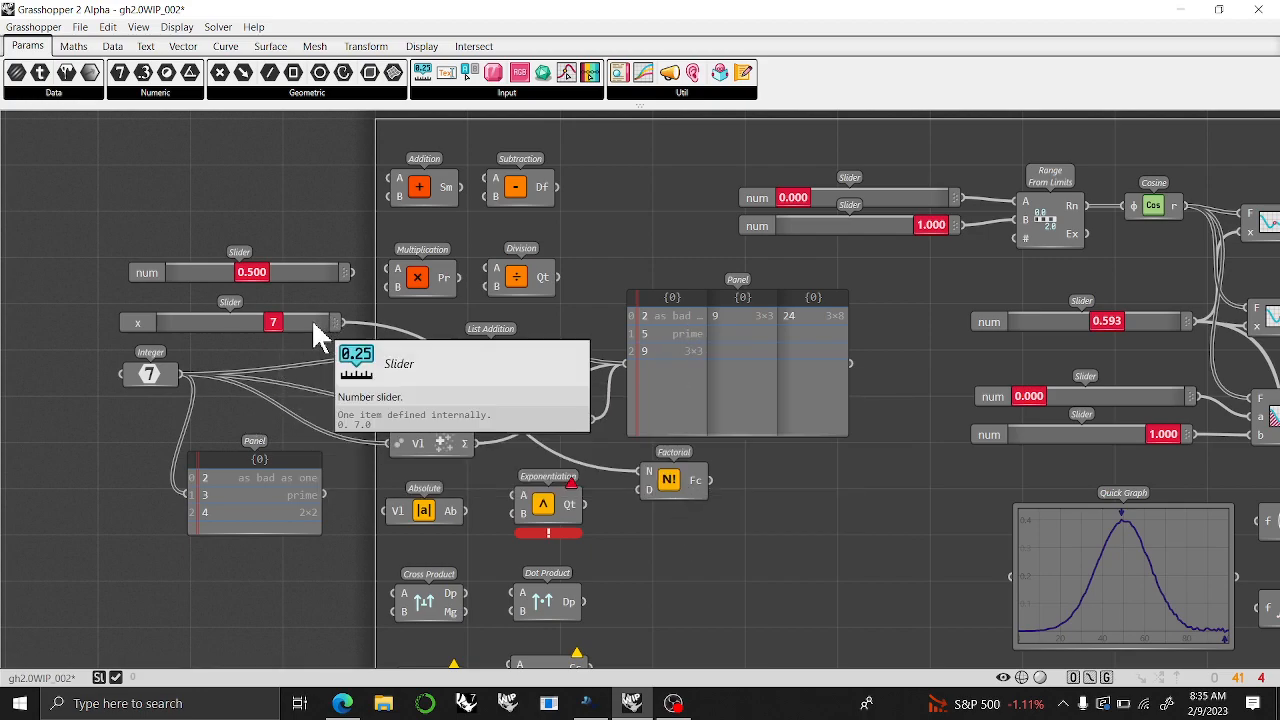
drag(672, 486, 660, 490)
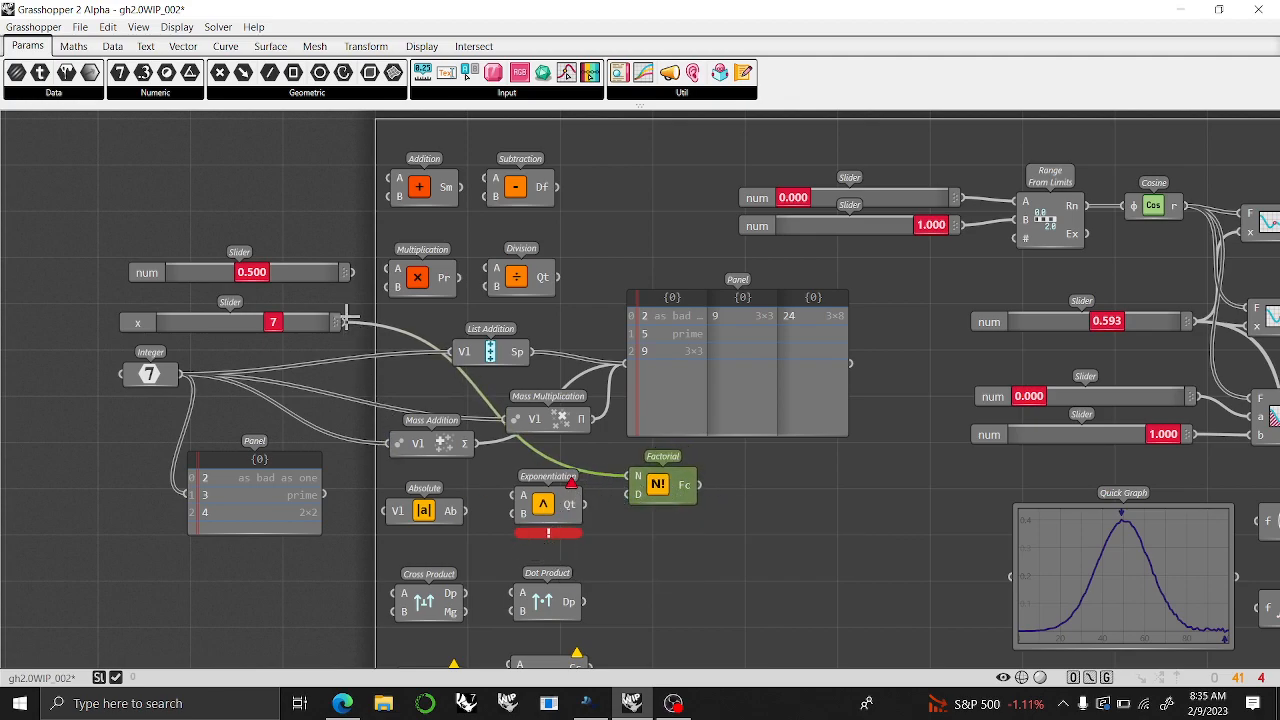
Wire the x slider into Exponentiation's A input and the num slider above it into B, and check the component's error
drag(345, 322, 517, 495)
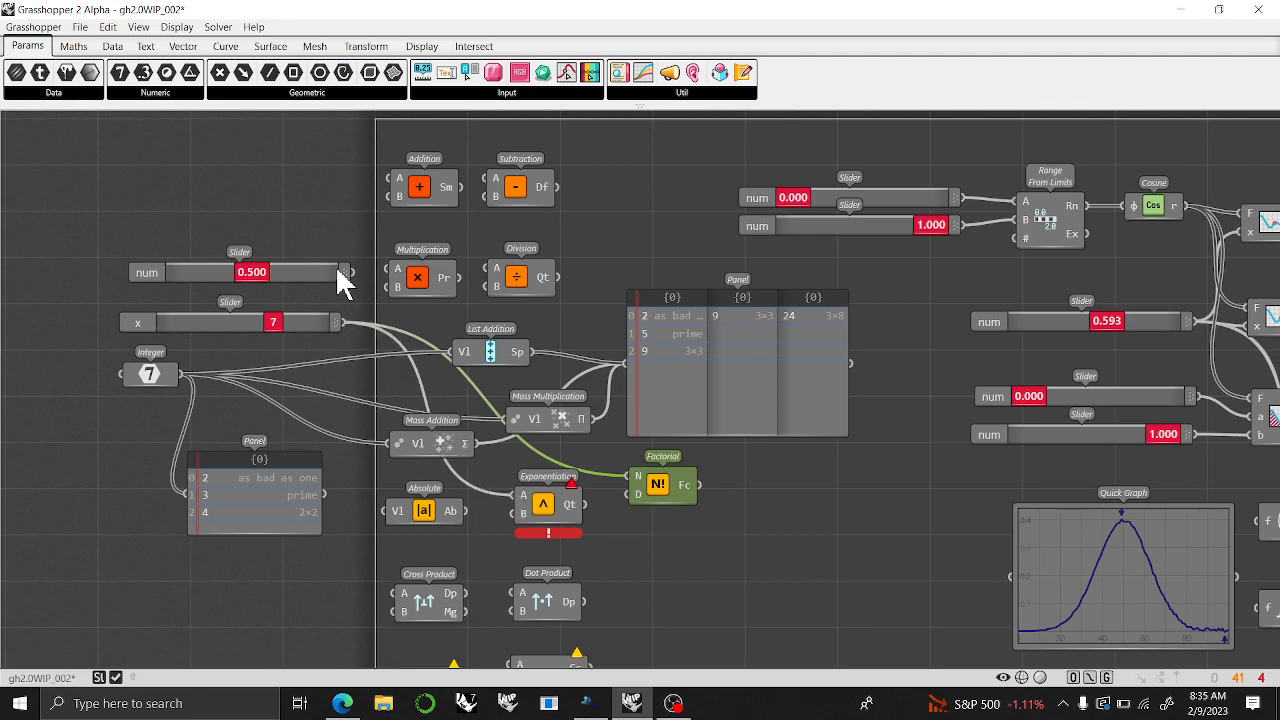
drag(350, 272, 517, 513)
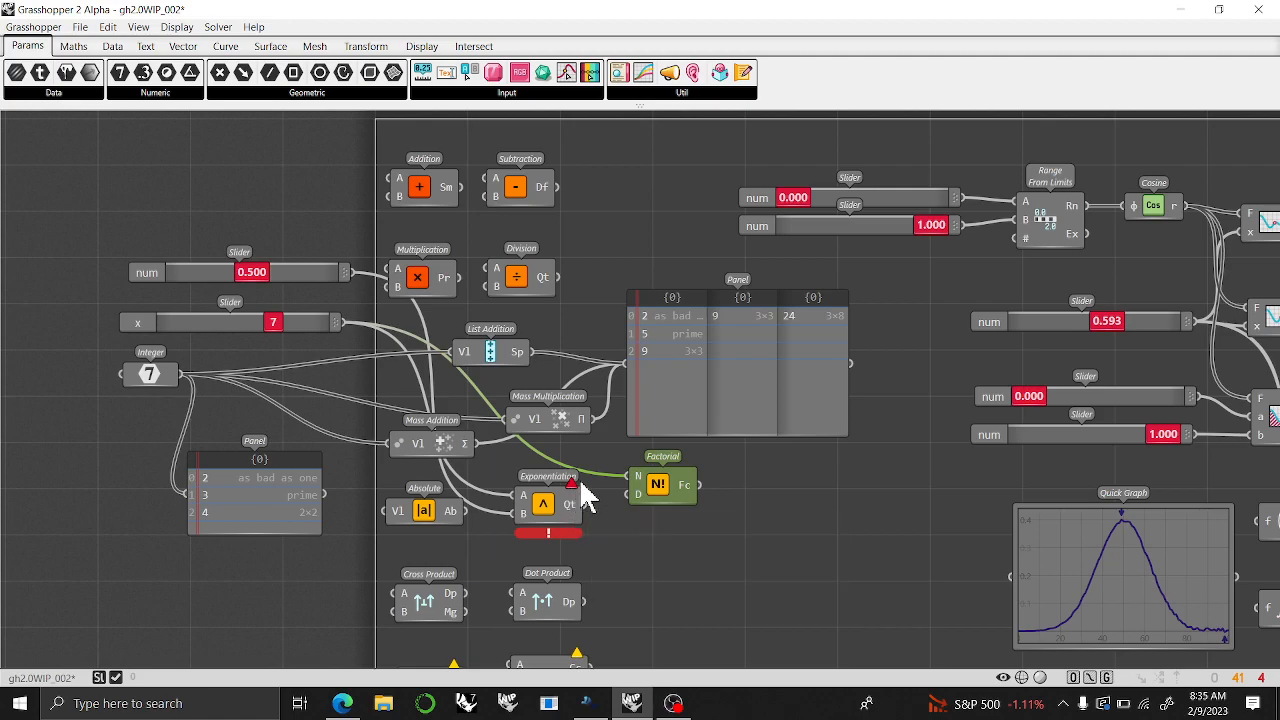
mouse_move(571, 485)
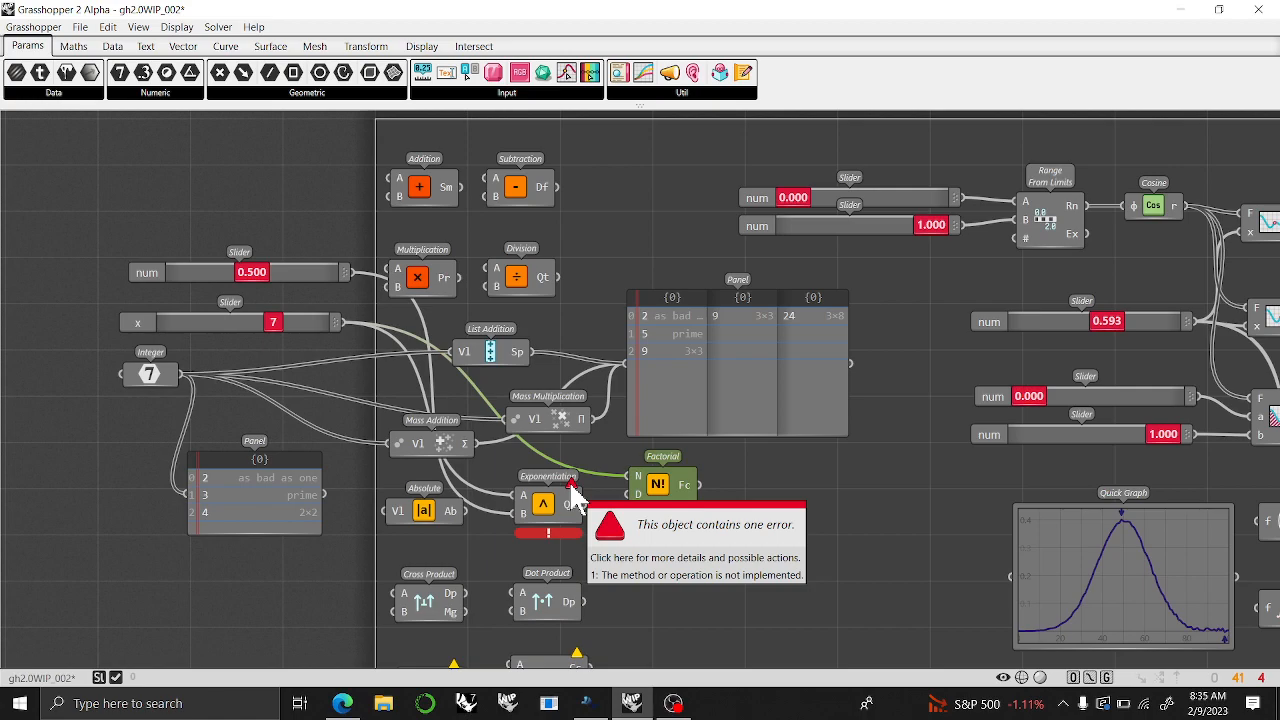
Read the help page of the Exponentiation component, mark it as important and close it
right_drag(500, 555, 565, 440)
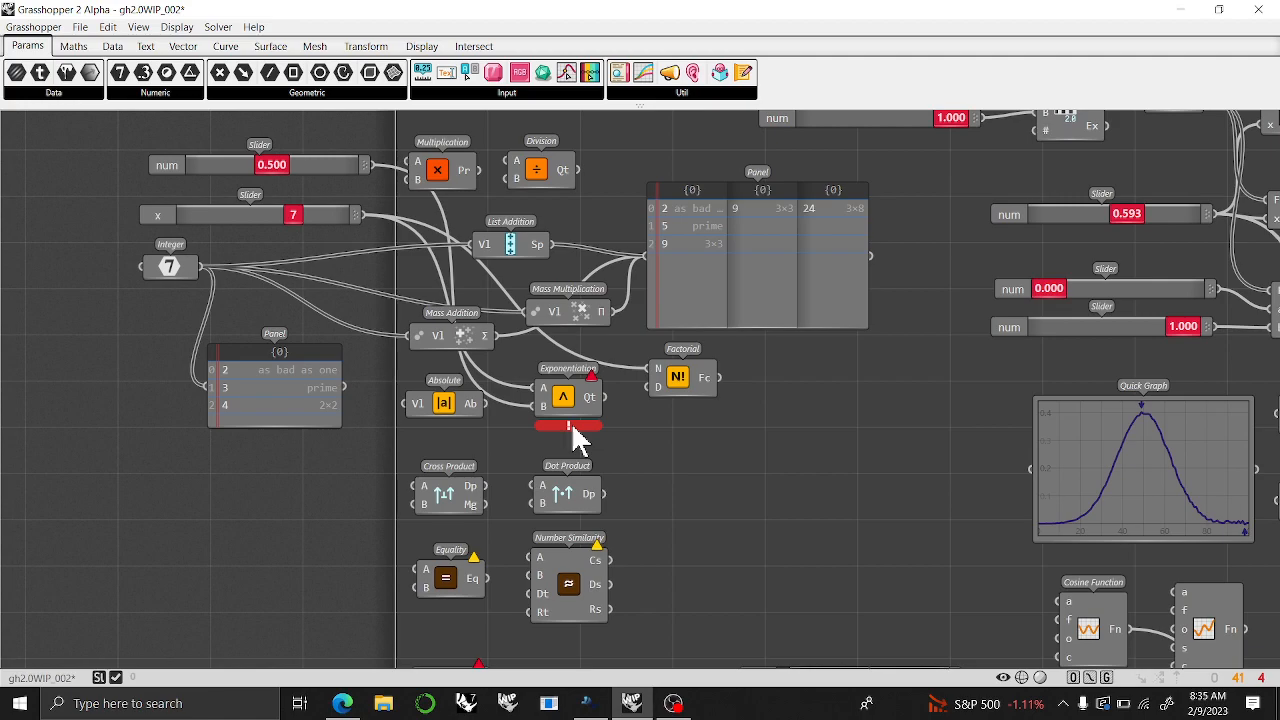
right_click(563, 397)
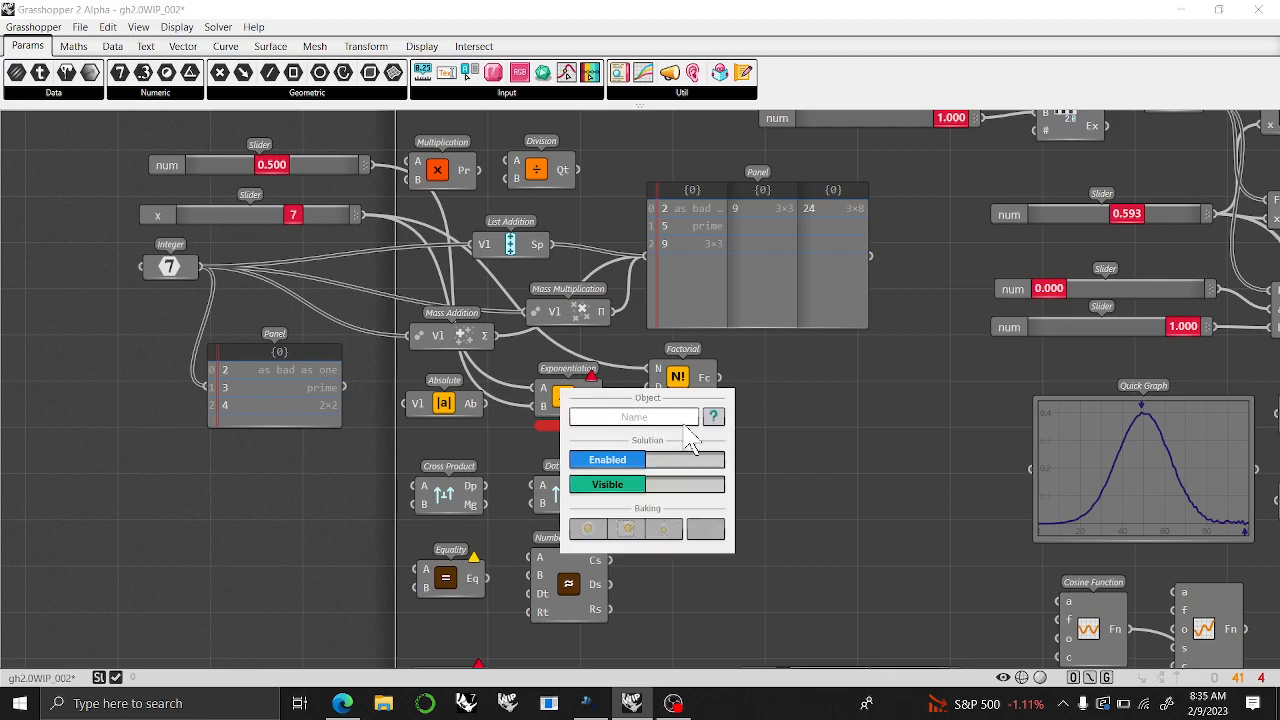
click(713, 416)
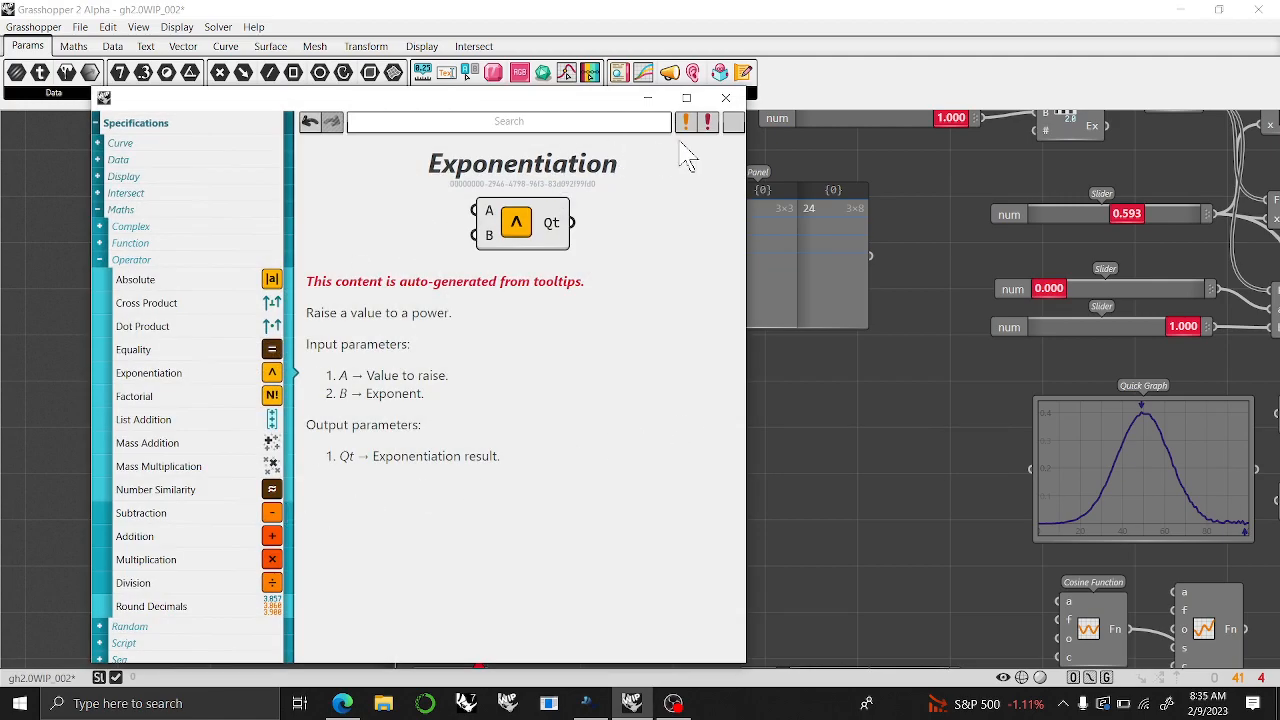
click(708, 122)
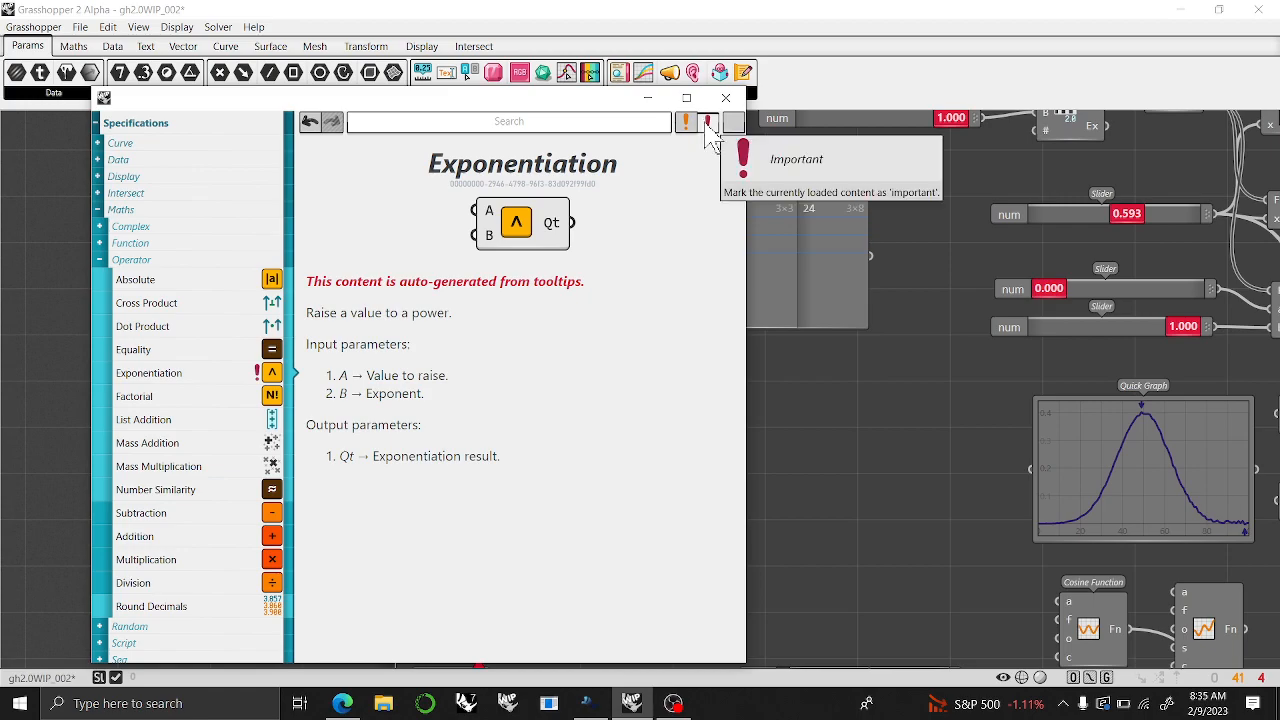
click(708, 125)
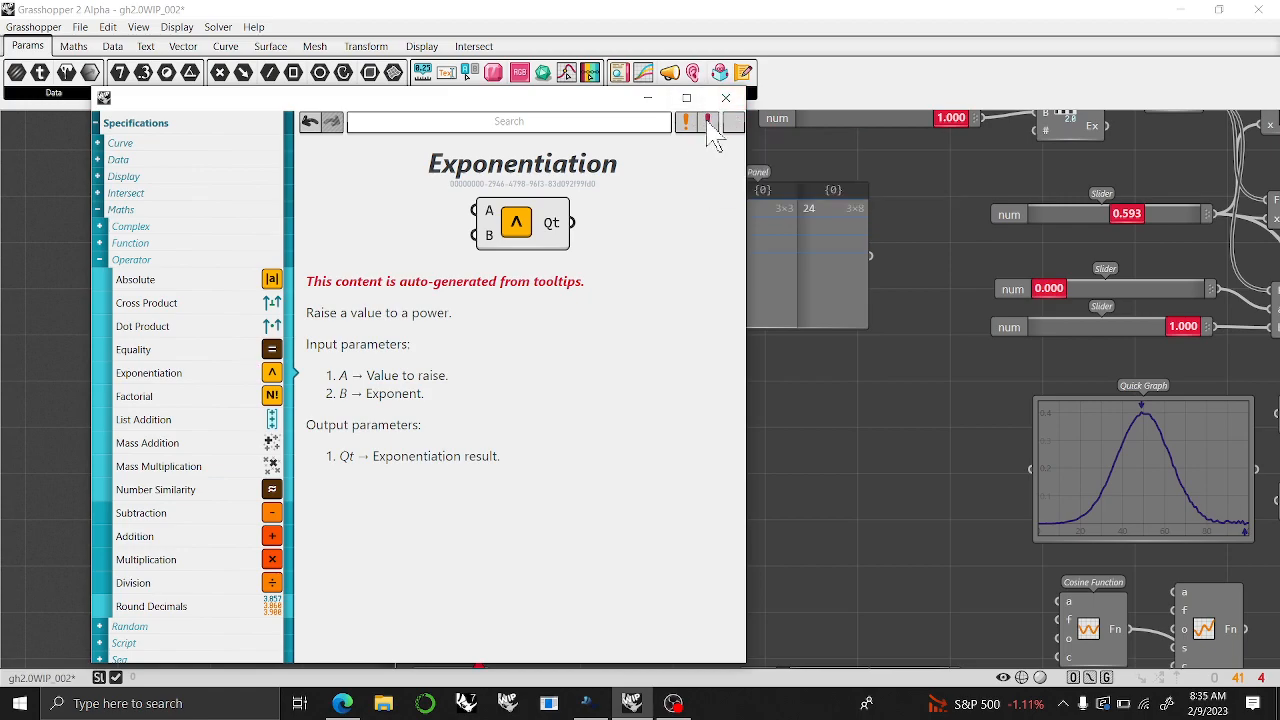
click(726, 98)
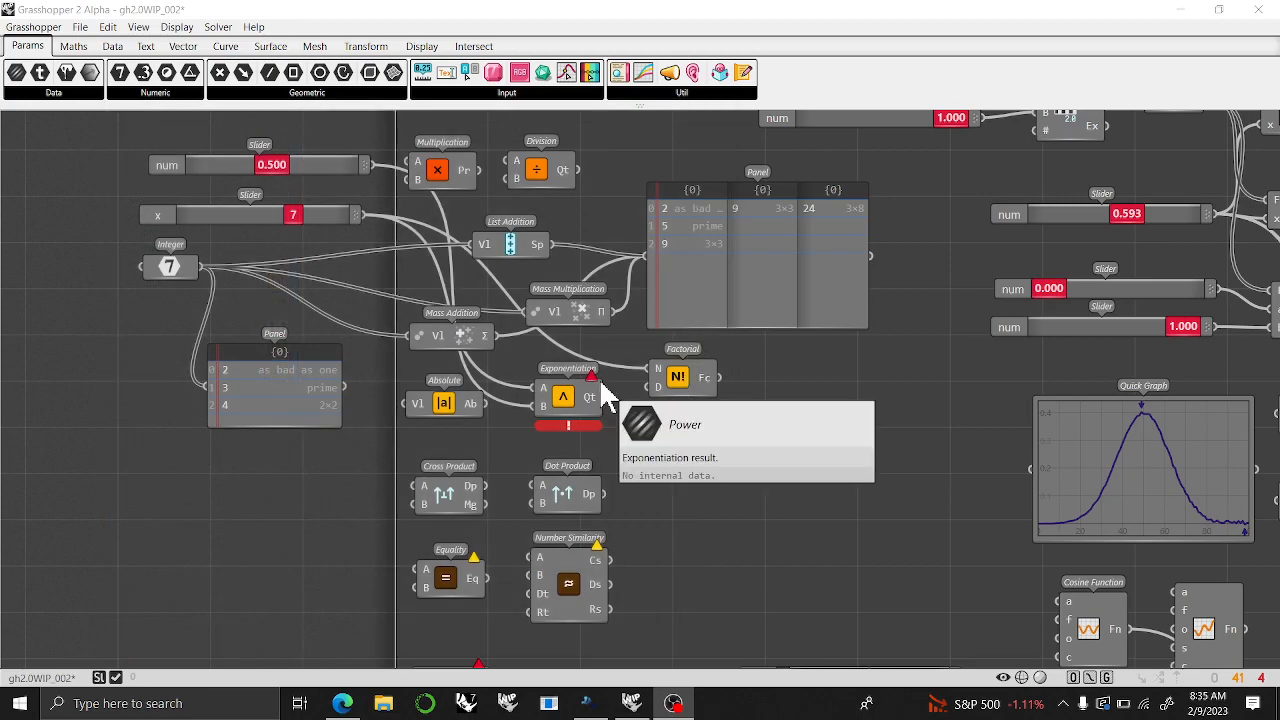
Examine the inputs and outputs of the Dot Product and Cross Product components, nudging each component slightly
right_drag(560, 486, 509, 329)
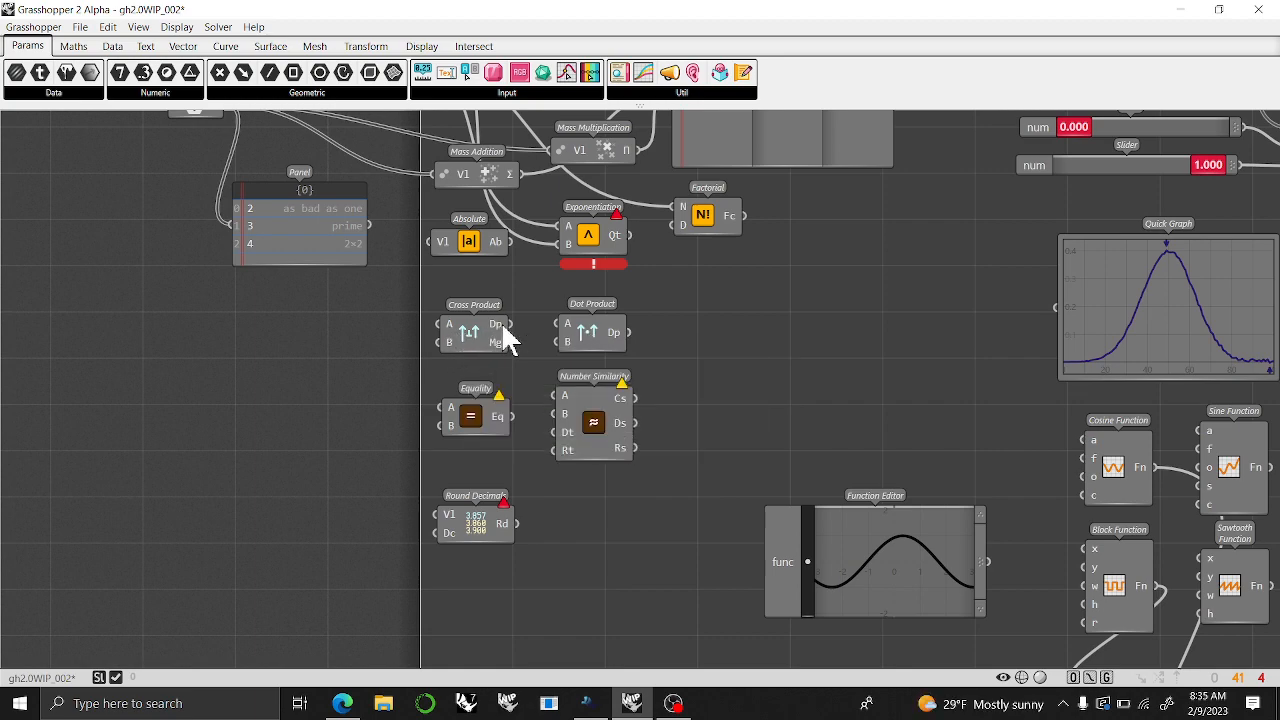
drag(584, 333, 586, 324)
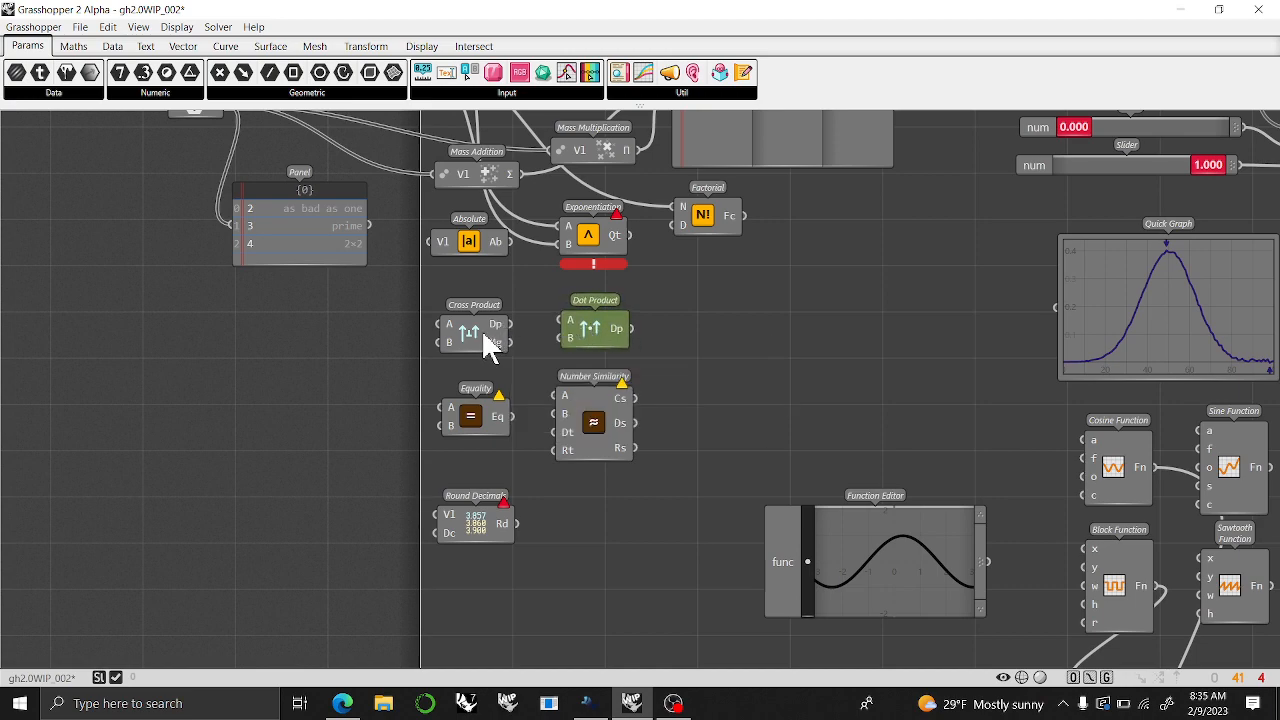
drag(586, 332, 590, 328)
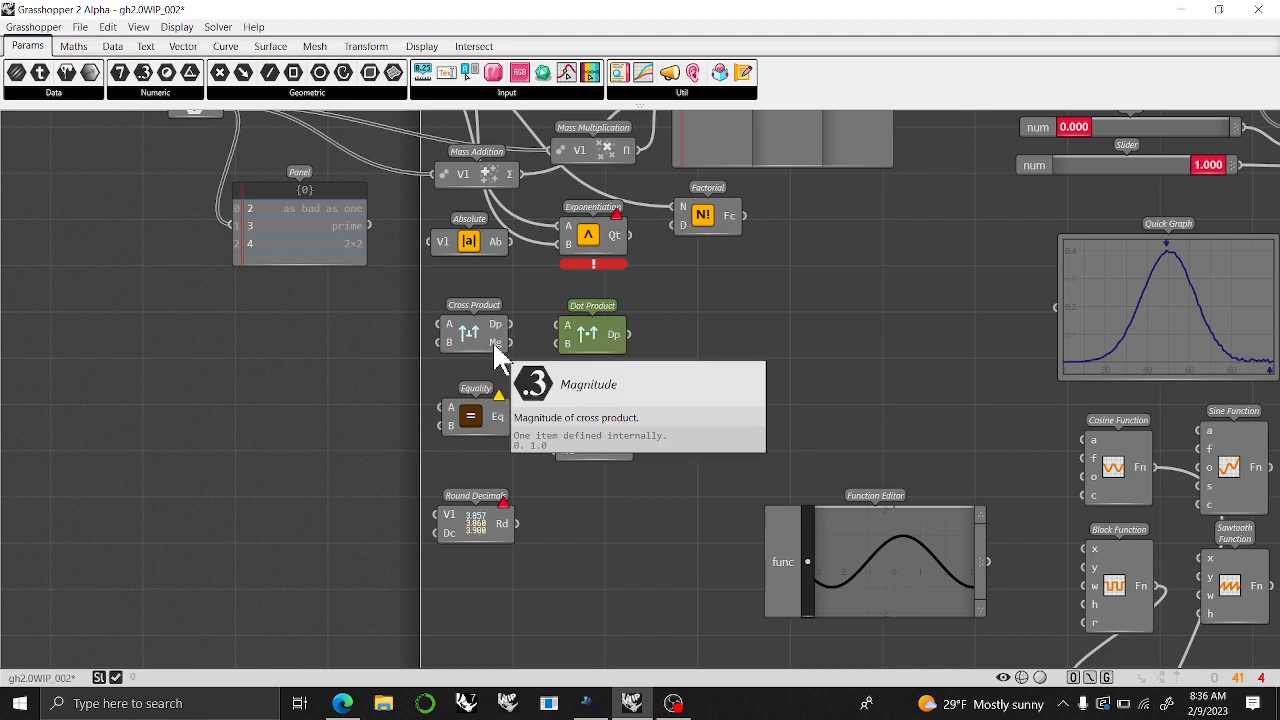
drag(467, 325, 465, 327)
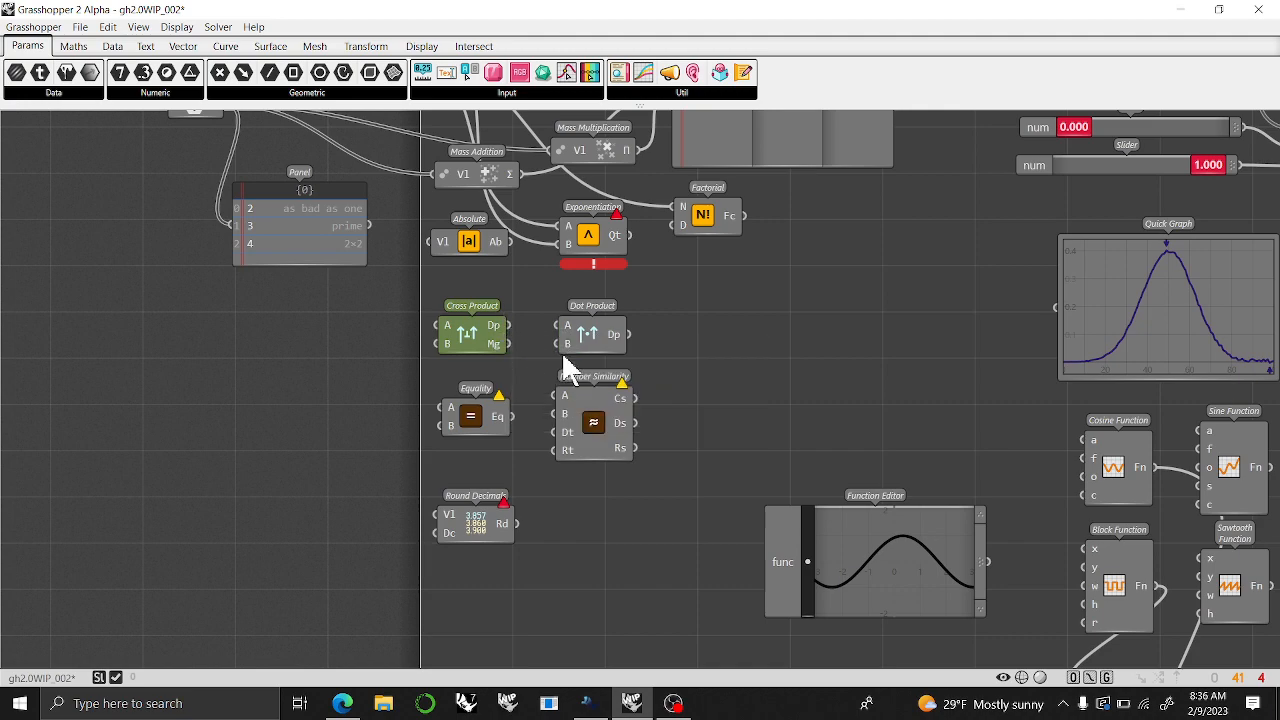
Look over the Equality, Number Similarity and Round Decimals components among the operator examples
right_drag(508, 514, 520, 380)
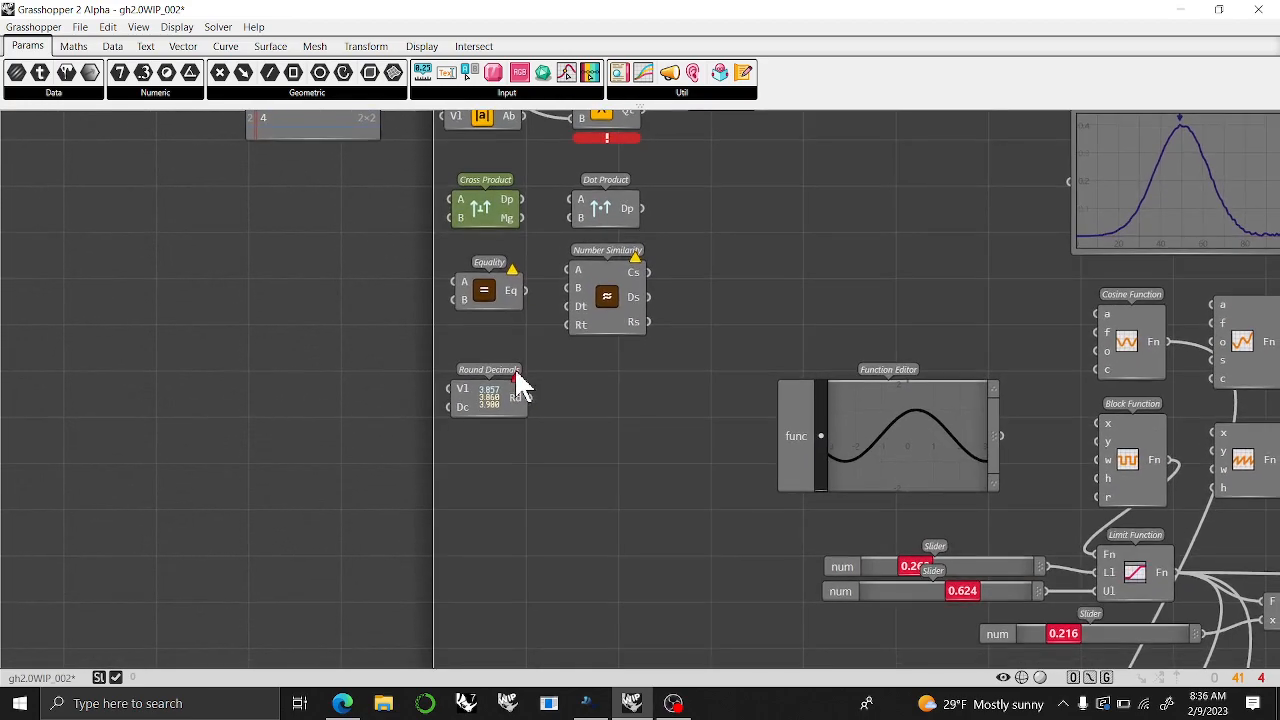
drag(607, 432, 476, 290)
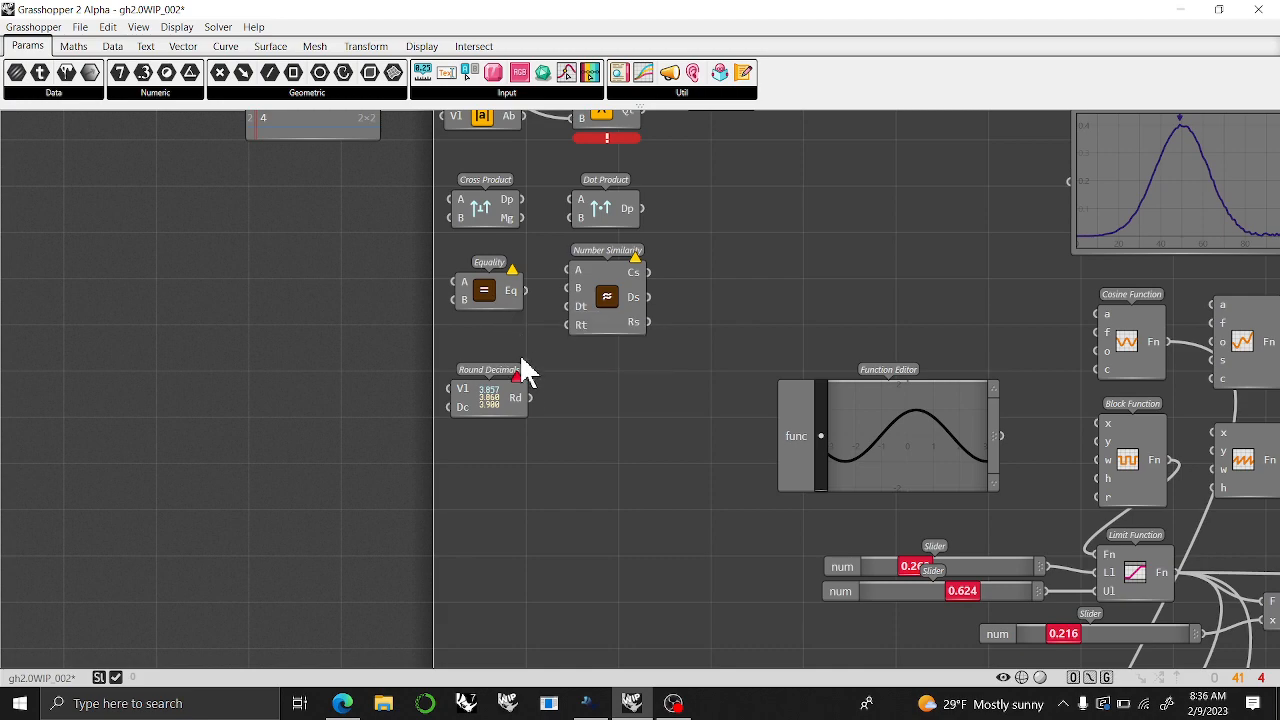
scroll(580, 440, down, 6)
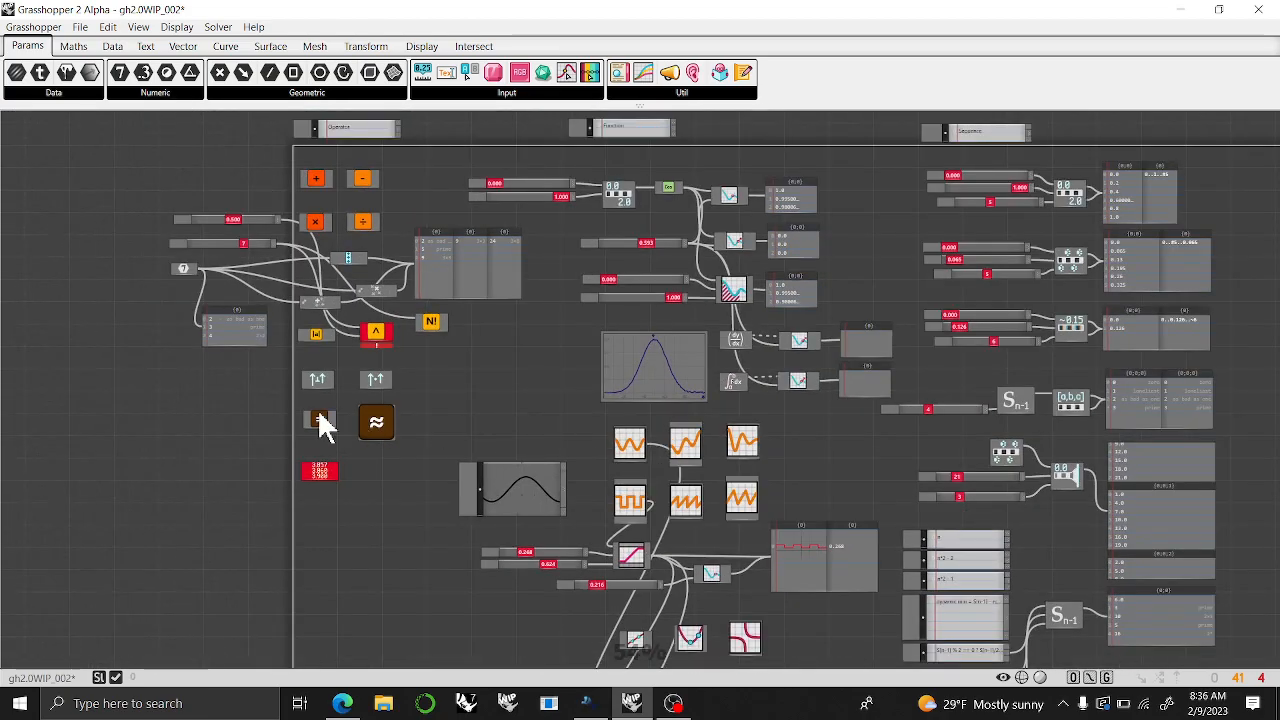
right_drag(318, 412, 848, 382)
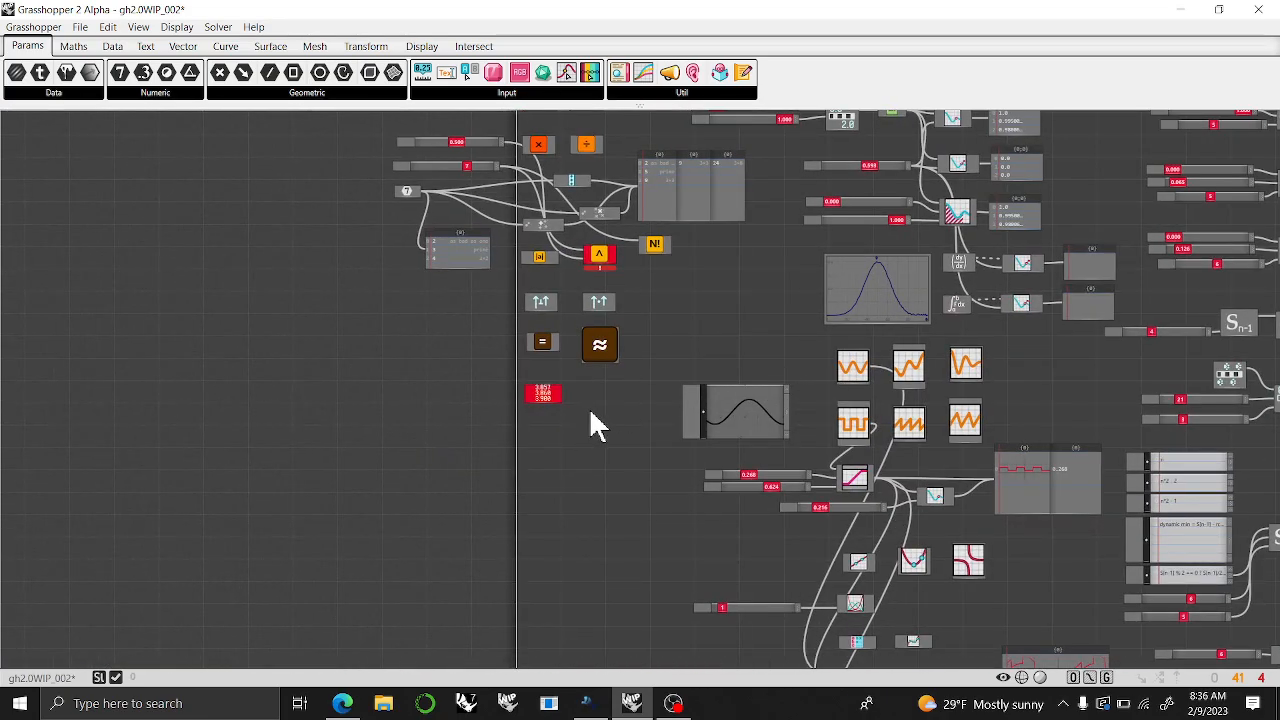
scroll(580, 410, up, 4)
right_drag(540, 412, 533, 424)
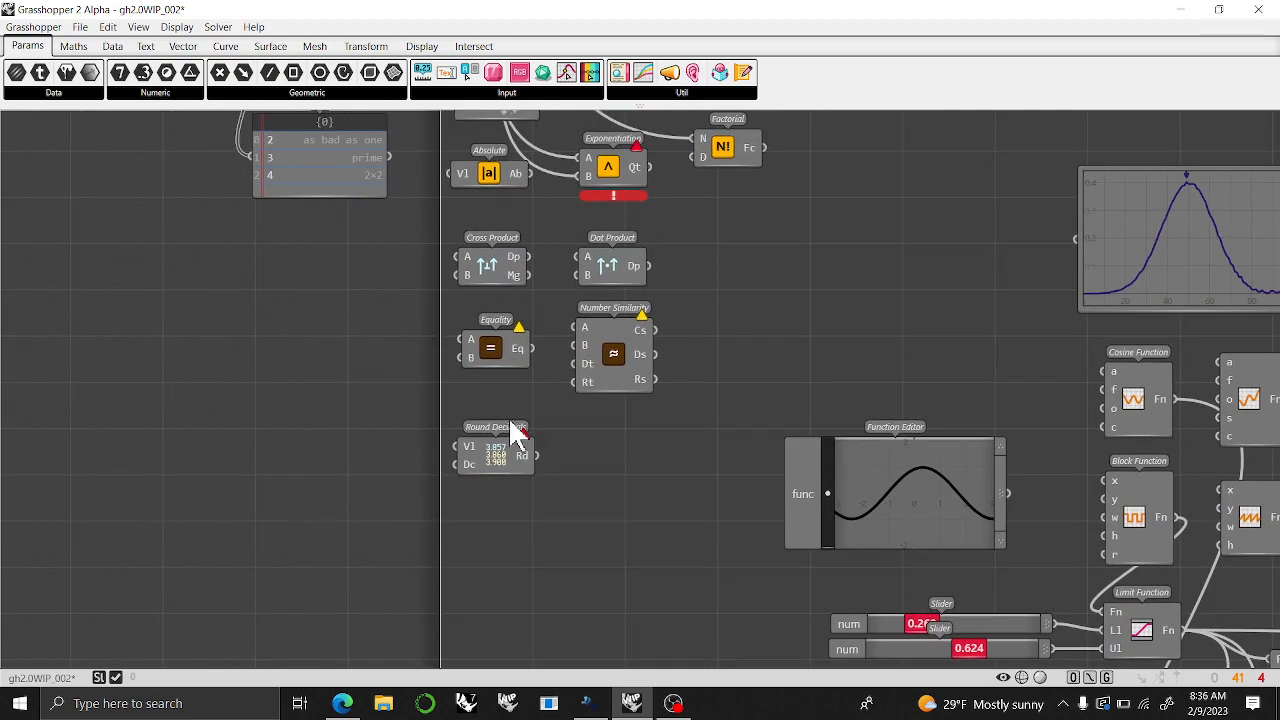
right_drag(503, 393, 533, 388)
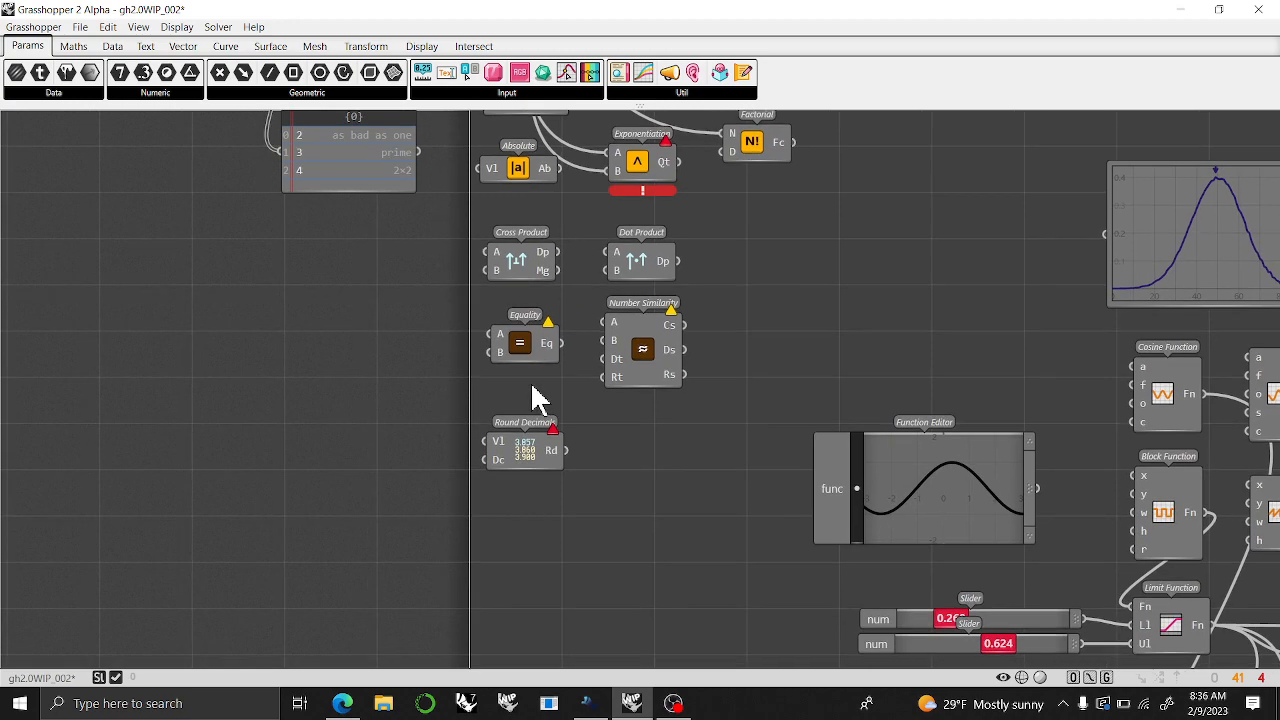
Read the thresholds and help page of the Number Similarity component, close the page and nudge the component slightly down
scroll(540, 395, up, 2)
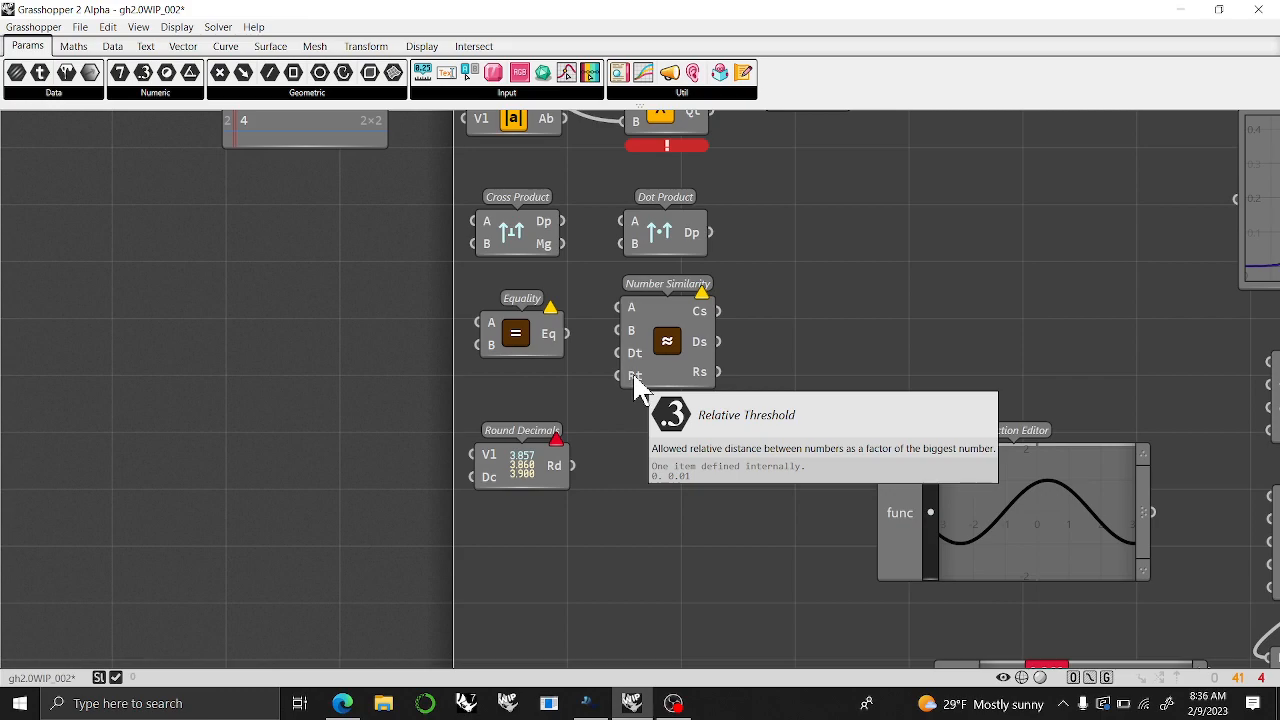
right_click(677, 337)
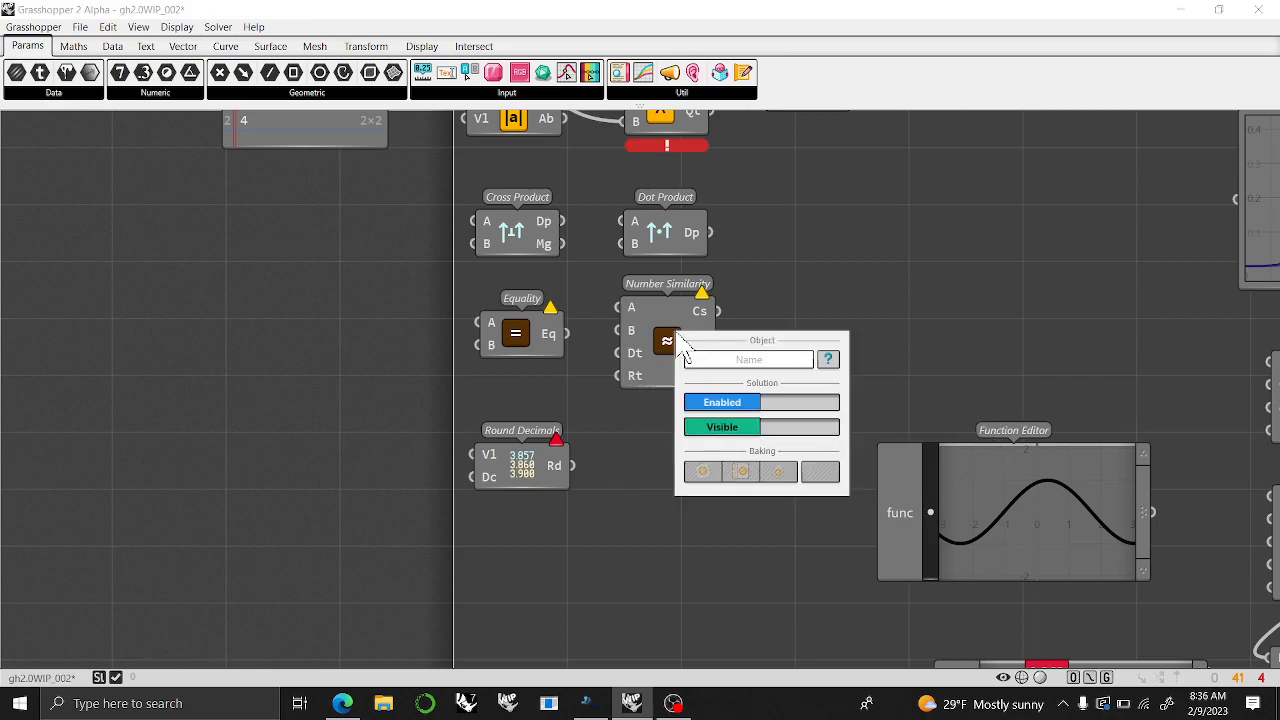
click(828, 360)
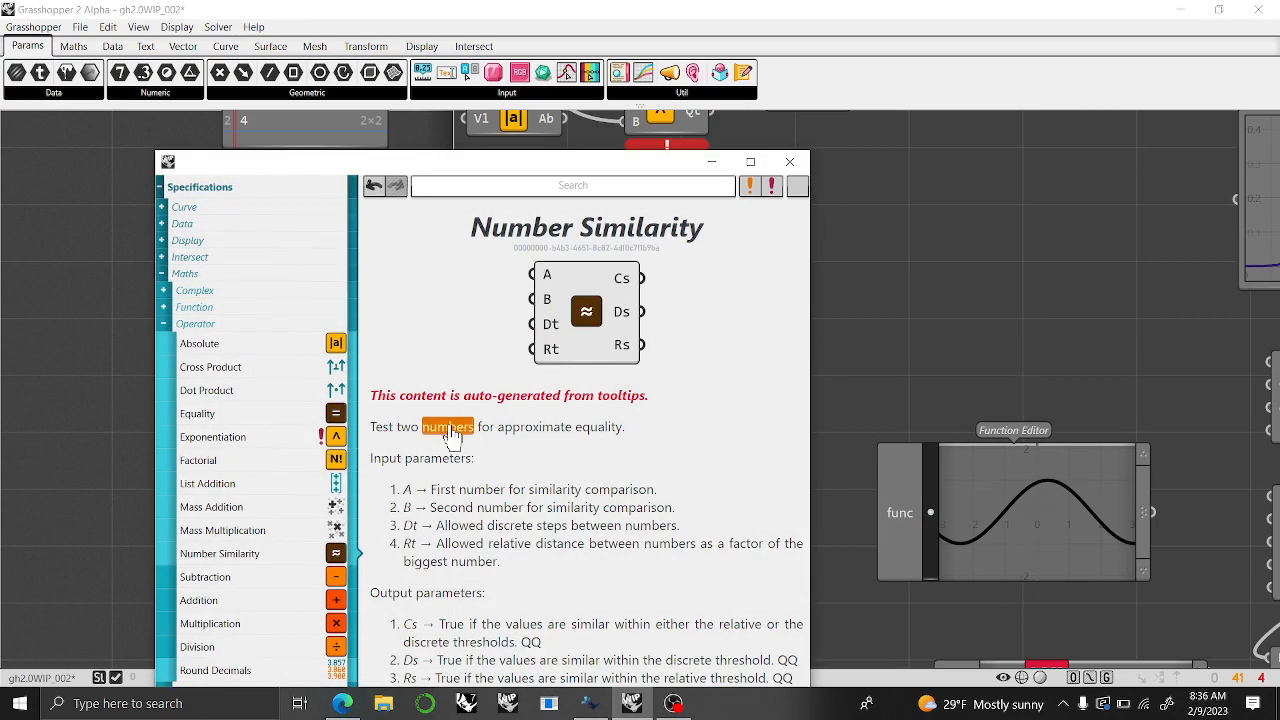
drag(430, 172, 270, 45)
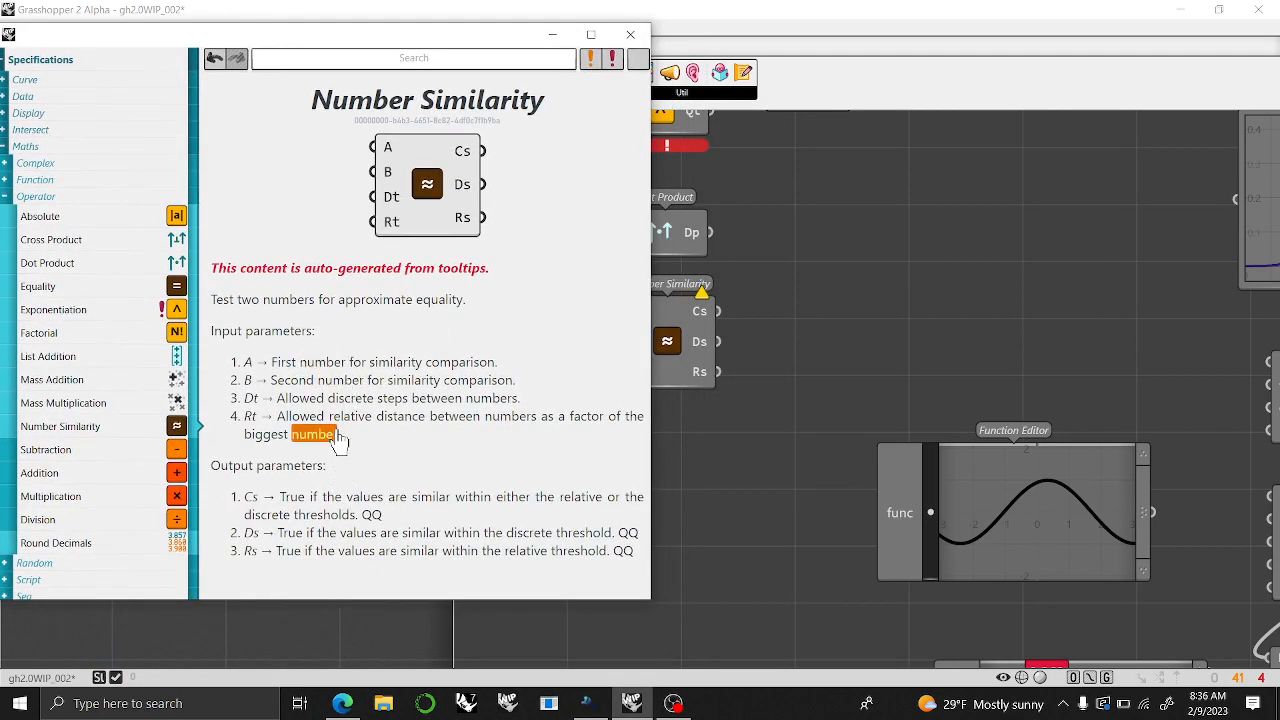
click(630, 34)
drag(665, 338, 662, 348)
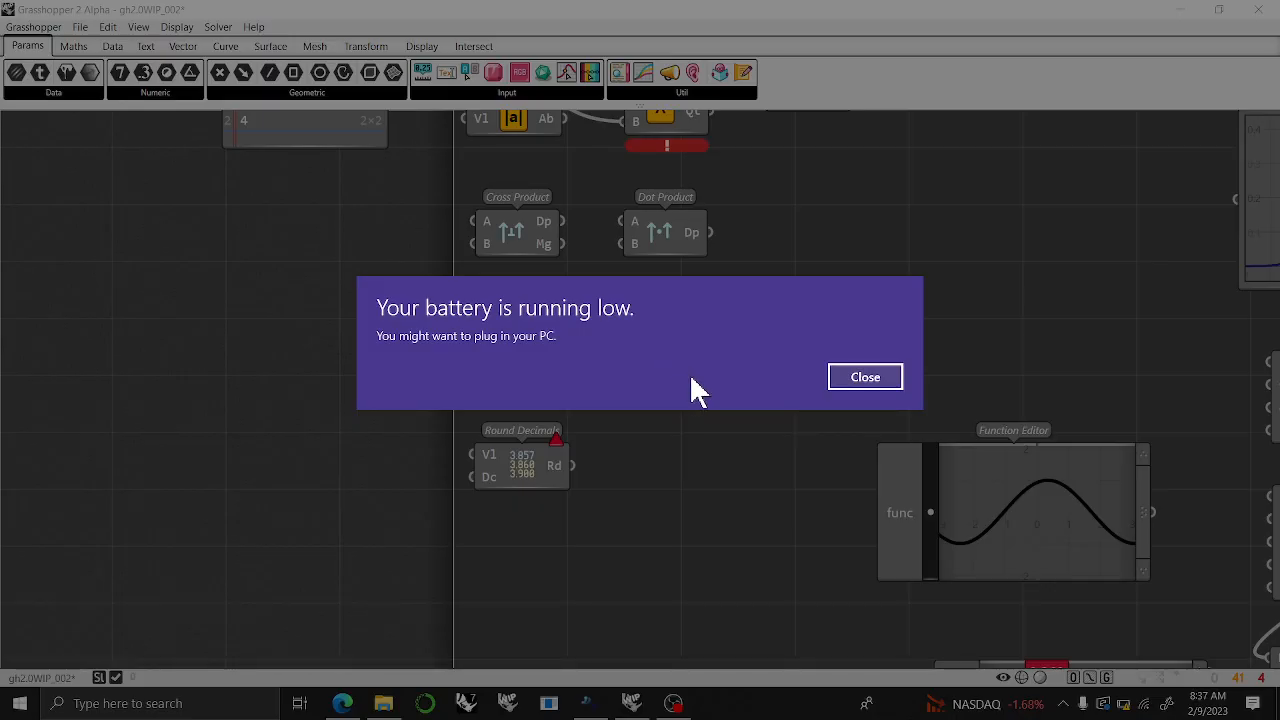
Dismiss the low-battery notice
click(874, 384)
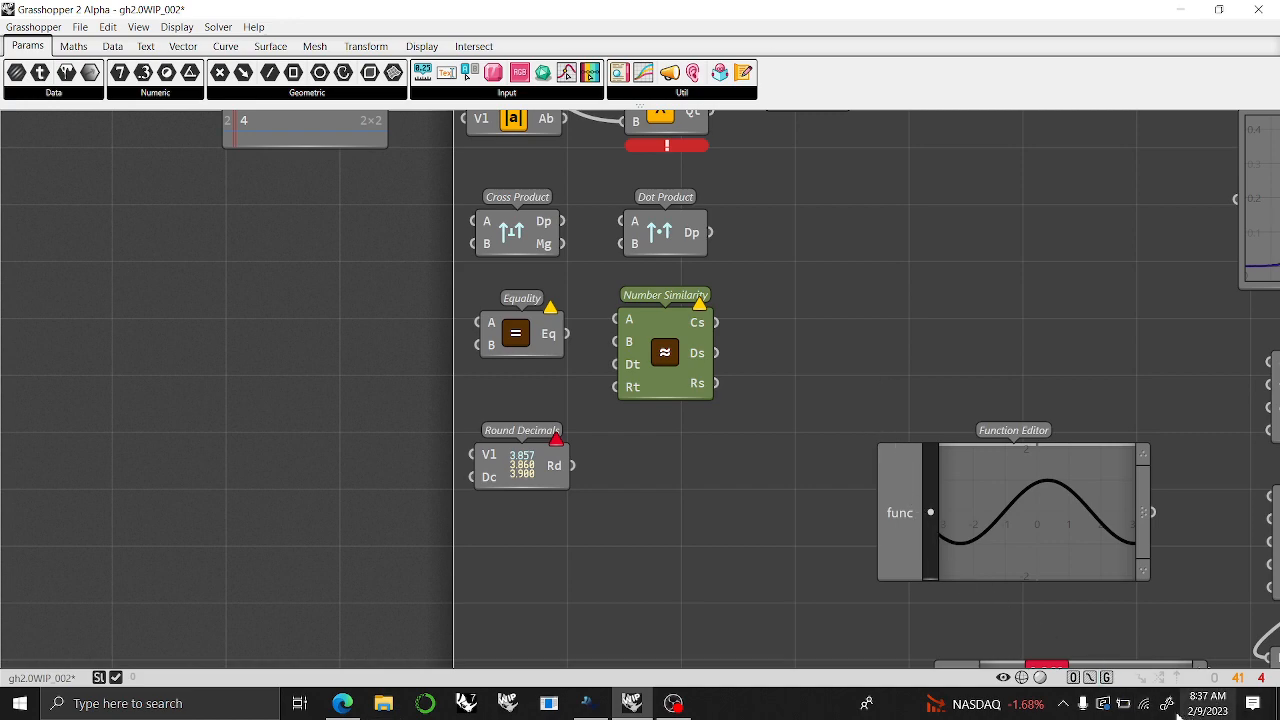
mouse_move(1127, 704)
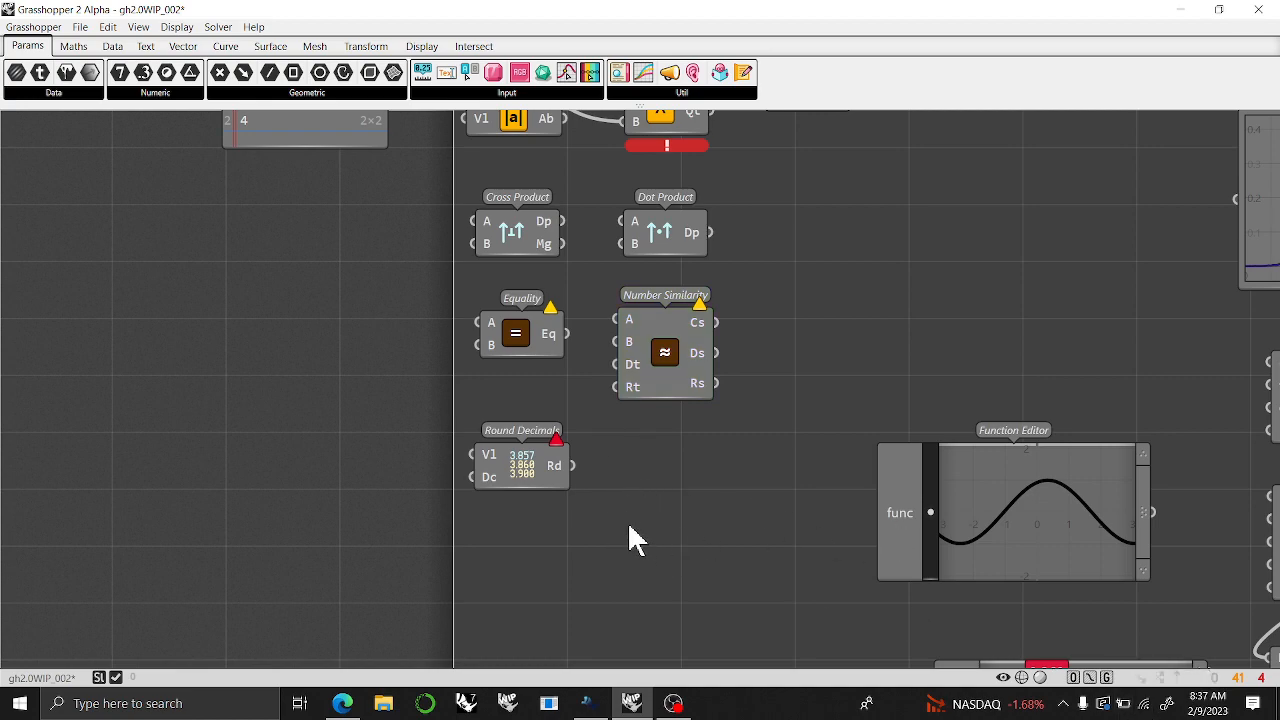
Place a Constant Picker with its default π constant on the canvas to the left of Round Decimals
mouse_move(523, 458)
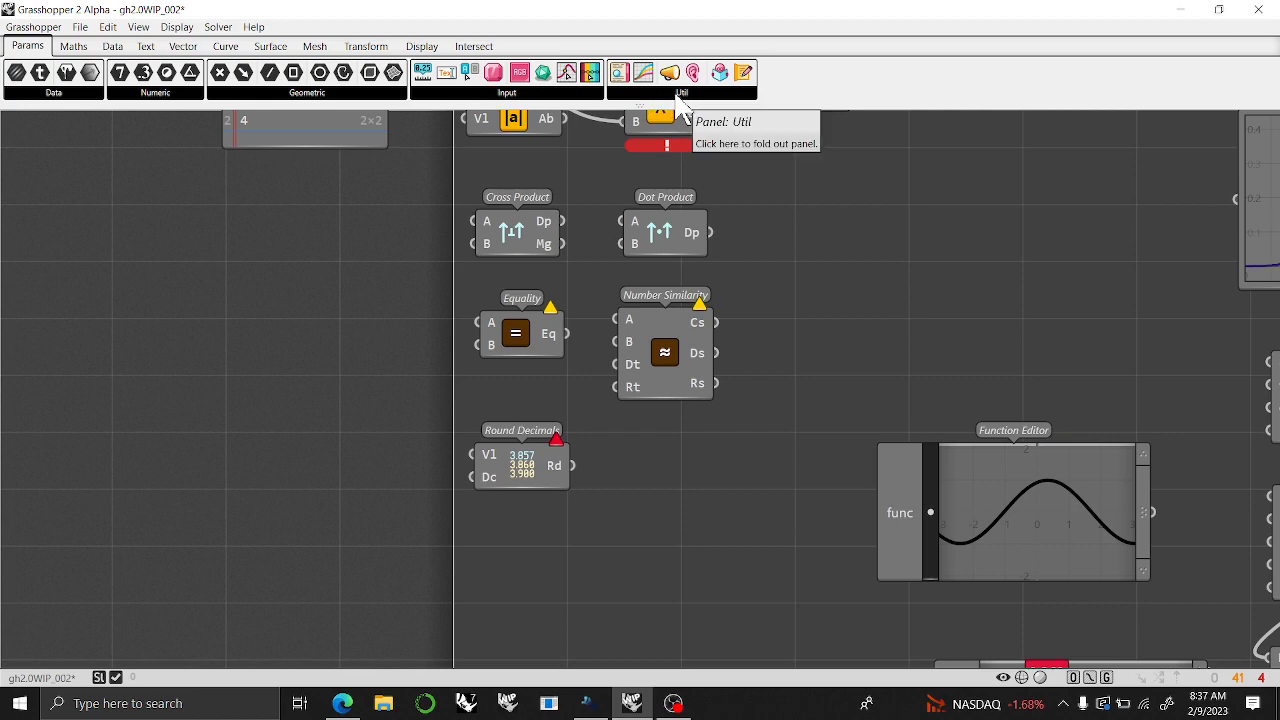
click(681, 94)
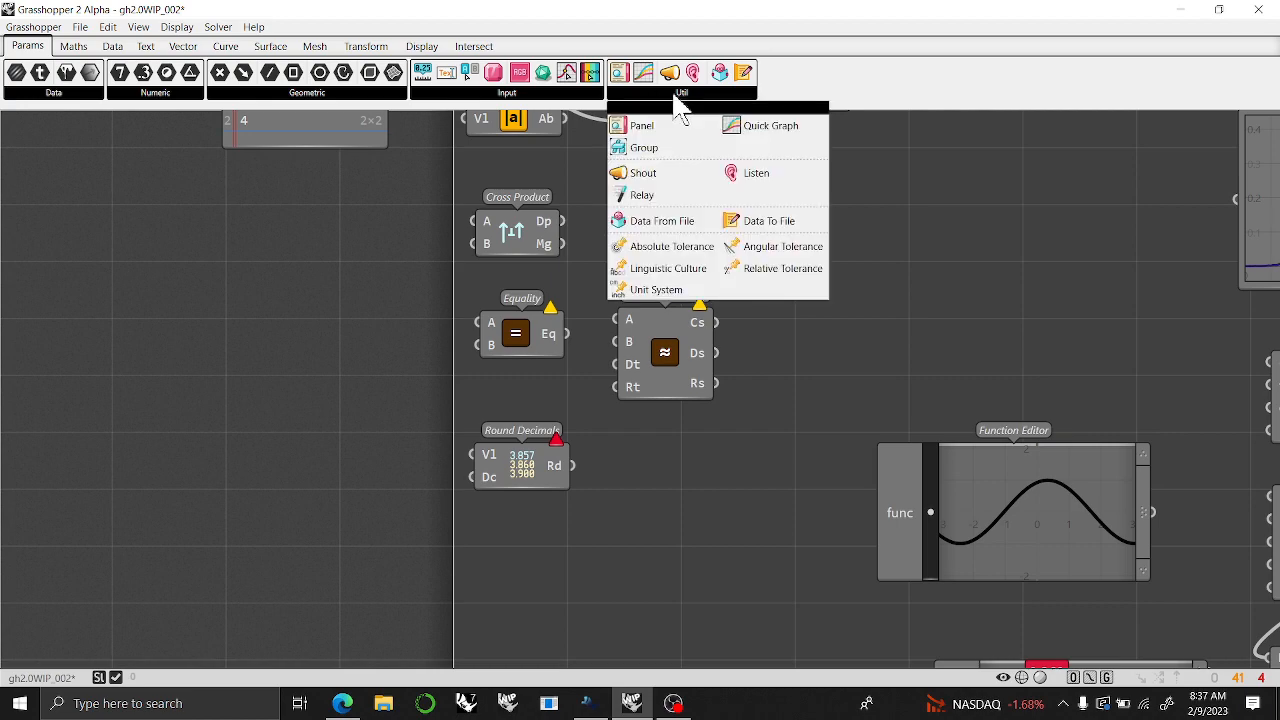
click(531, 96)
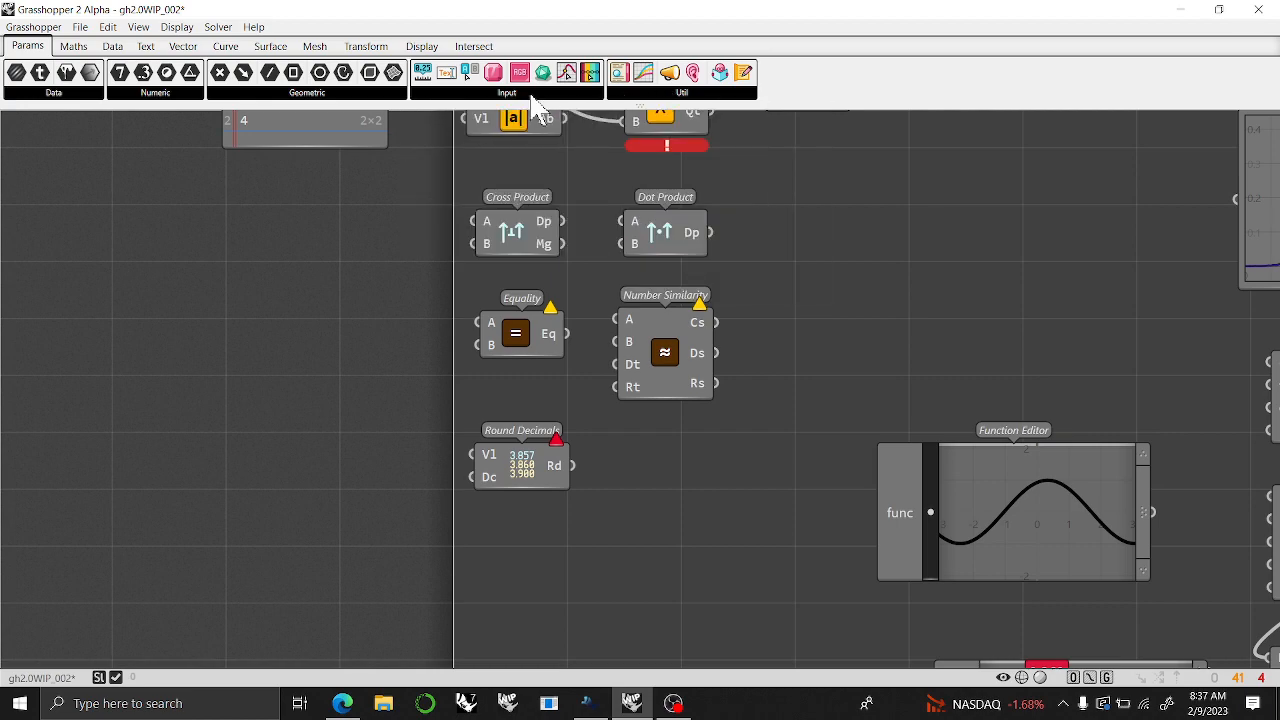
click(530, 94)
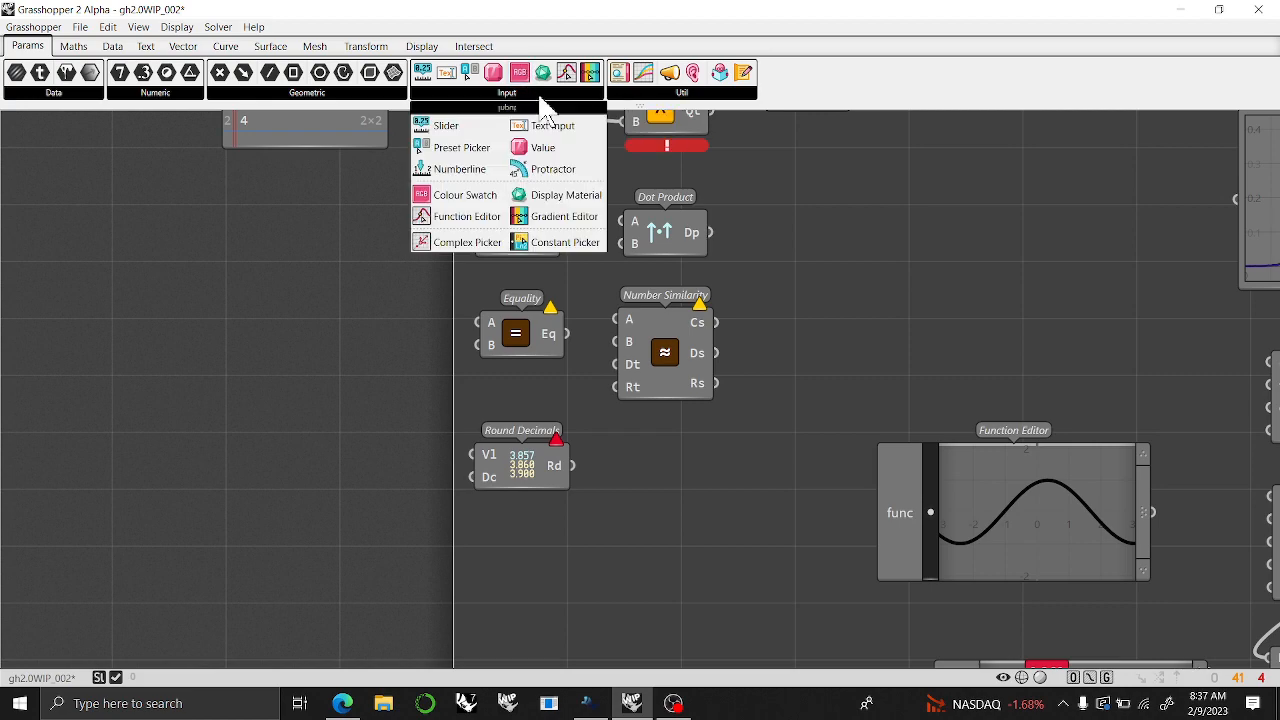
click(565, 243)
click(303, 460)
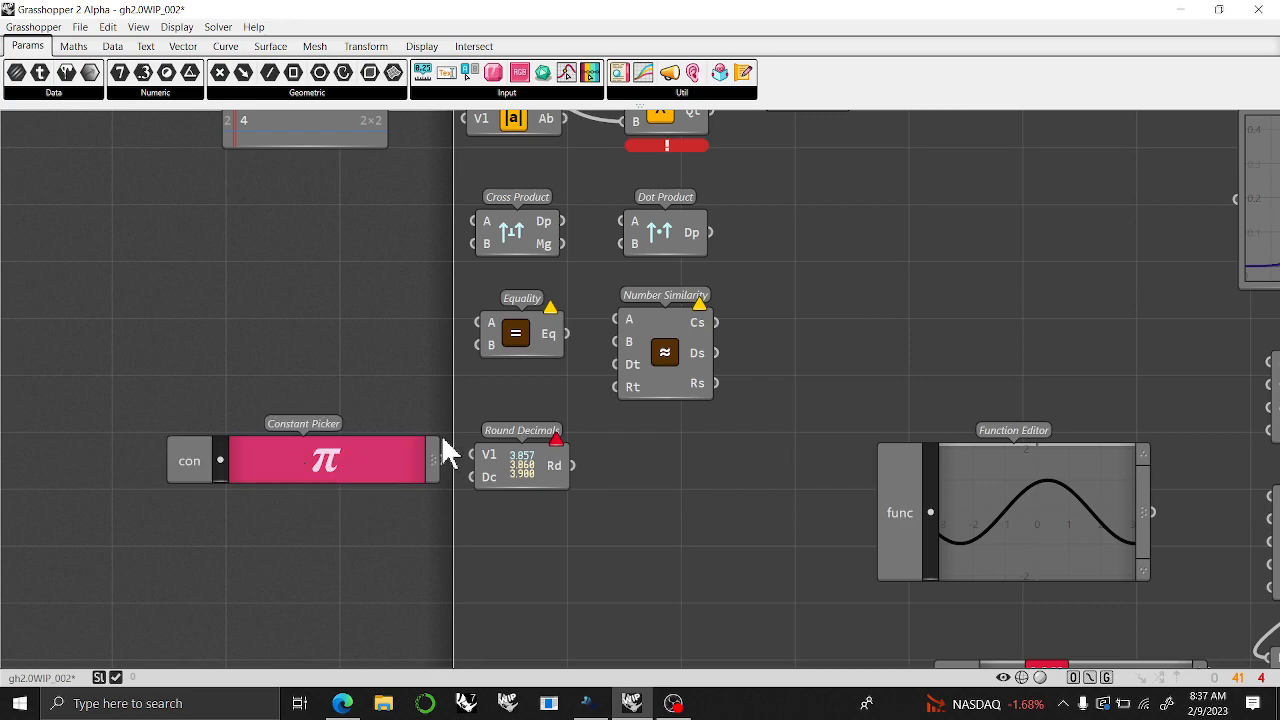
Connect the π Constant Picker to the Vl input of Round Decimals and a new slider at 3 to Dc
drag(443, 452, 388, 463)
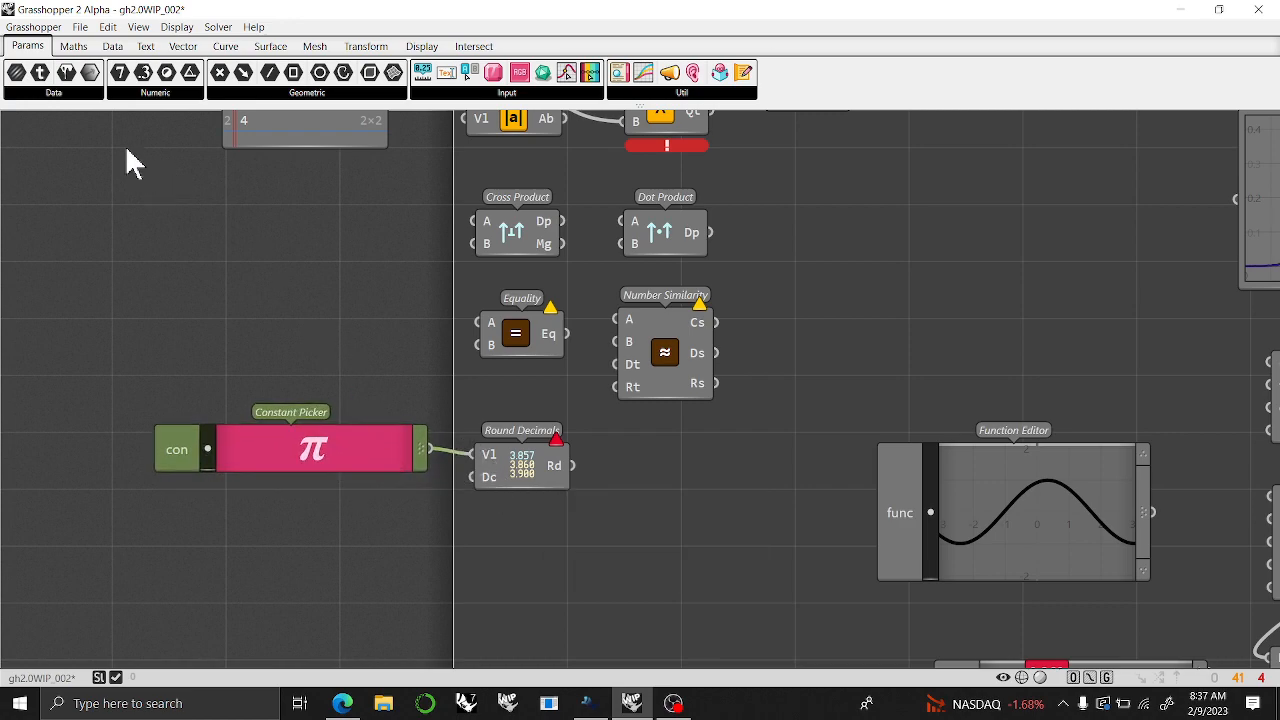
double_click(281, 533)
text(slider)
key(Return)
drag(418, 534, 390, 521)
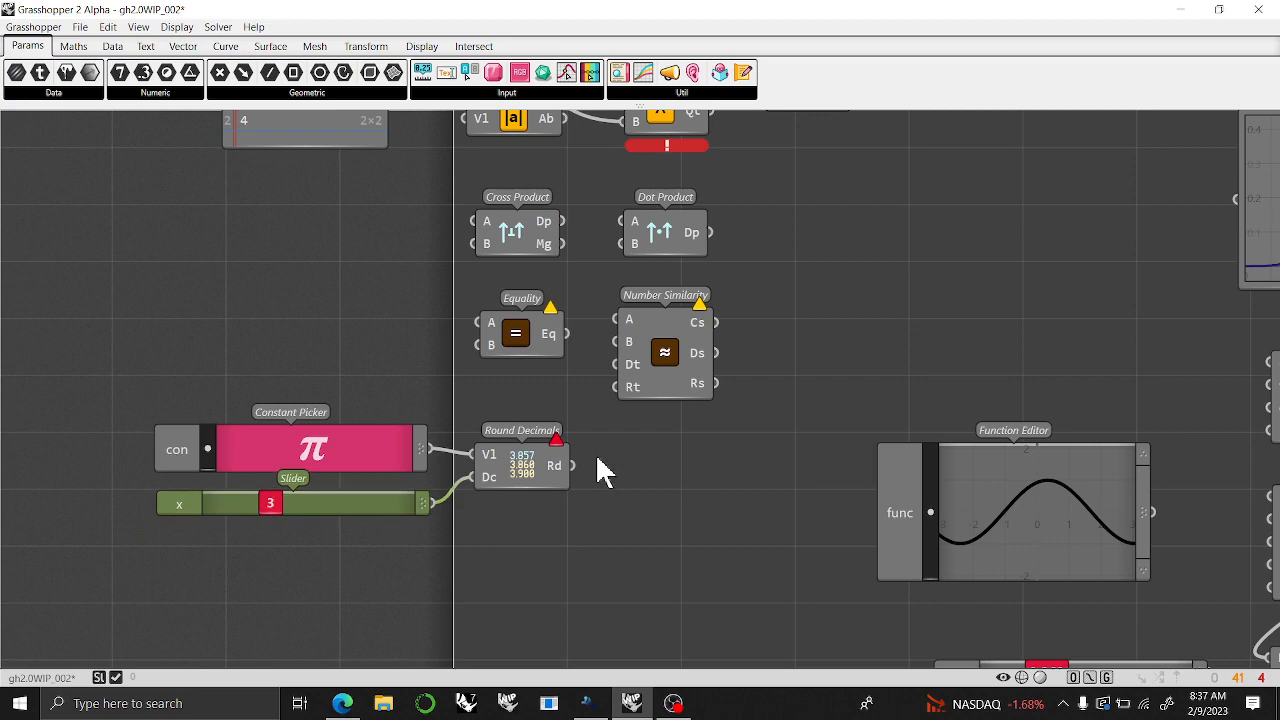
Place a Panel beside Round Decimals and connect the Rd output to it
drag(612, 80, 791, 533)
drag(572, 465, 633, 517)
drag(741, 547, 705, 535)
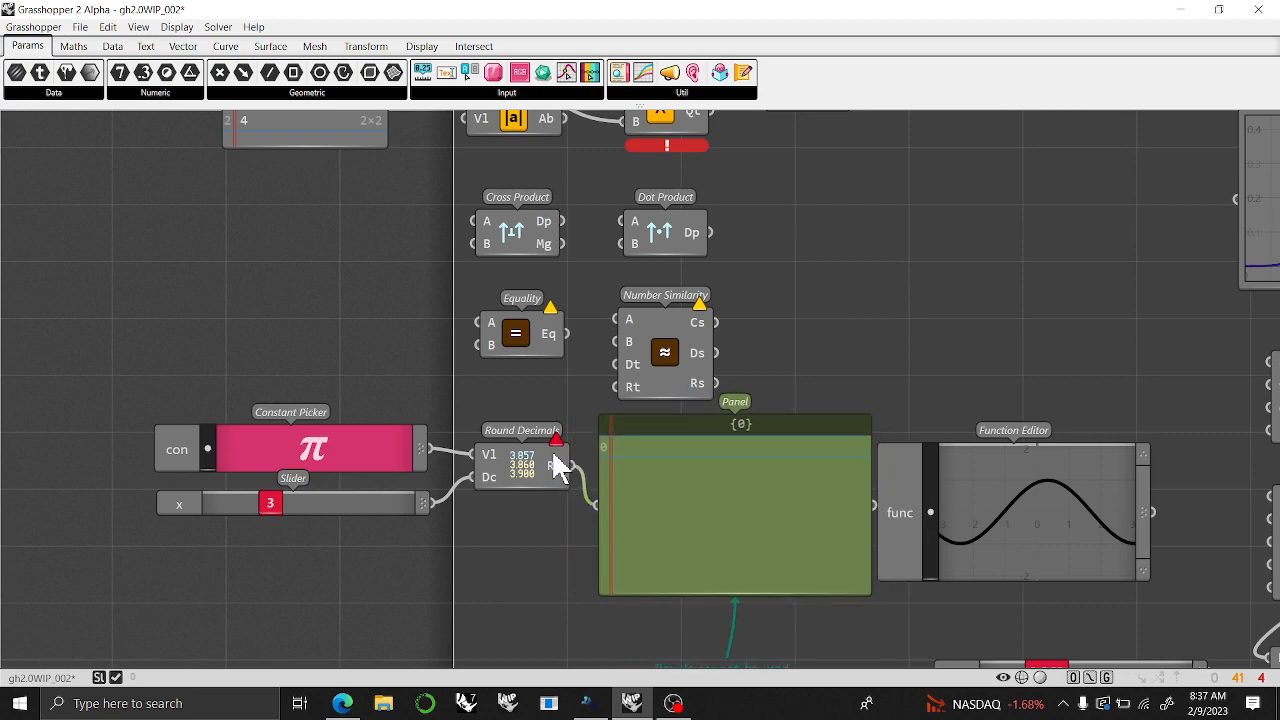
Set the decimals slider to 4 and move the Constant Picker up to make room beneath it
mouse_move(563, 452)
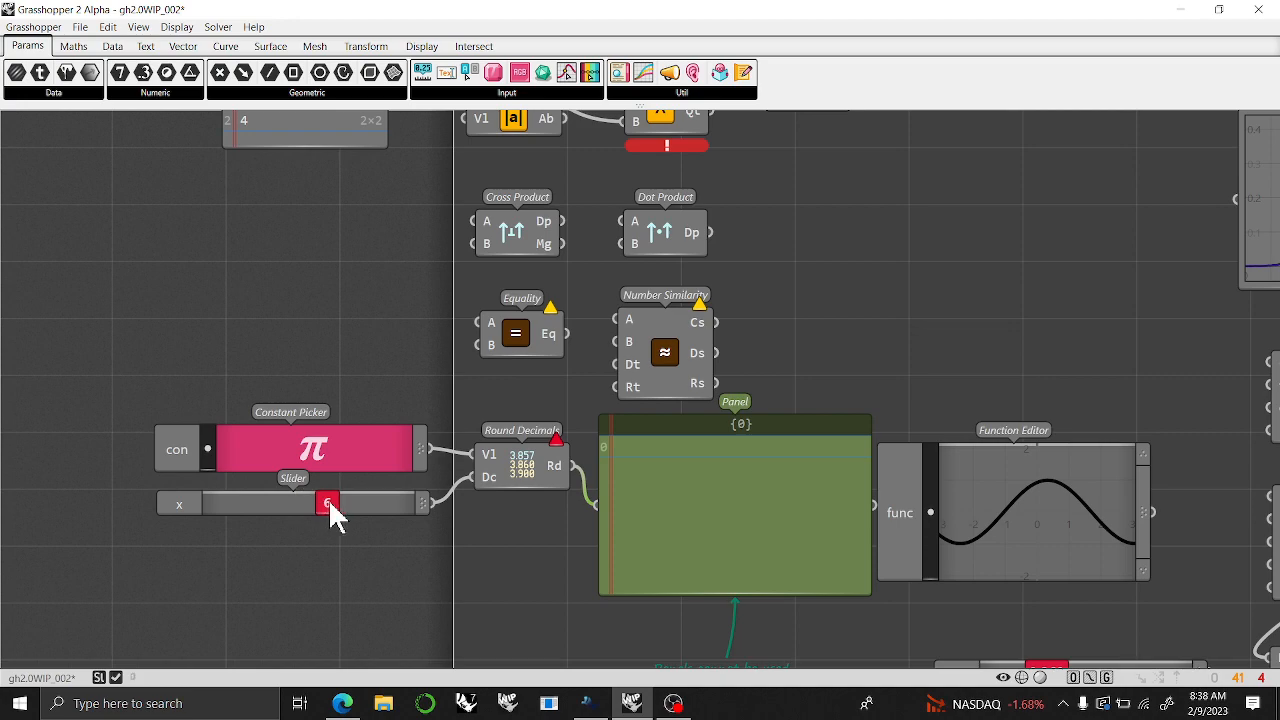
drag(318, 453, 331, 373)
right_drag(331, 373, 358, 421)
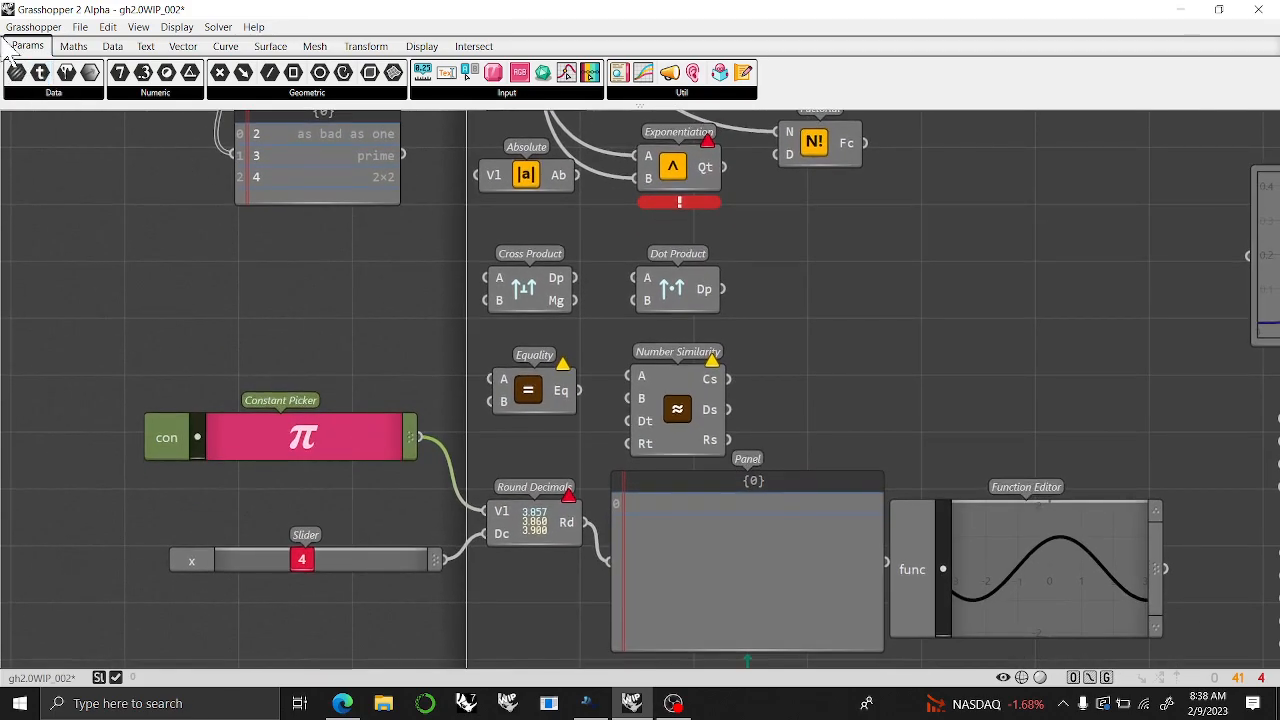
Replace π with a new number slider at 0.763 as the Vl input and set the decimals slider to 1
drag(455, 80, 330, 497)
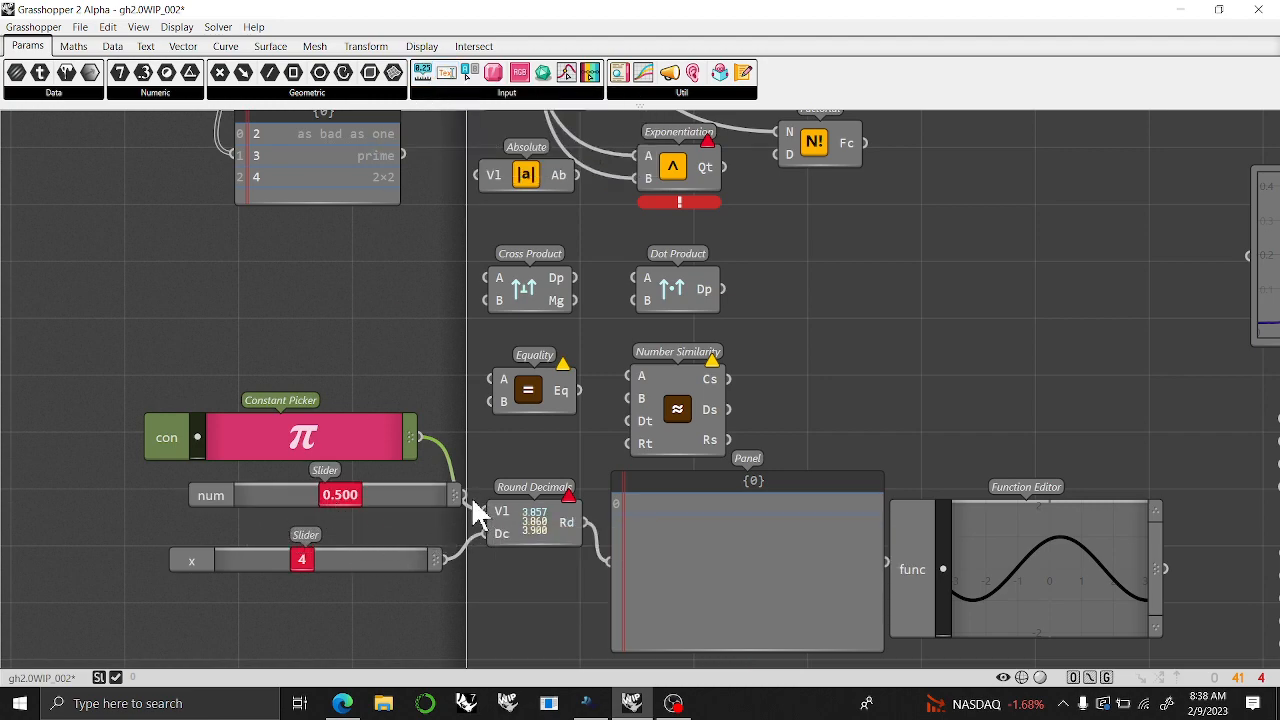
drag(481, 506, 375, 509)
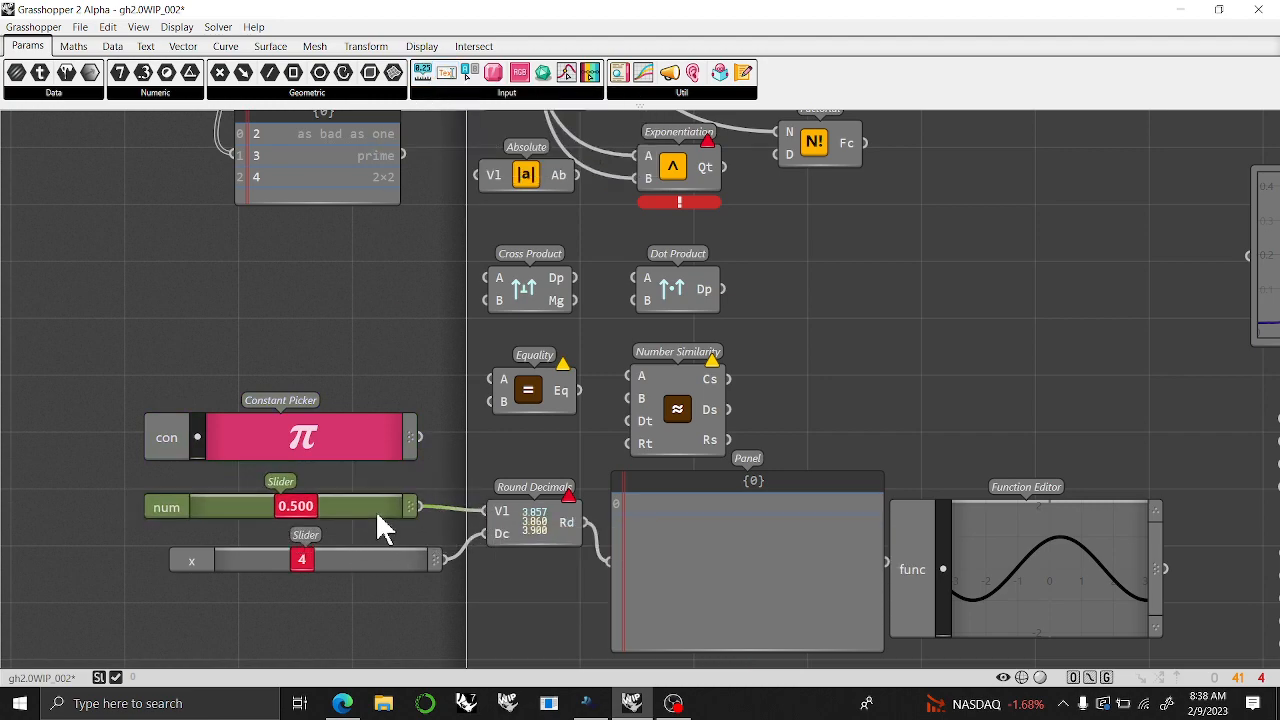
drag(298, 508, 342, 525)
drag(298, 572, 243, 572)
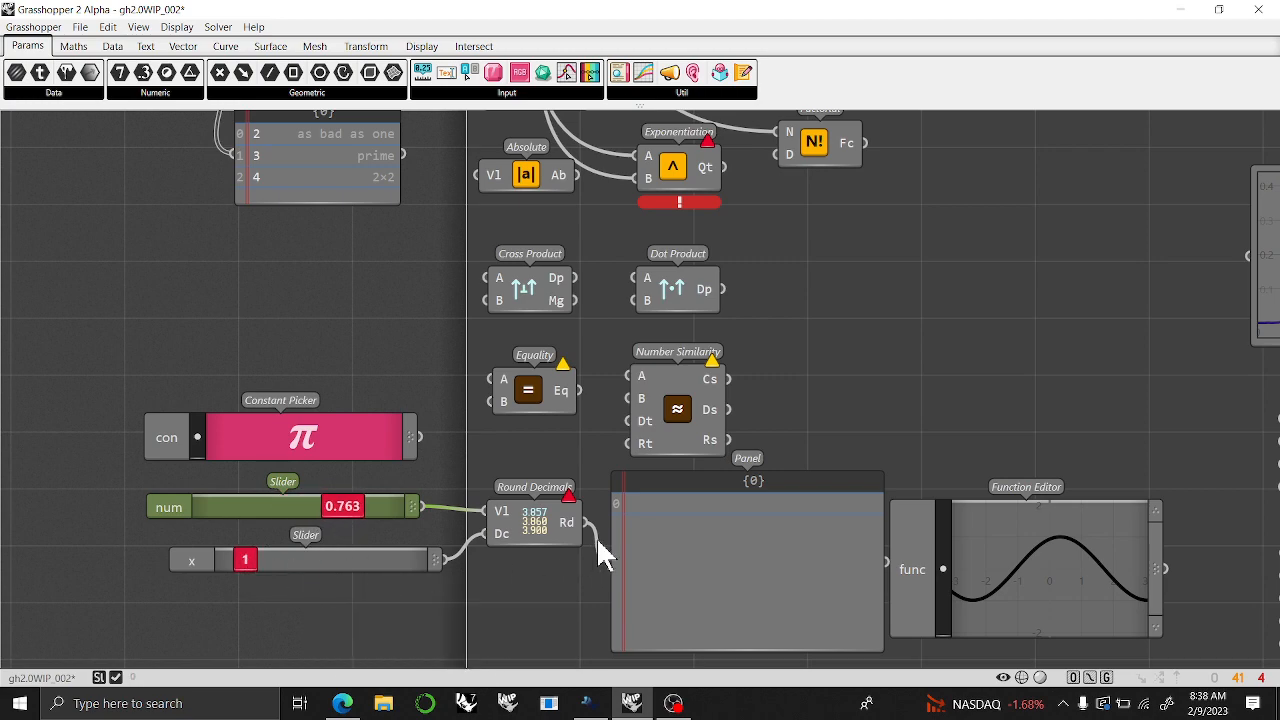
Read the help page of Round Decimals, close it and look over the component and the operator examples above it
right_click(540, 523)
click(688, 546)
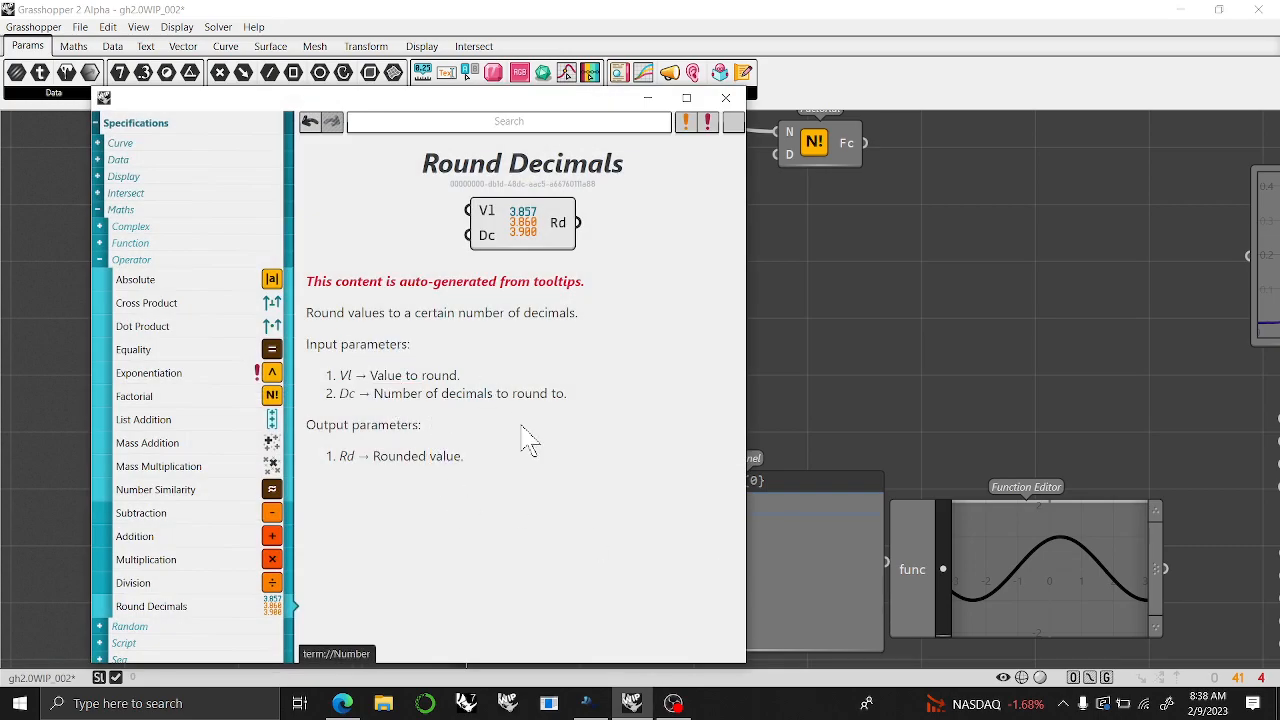
click(726, 97)
right_drag(538, 579, 456, 526)
click(456, 477)
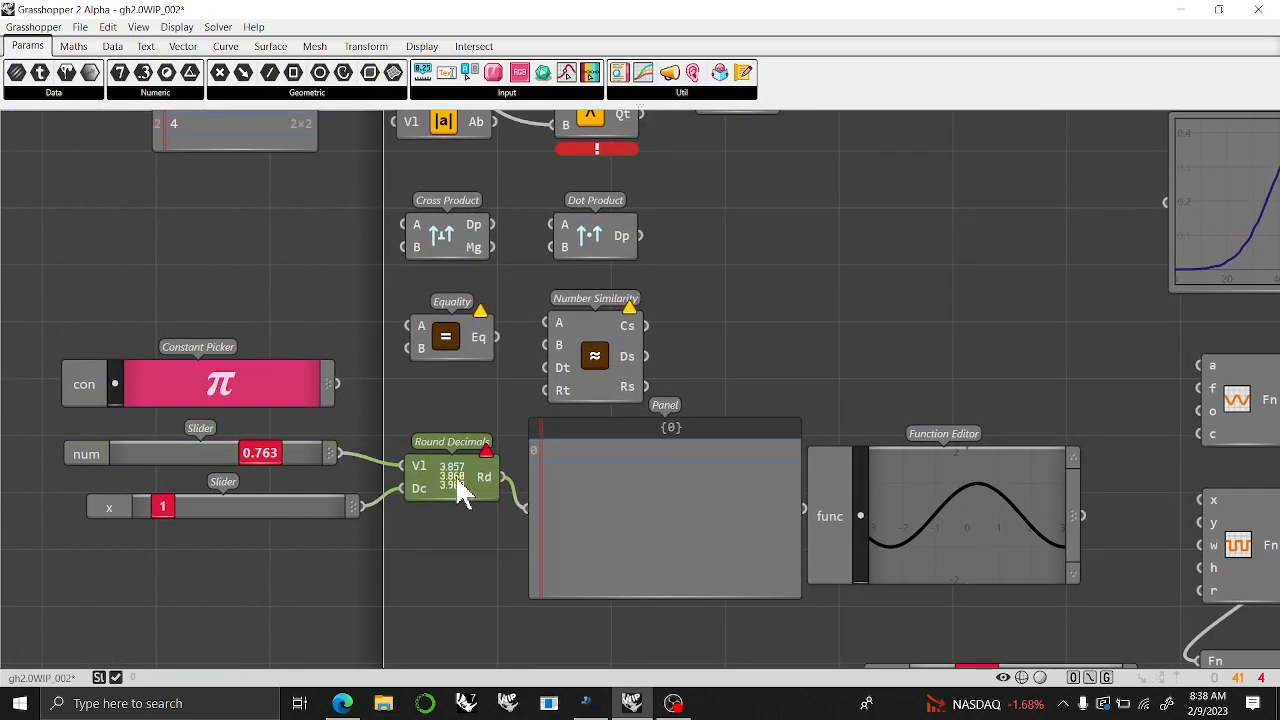
right_drag(645, 508, 570, 493)
drag(639, 528, 630, 529)
right_drag(632, 494, 700, 649)
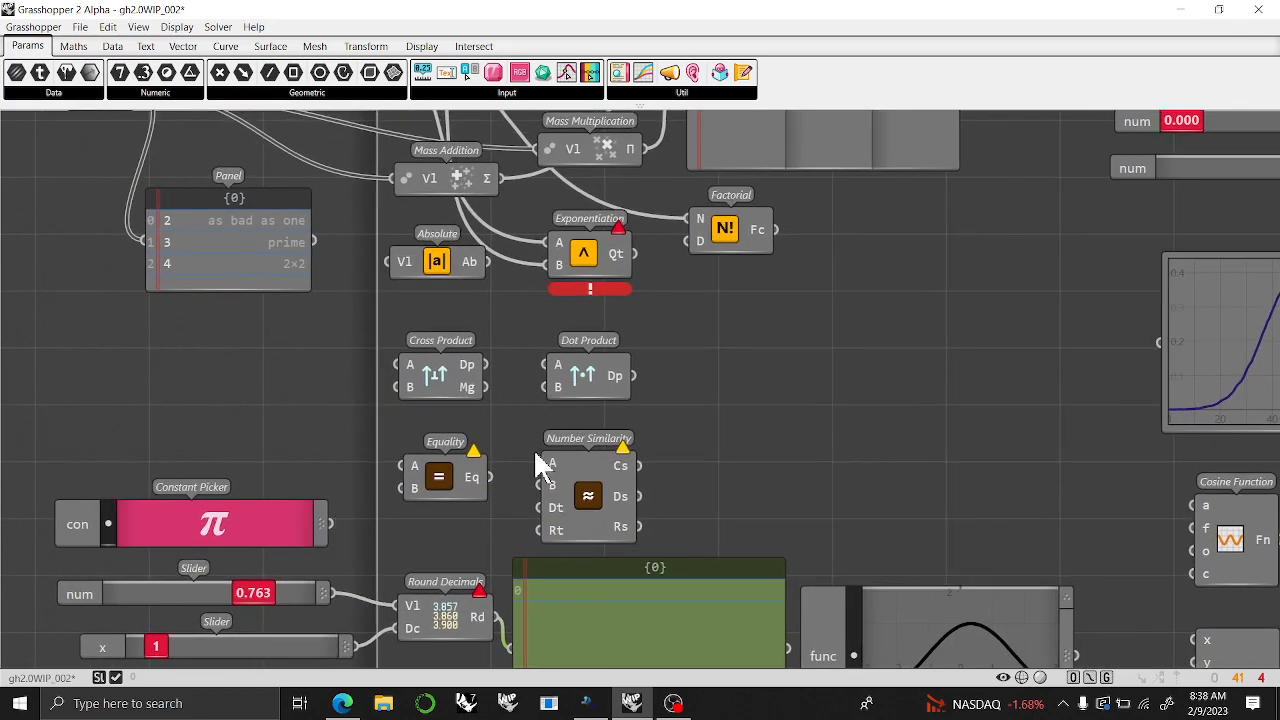
Delete the Function Editor beside the Round Decimals panel
right_drag(565, 520, 456, 245)
click(781, 397)
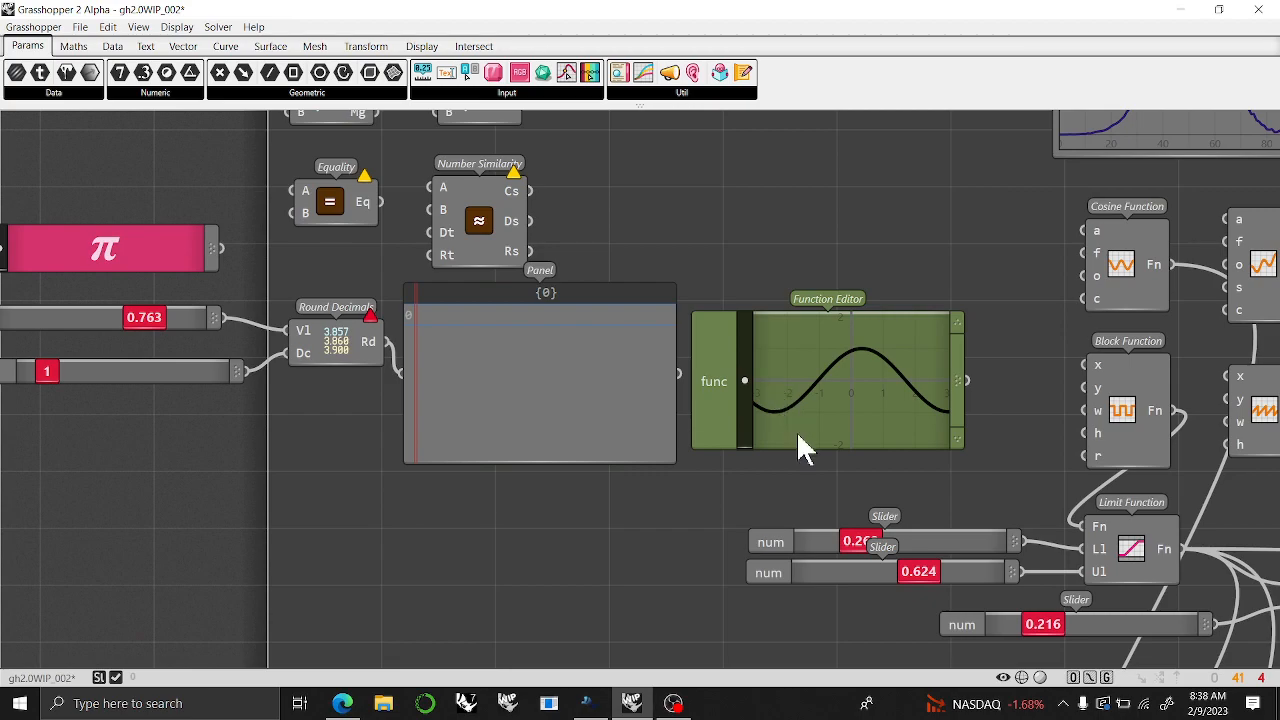
right_drag(808, 407, 508, 500)
scroll(508, 480, down, 2)
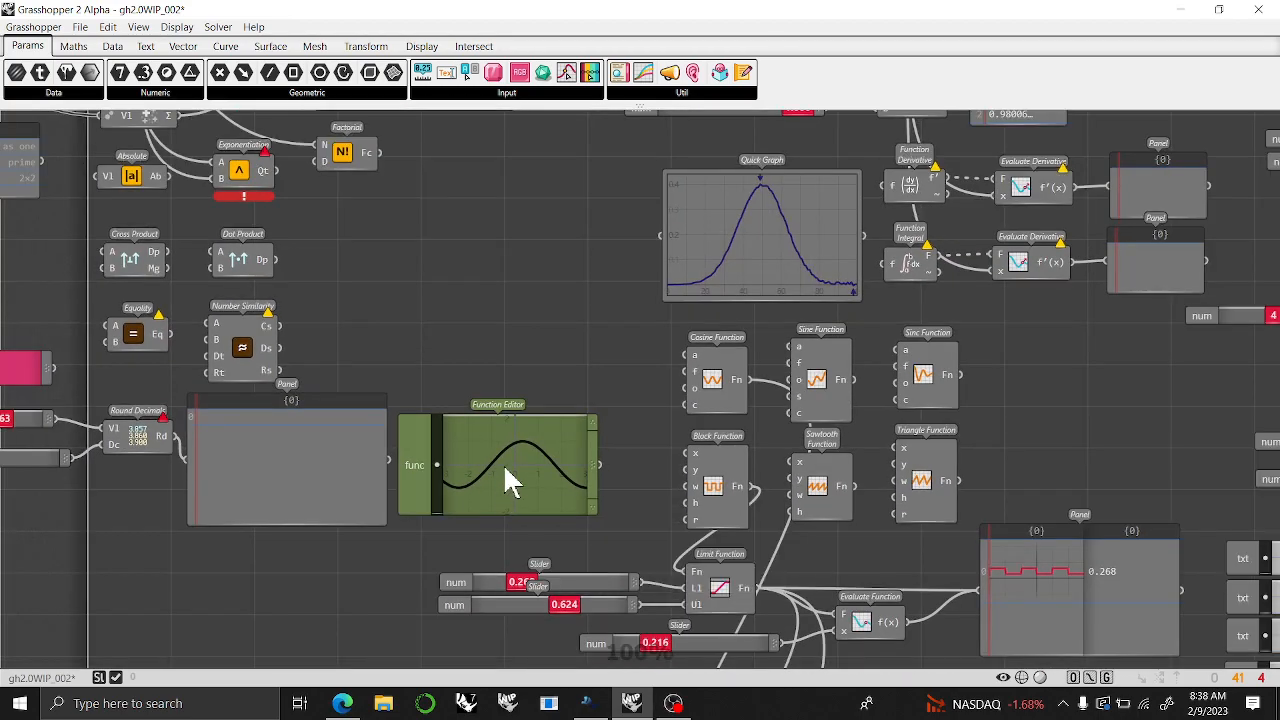
drag(508, 464, 531, 494)
key(Delete)
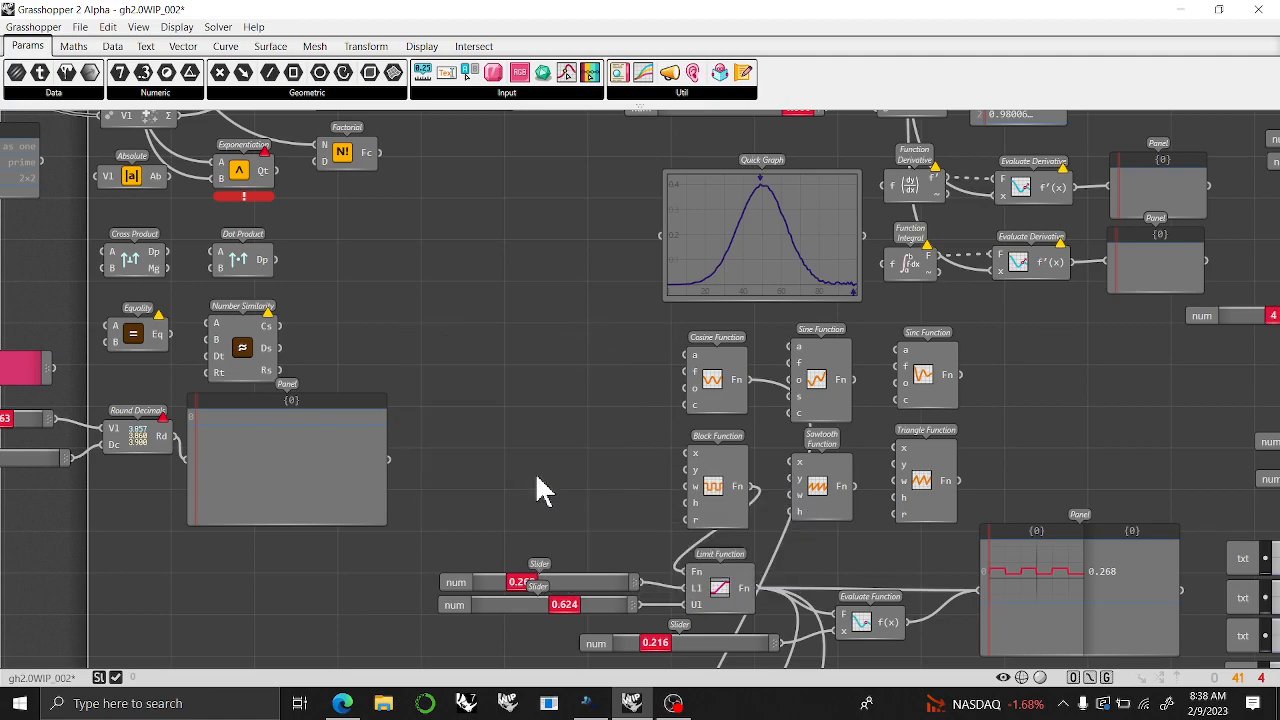
Place an Expand Expression component in the empty area between the Round Decimals panel and the function components
right_drag(570, 330, 524, 348)
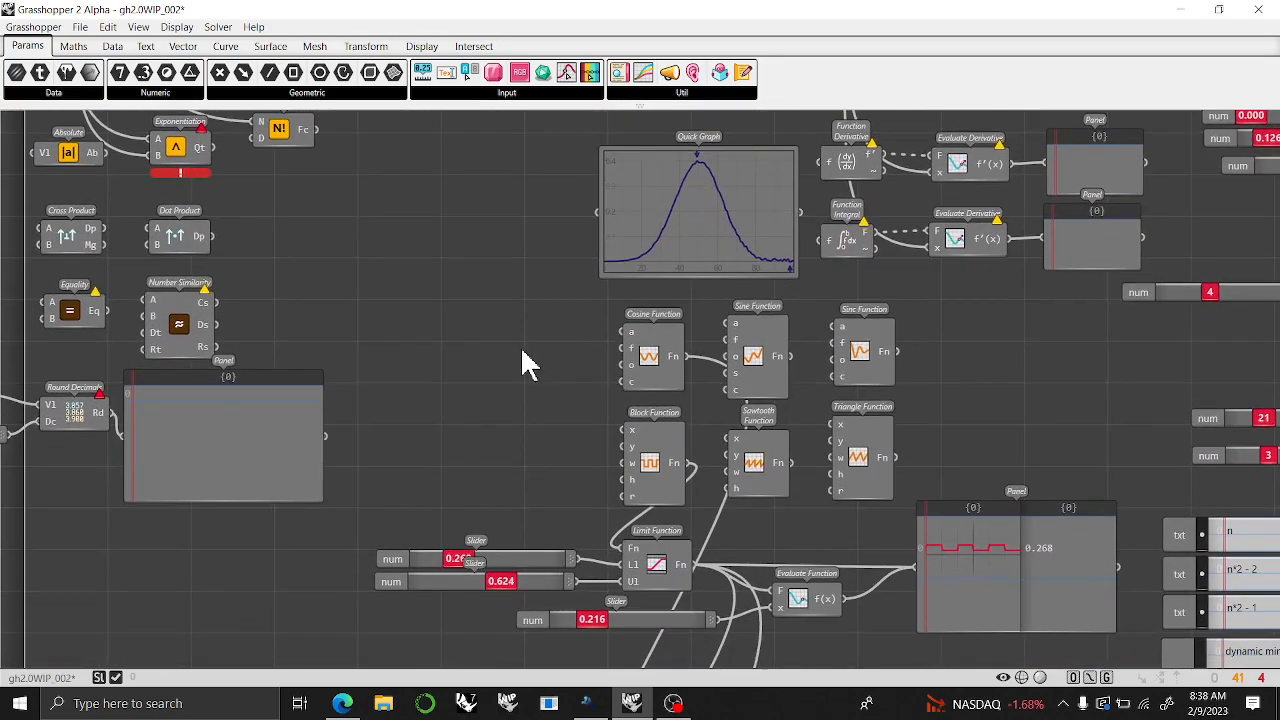
scroll(560, 460, down, 5)
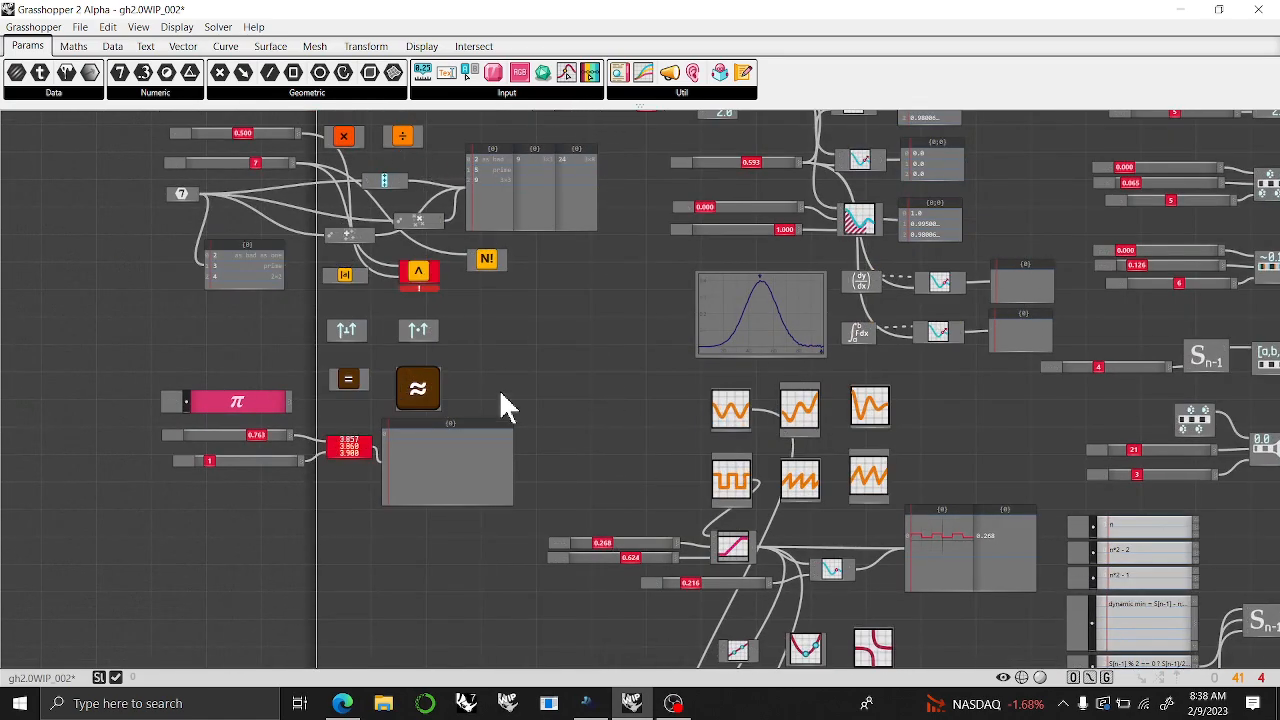
scroll(480, 395, up, 2)
click(73, 46)
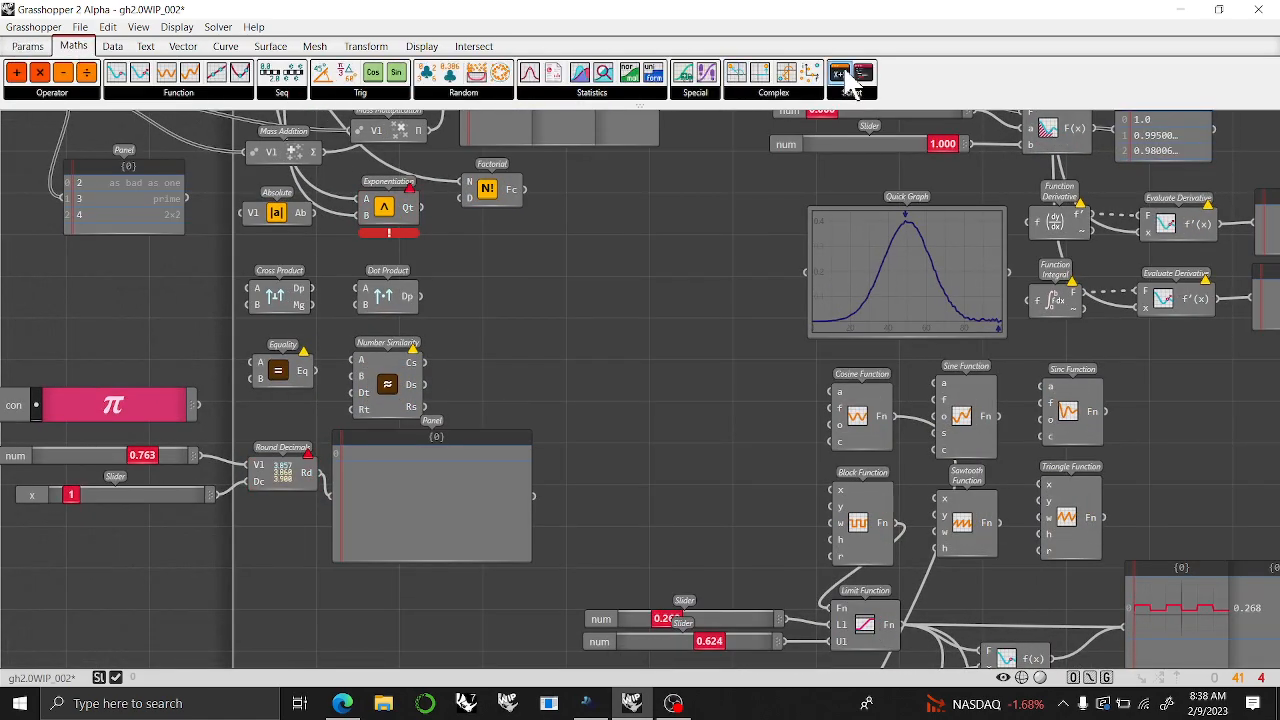
click(851, 92)
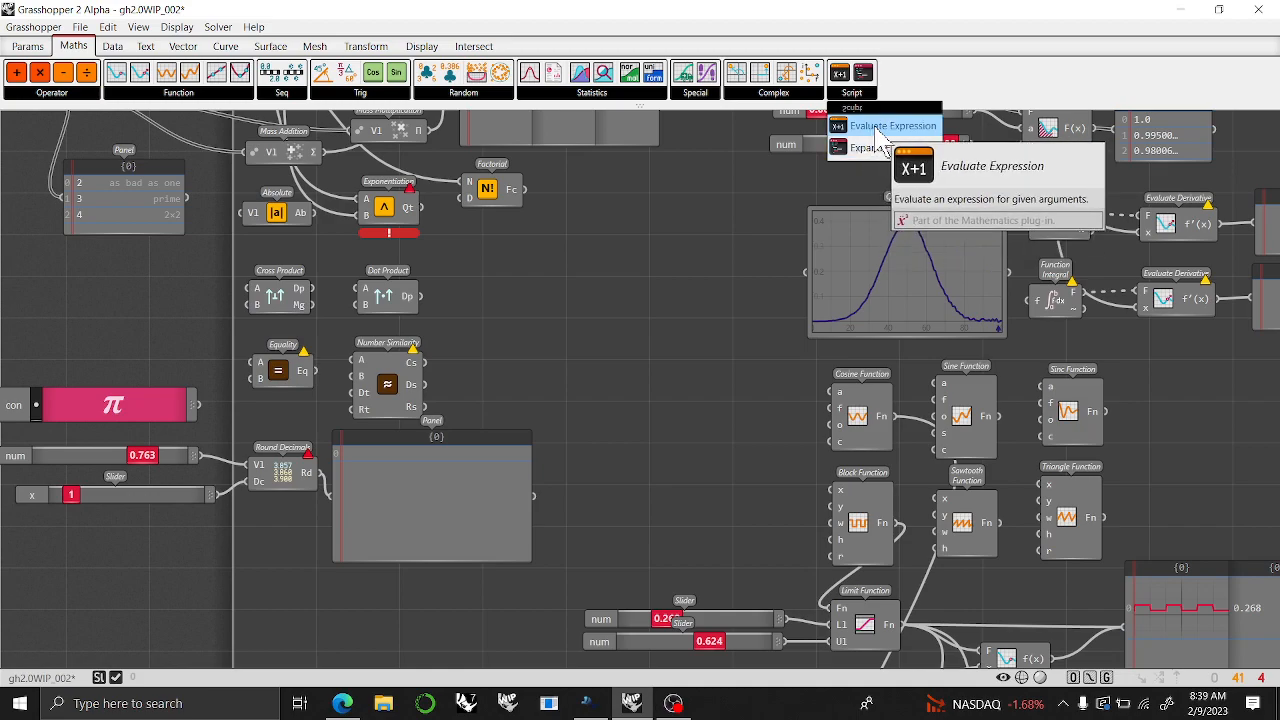
drag(870, 150, 654, 443)
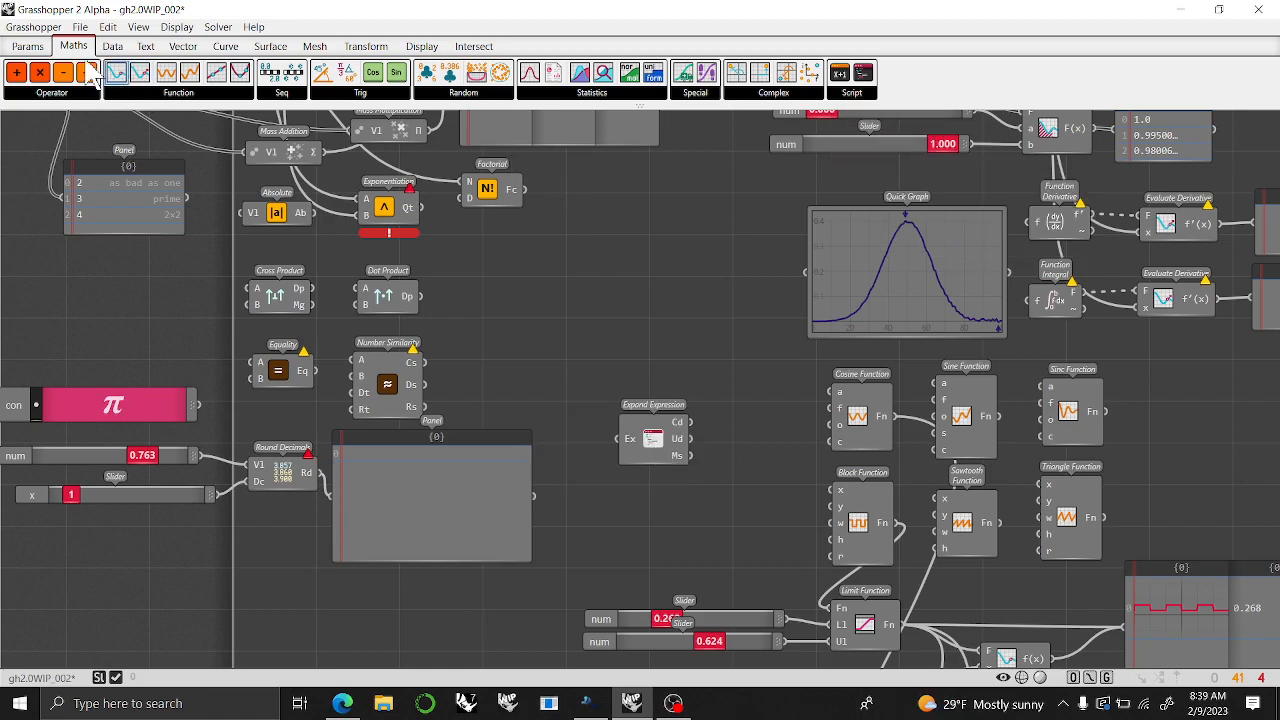
Place a new Function Editor beside the Round Decimals panel and delete the Expand Expression component
click(28, 46)
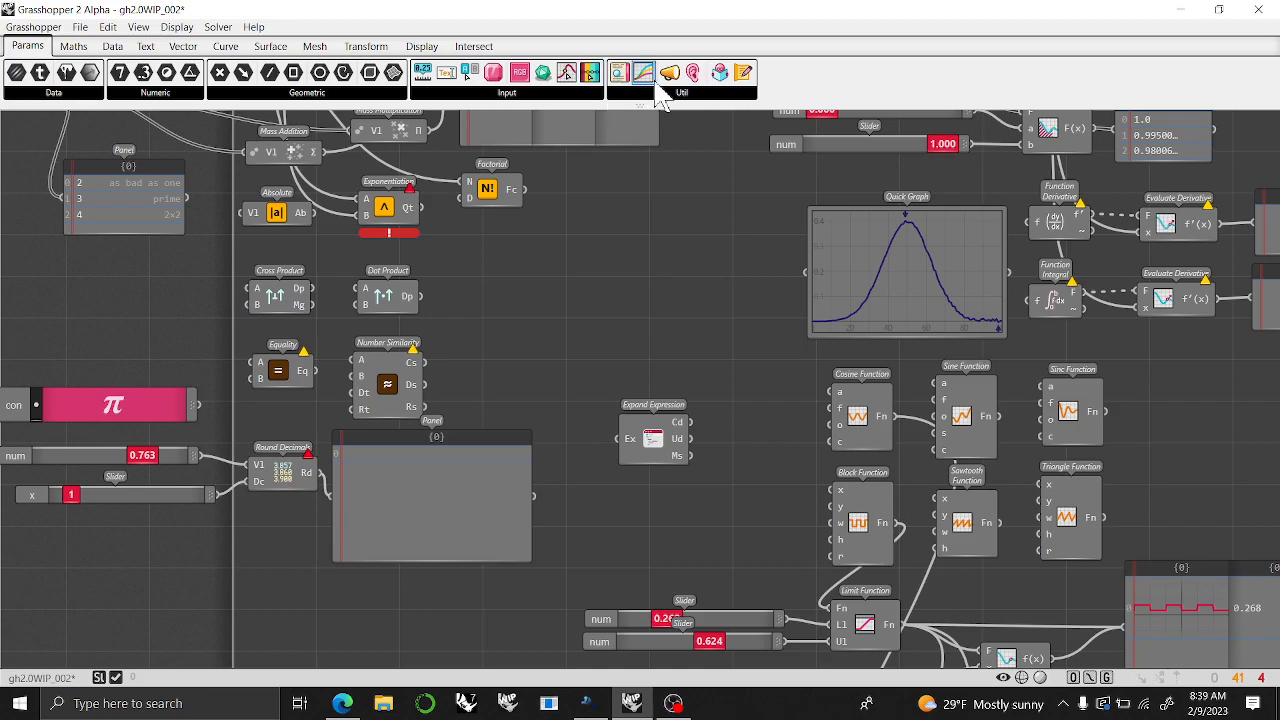
drag(567, 72, 689, 504)
click(660, 437)
key(Delete)
right_drag(656, 396, 624, 452)
Look over the available Function components, then open the Function Editor's graph and view its functions and operators
click(74, 46)
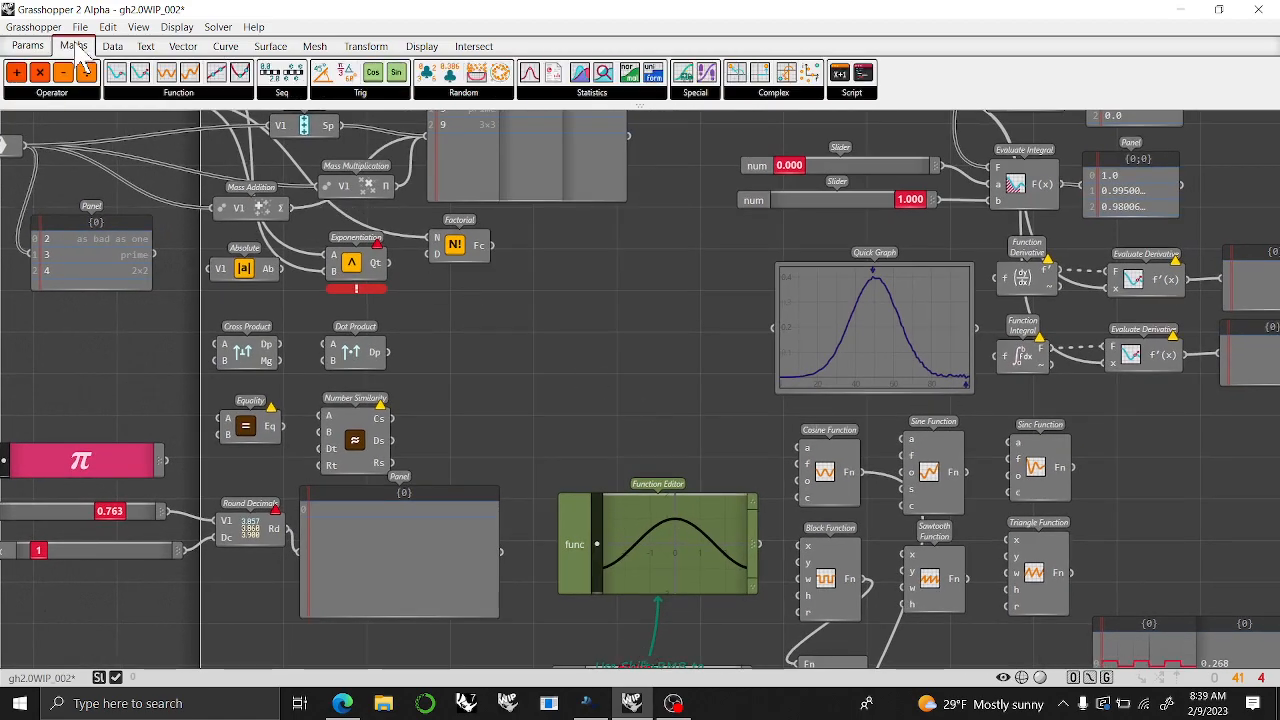
click(178, 92)
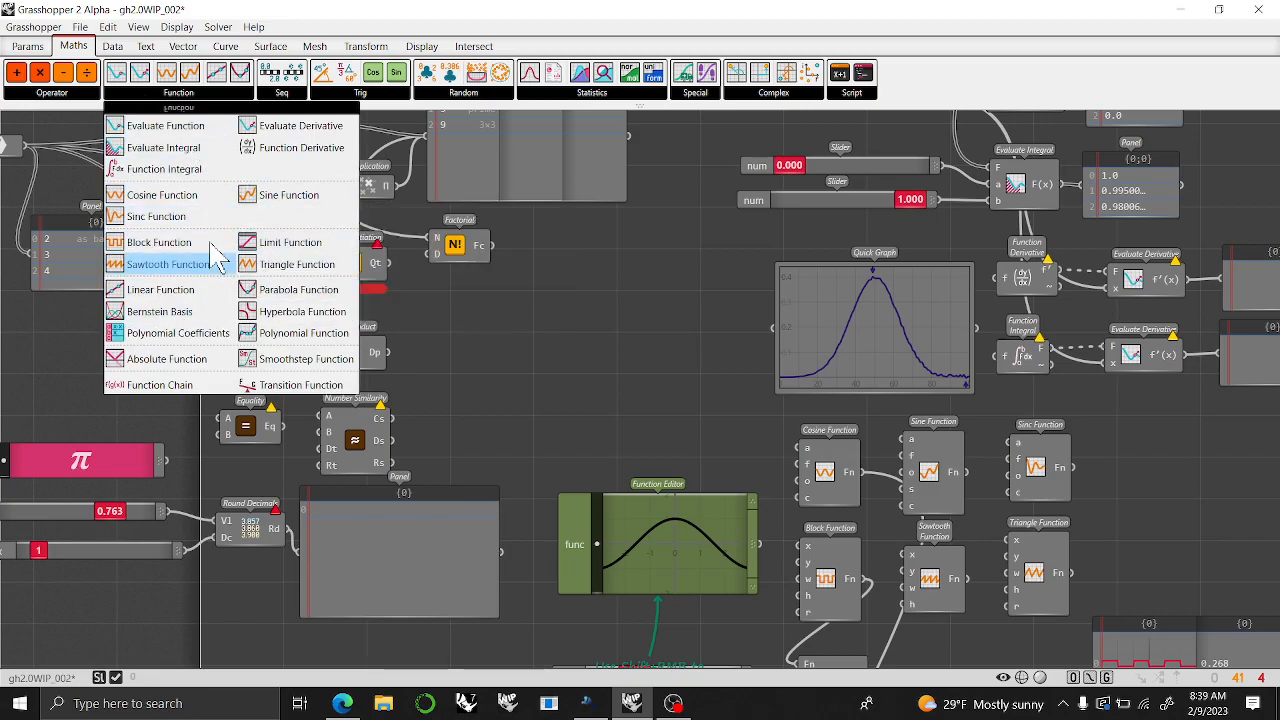
right_drag(587, 280, 382, 206)
scroll(350, 438, up, 5)
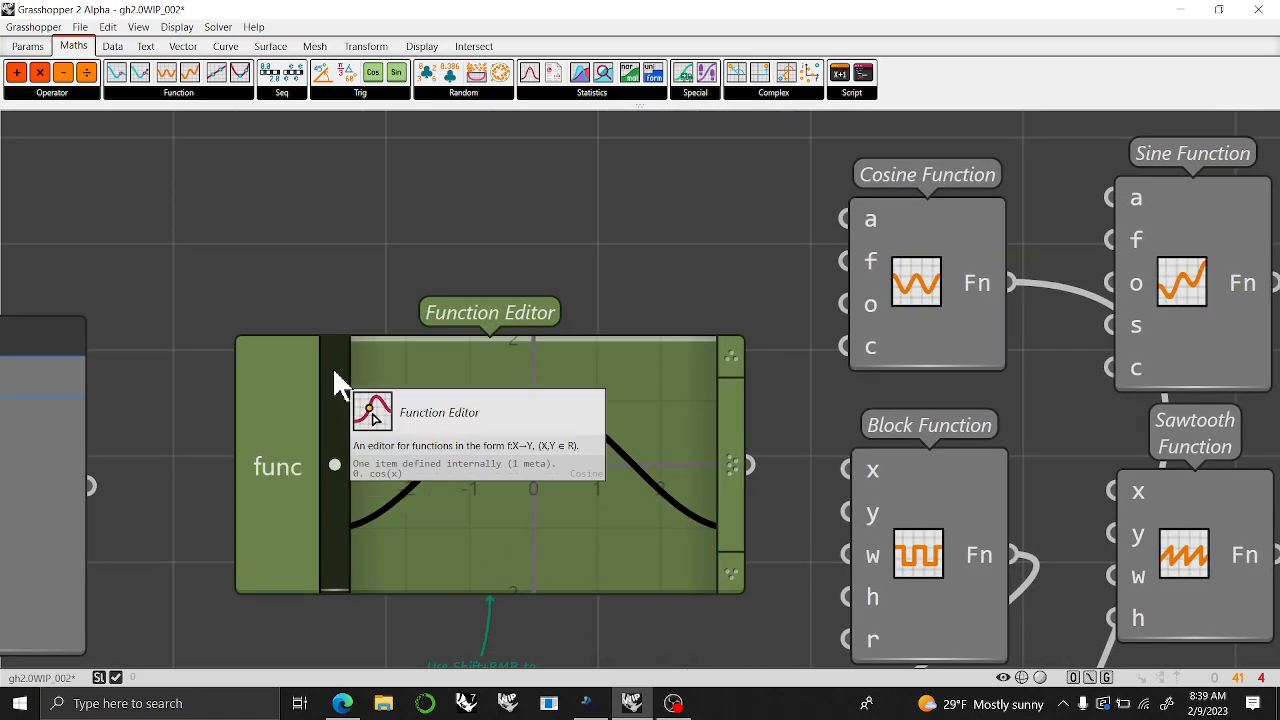
double_click(340, 405)
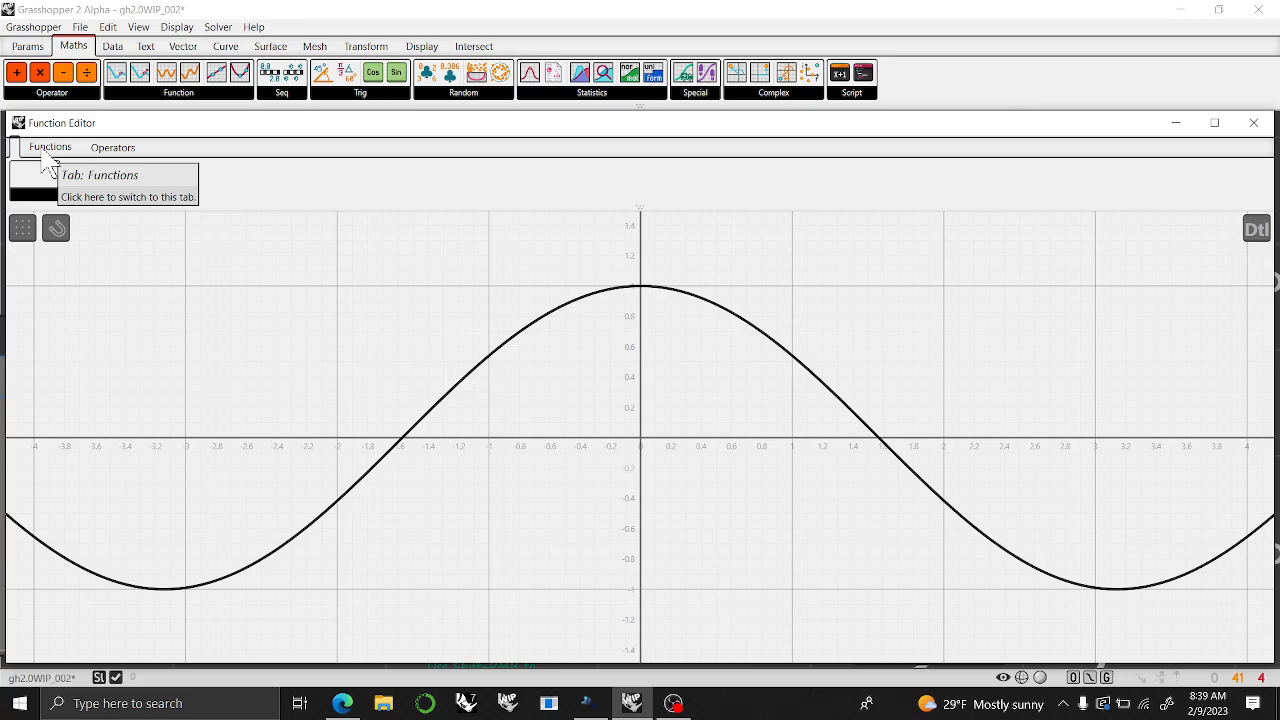
click(50, 147)
click(109, 150)
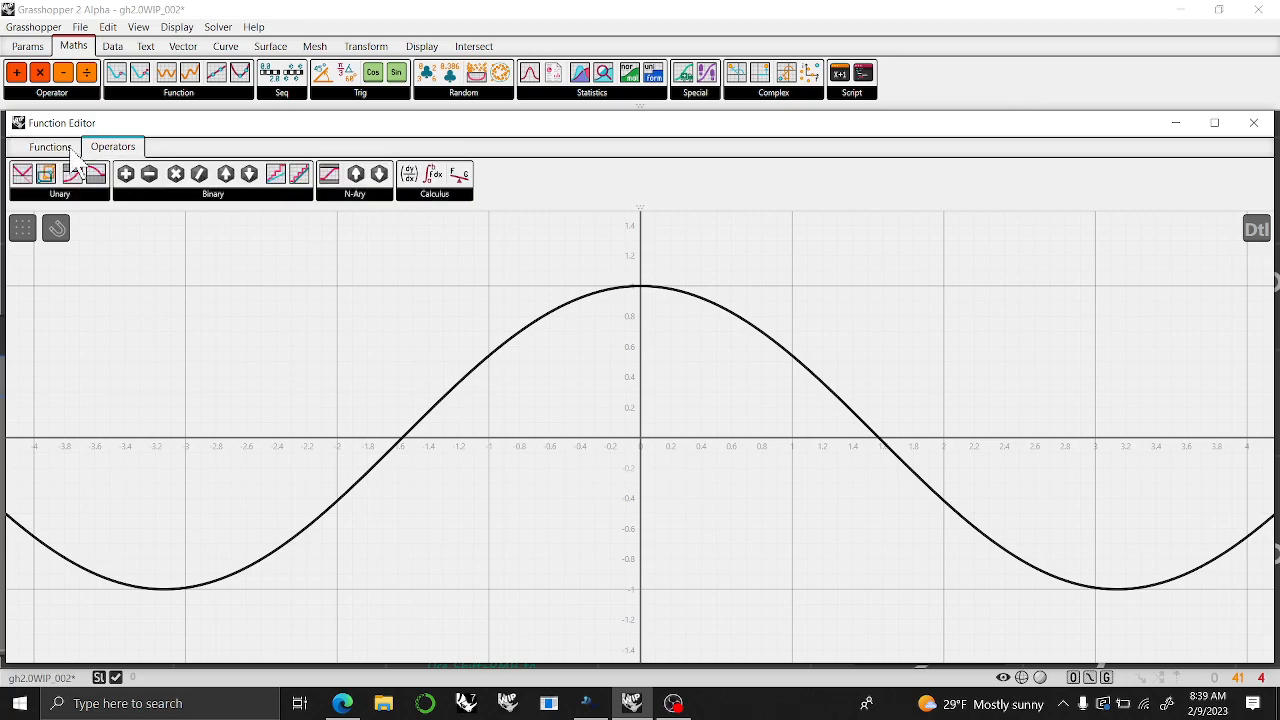
Bring the Grasshopper window back up from behind Rhino and close the Function Editor's graph window
click(1183, 10)
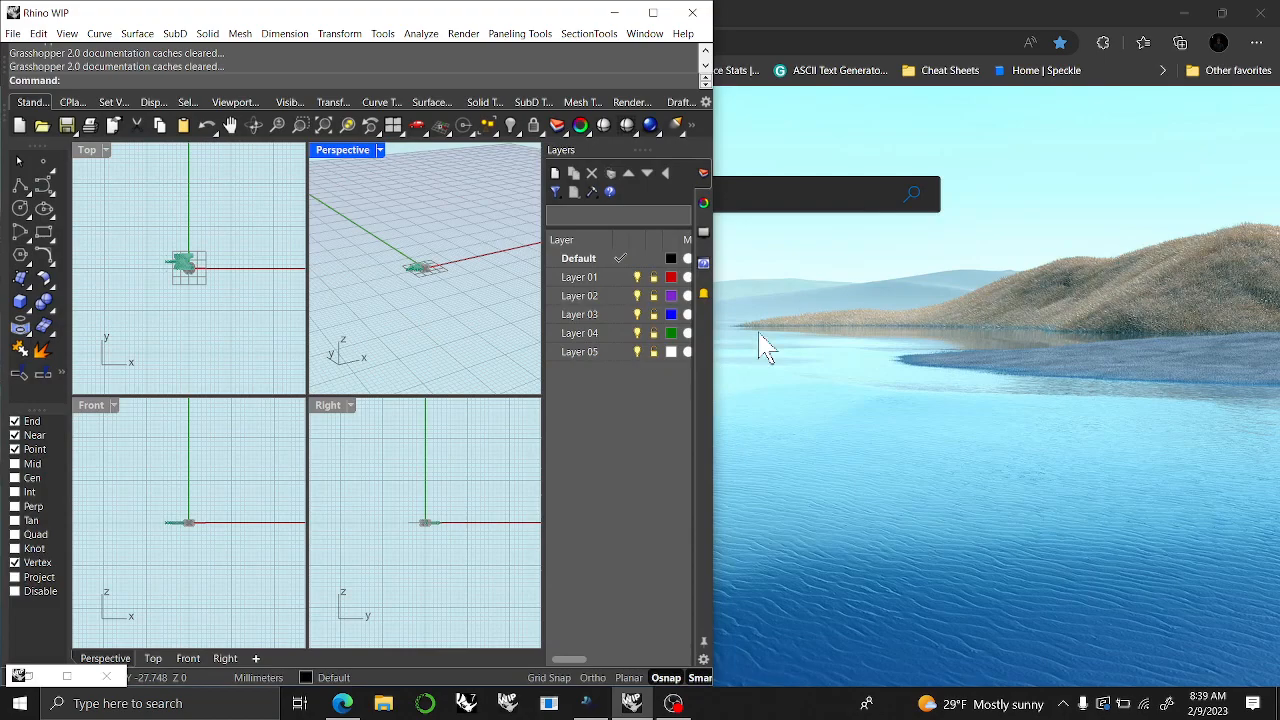
click(67, 676)
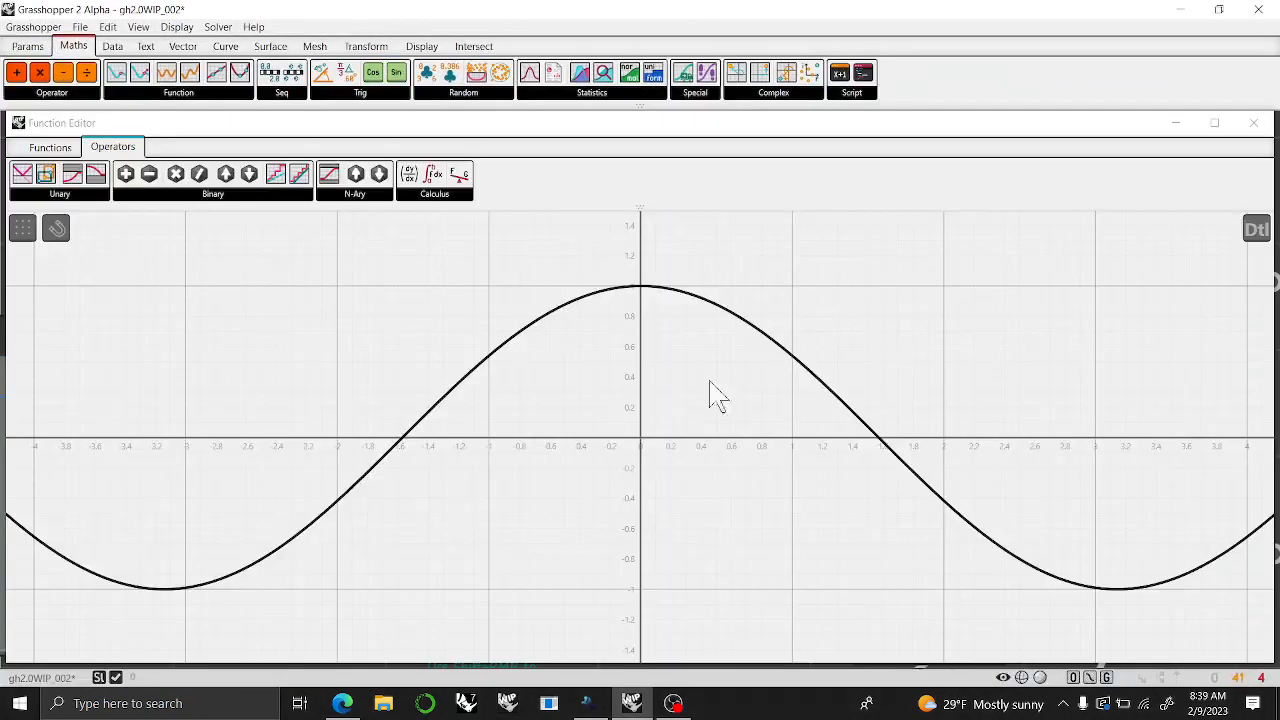
click(1258, 10)
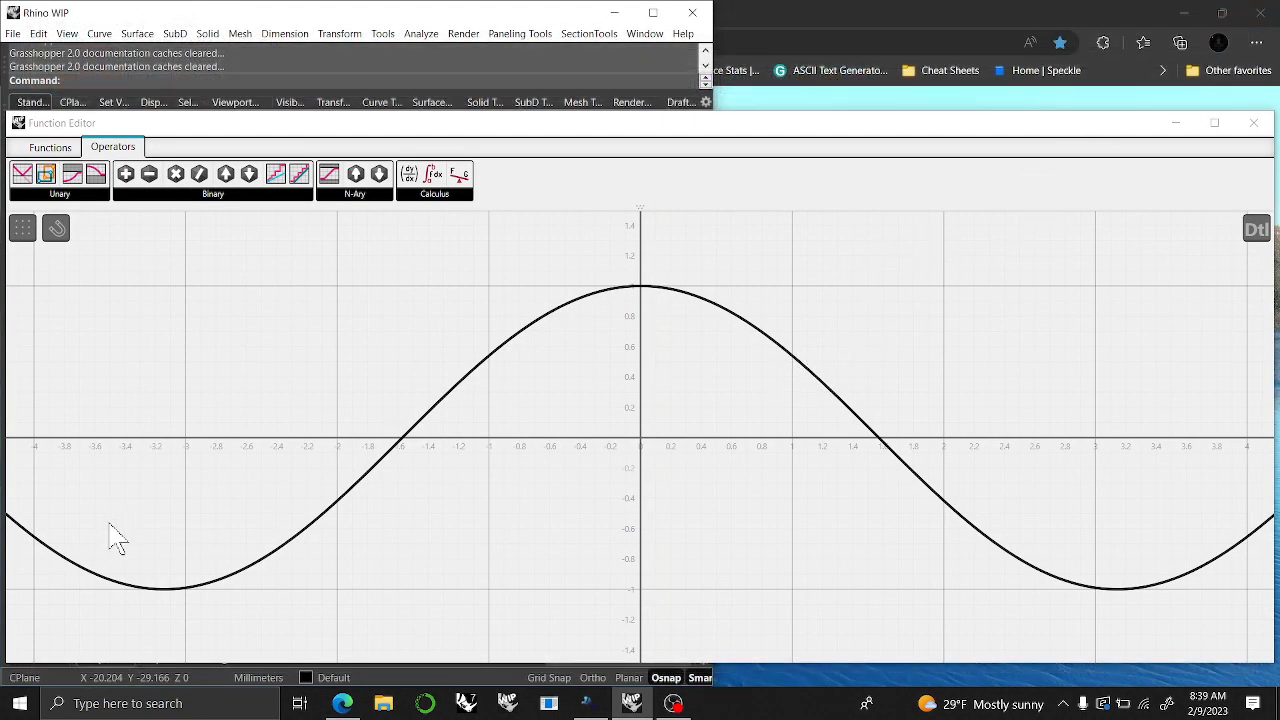
click(270, 66)
click(163, 80)
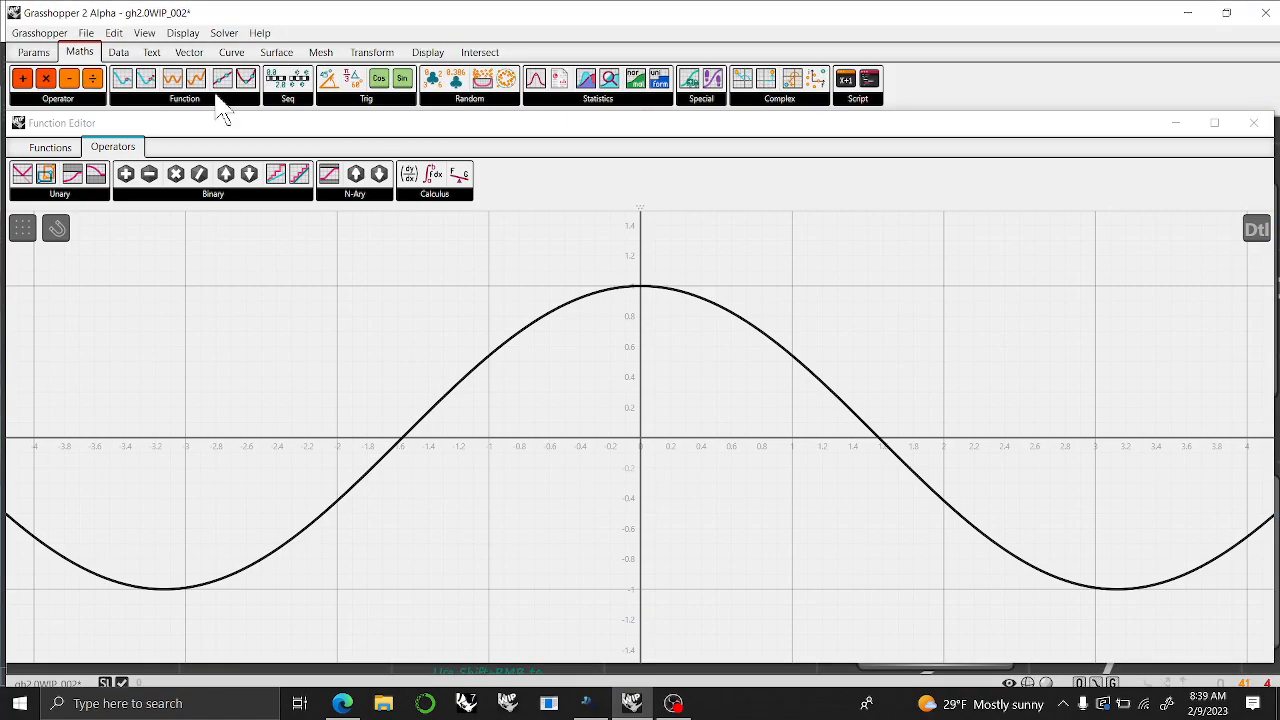
click(1254, 123)
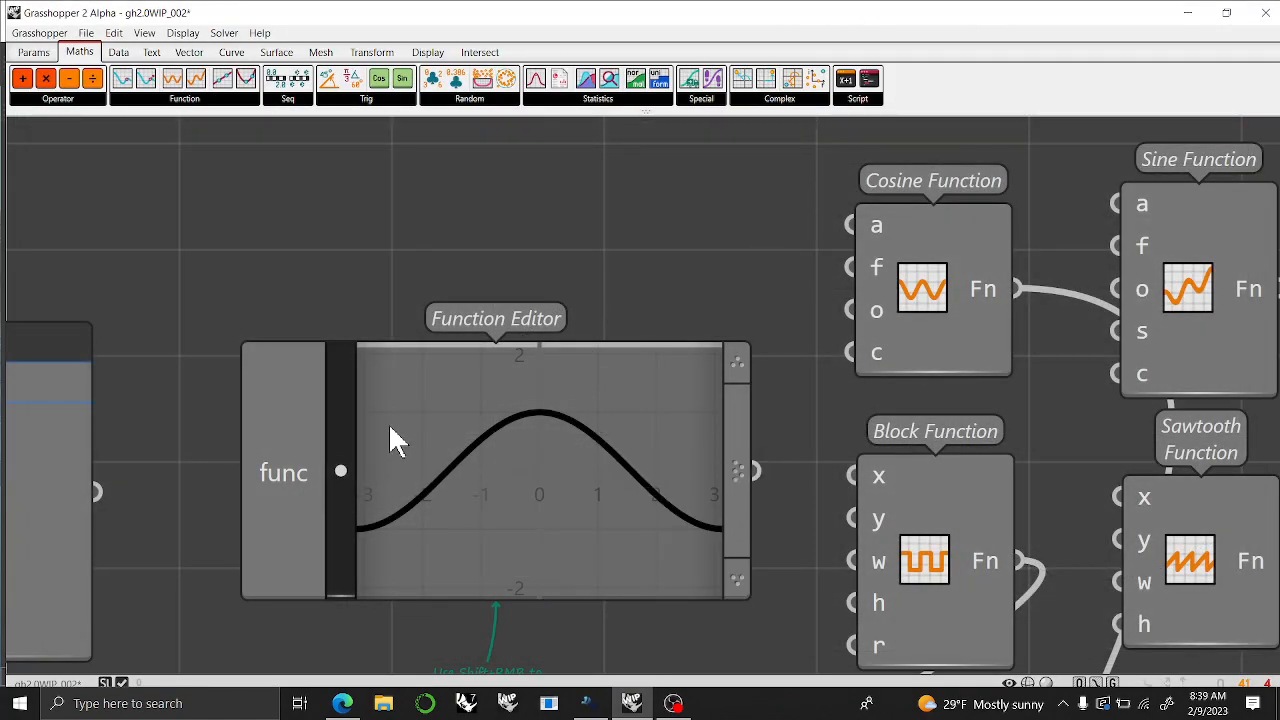
Look over the list of Function components and the Function examples on the canvas, from Cosine Function to the evaluation components
click(162, 100)
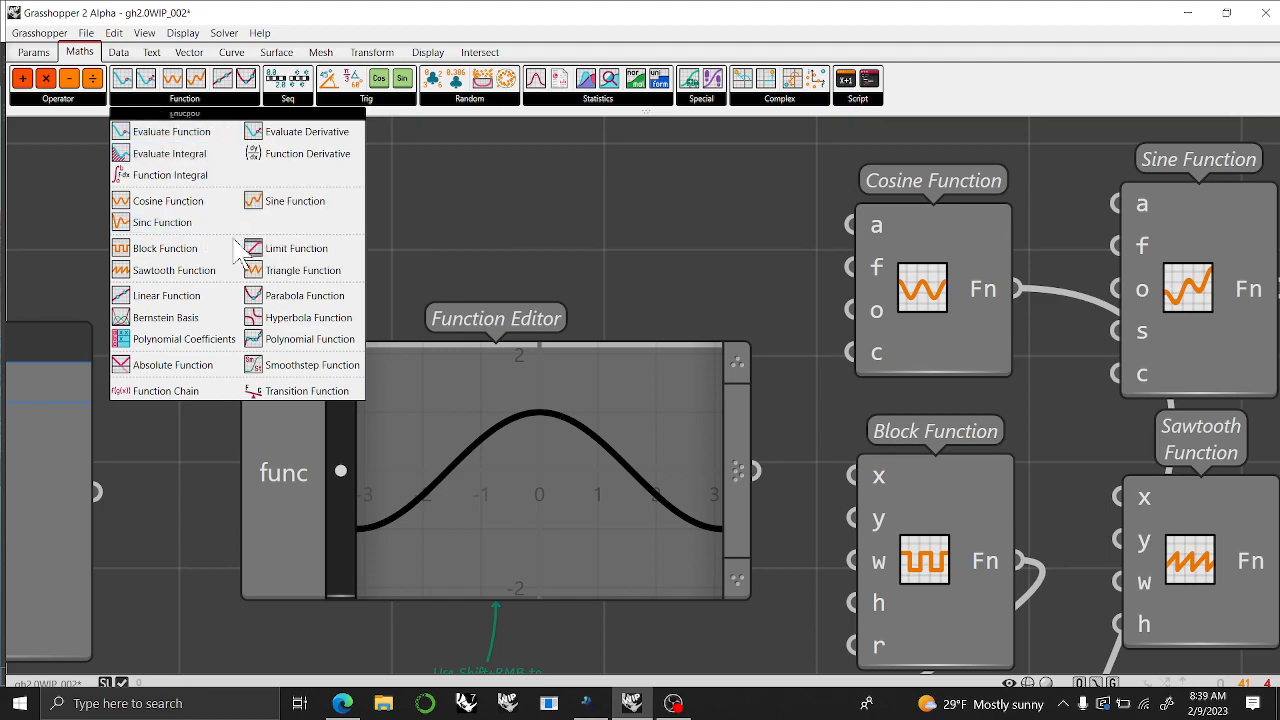
scroll(608, 202, down, 1)
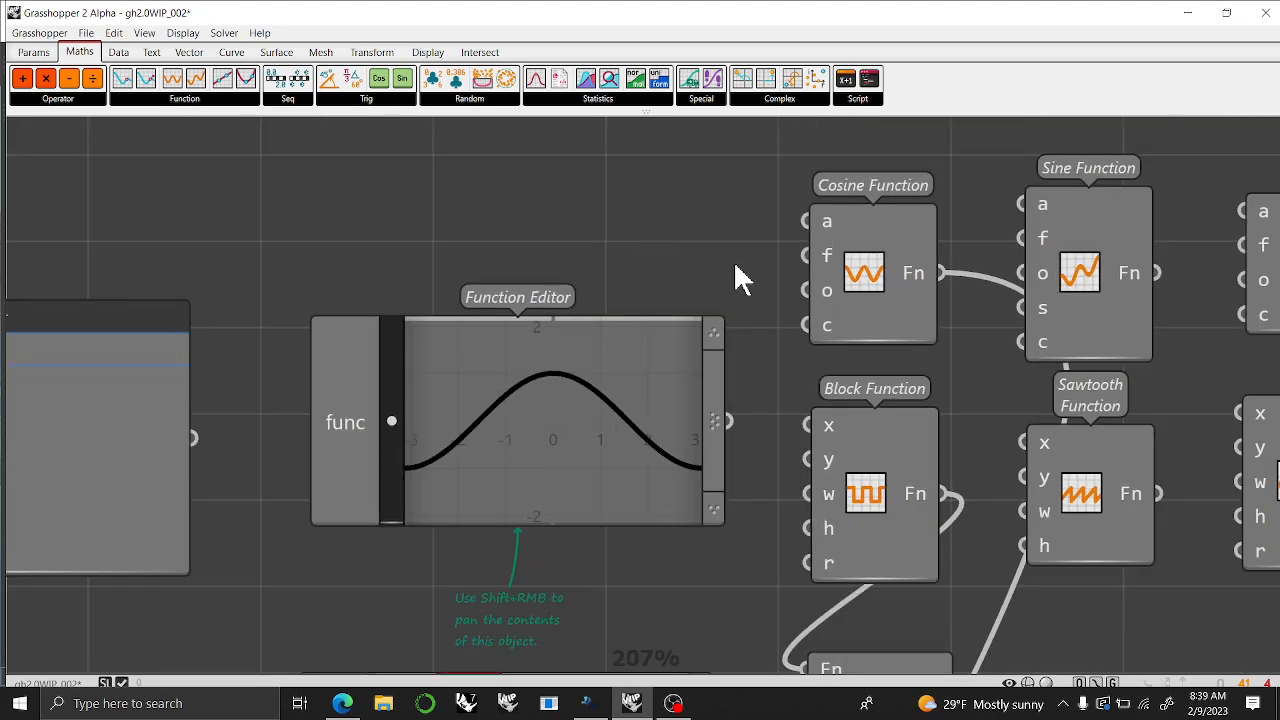
click(865, 280)
right_drag(869, 402, 835, 502)
right_drag(848, 262, 555, 579)
right_drag(571, 286, 400, 453)
scroll(499, 411, down, 4)
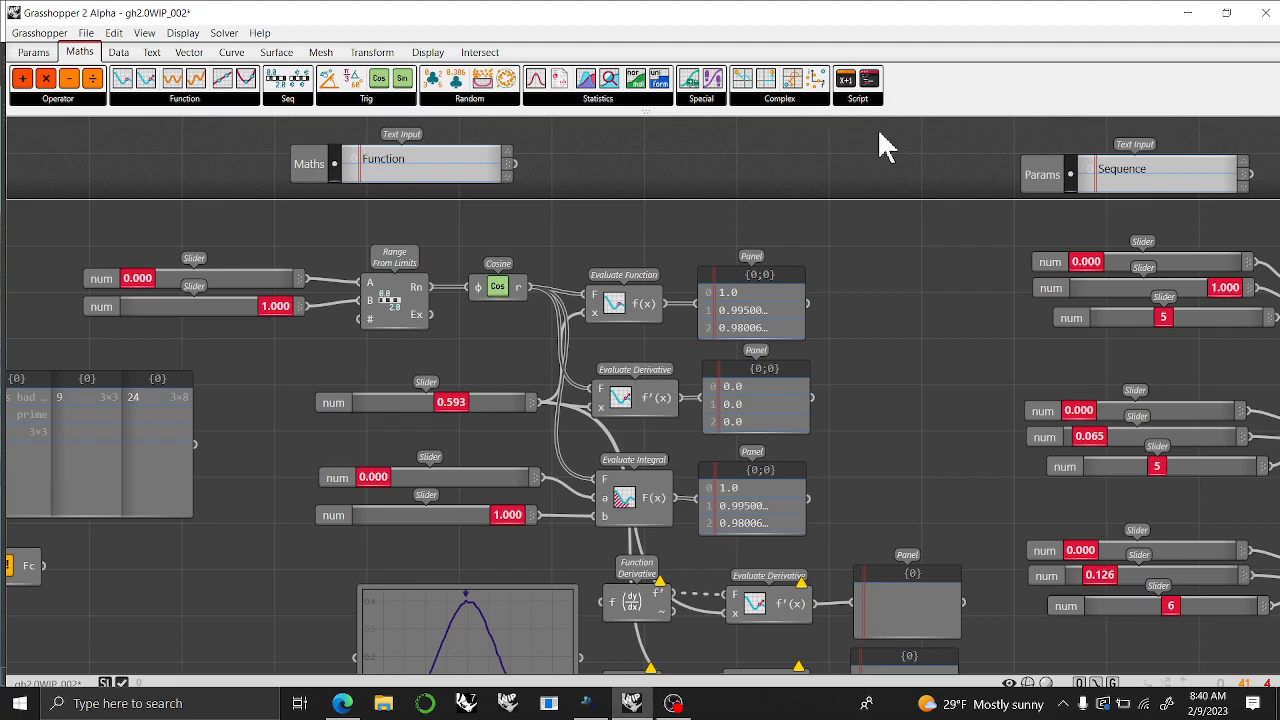
scroll(481, 372, down, 1)
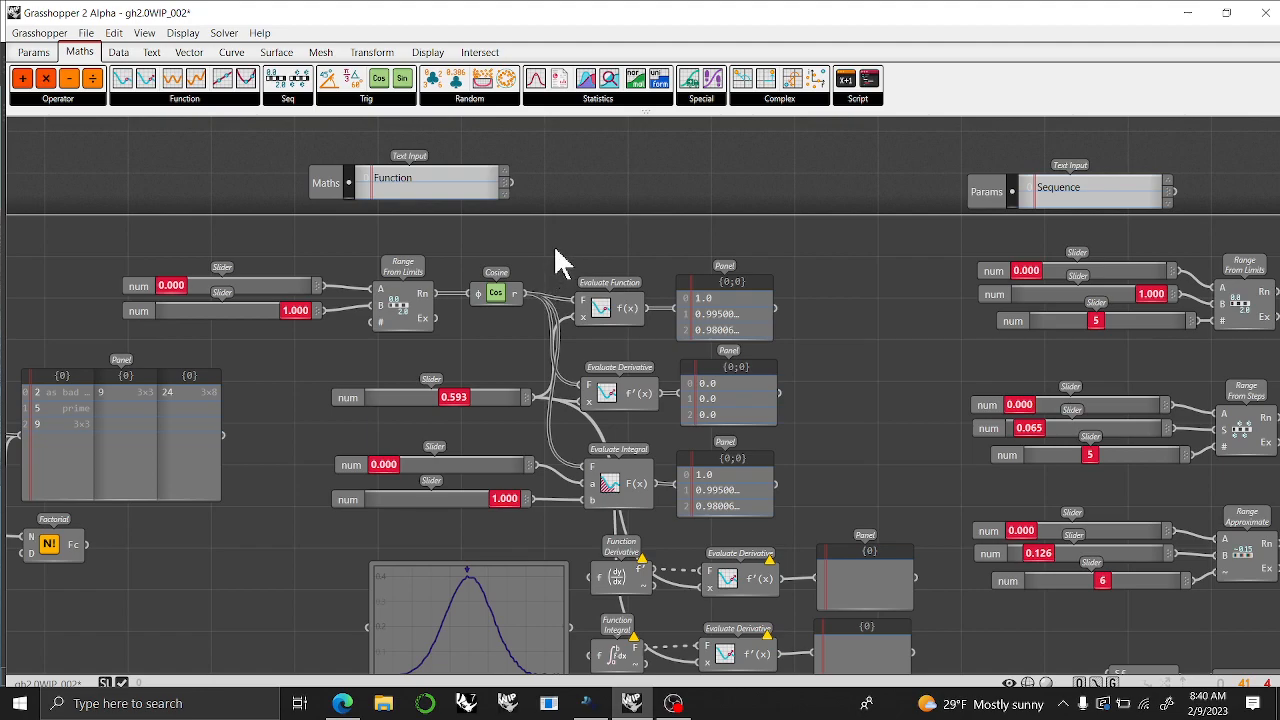
scroll(560, 240, down, 3)
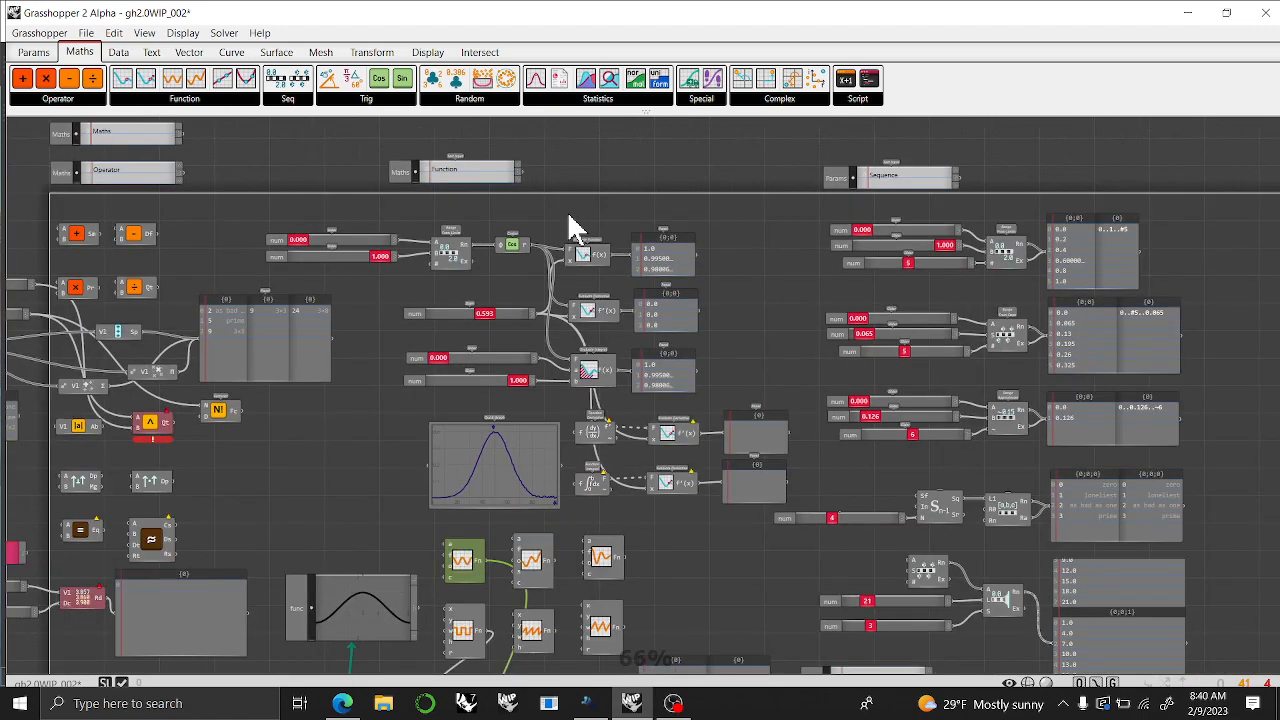